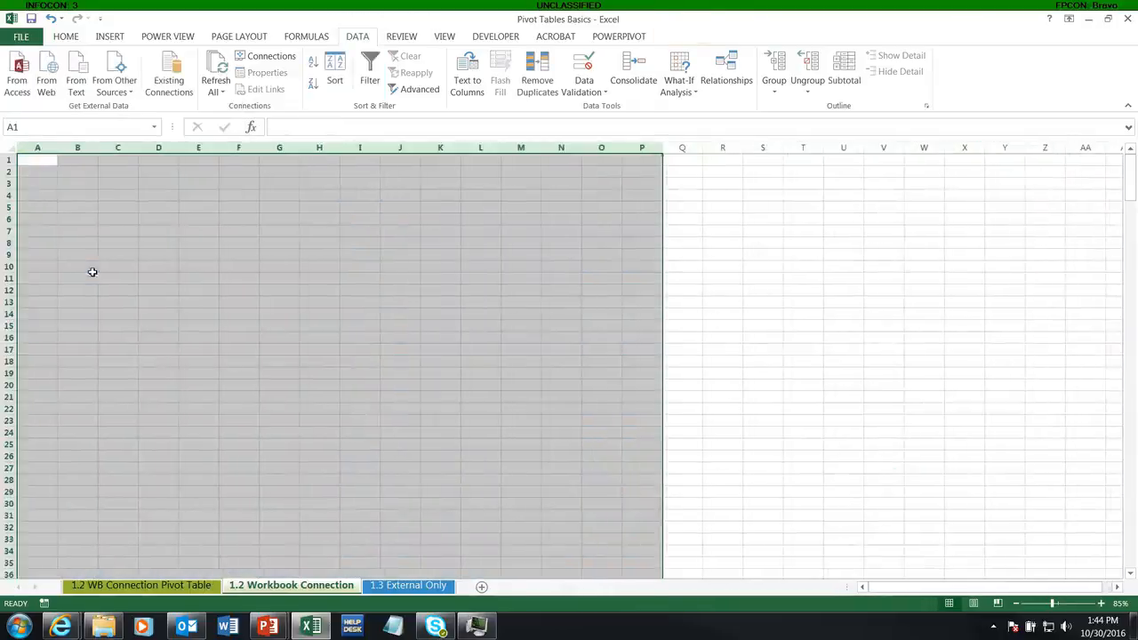
Step: On the 1.2 WB Connection Pivot Table sheet, delete columns A through E holding the existing pivot table
left_click(93, 585)
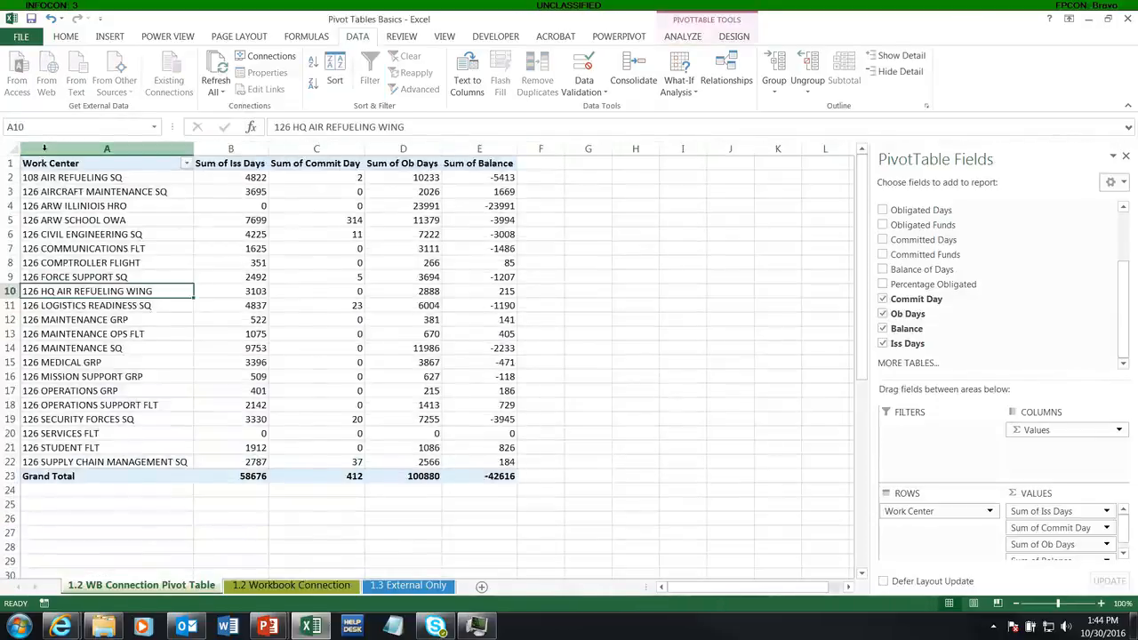
left_click_drag(106, 148, 475, 148)
right_click(474, 149)
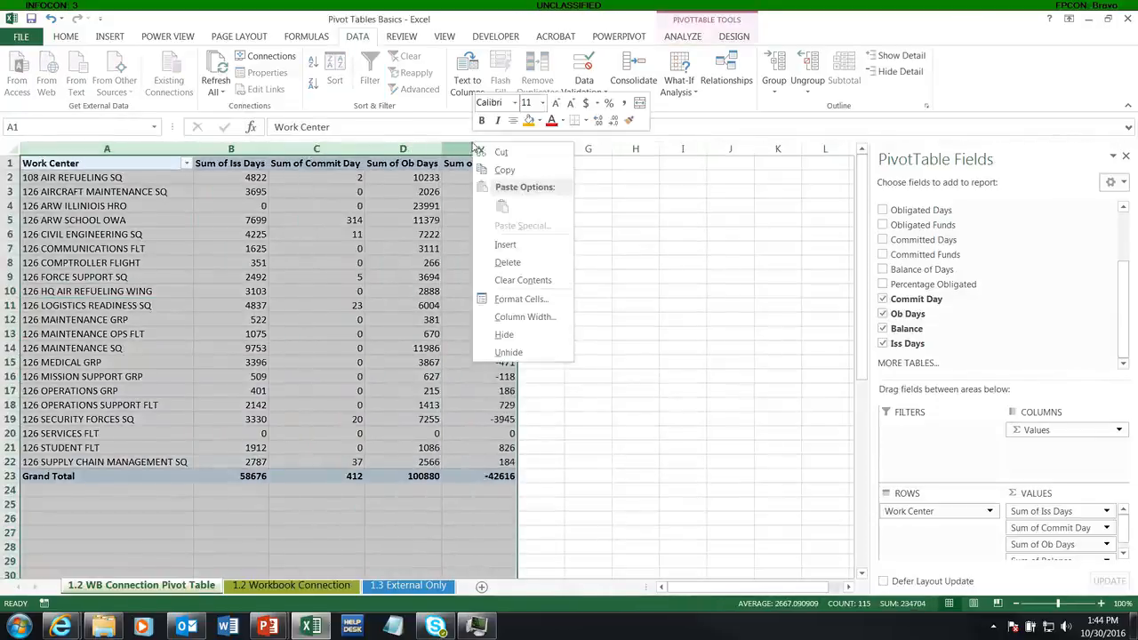
left_click(506, 262)
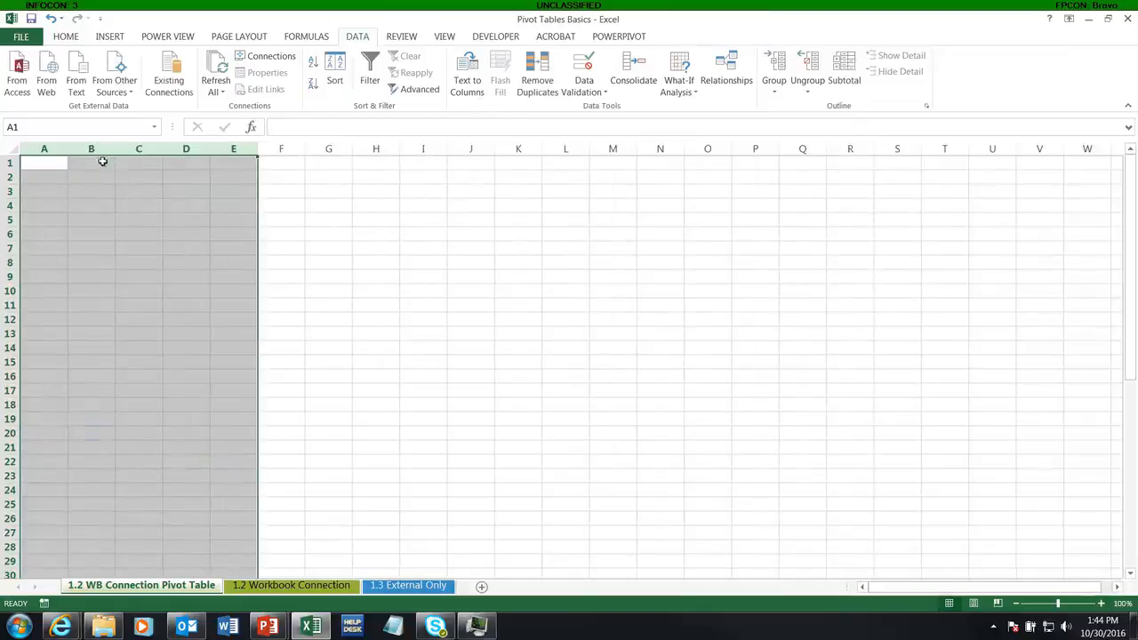
Step: Open the workbook connections list for this sheet and close it again
left_click(60, 161)
left_click(251, 60)
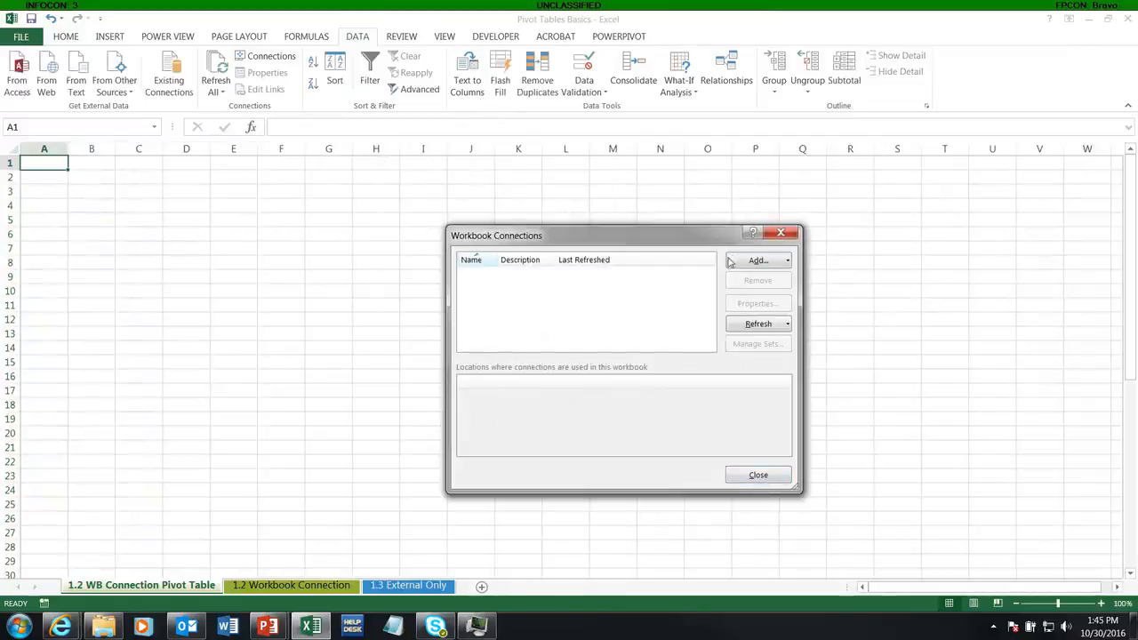
left_click(758, 476)
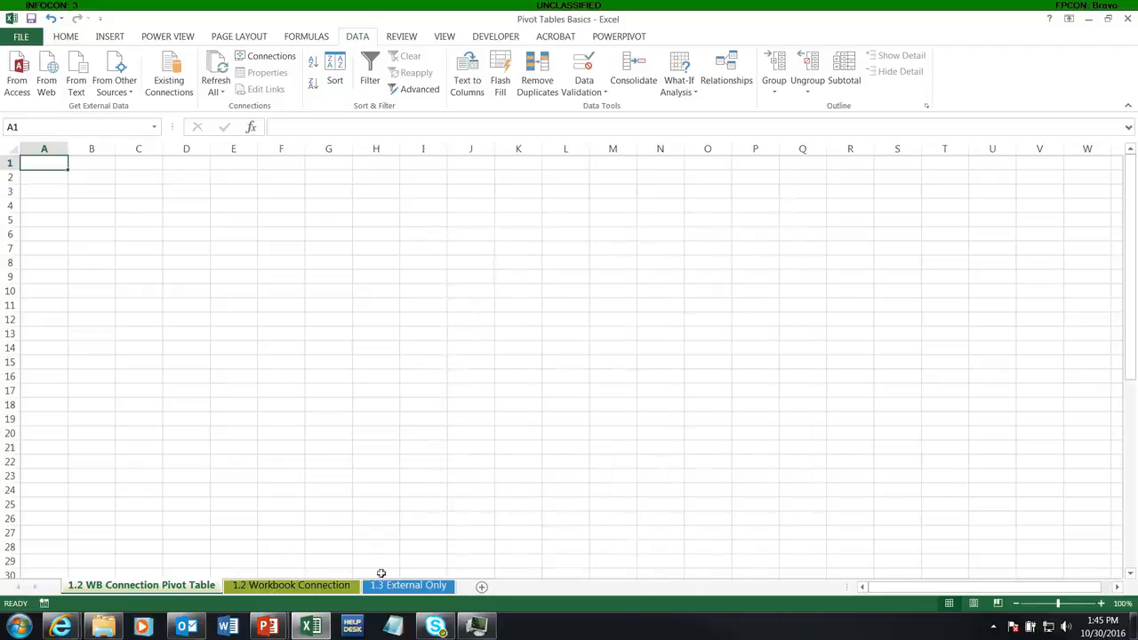
Step: On the 1.2 Workbook Connection sheet, add a connection by browsing to the _Data Collection database in Desktop > Data Integration > Video Tutorials > 3 - Excel Pivot Tables > Data Used
left_click(307, 585)
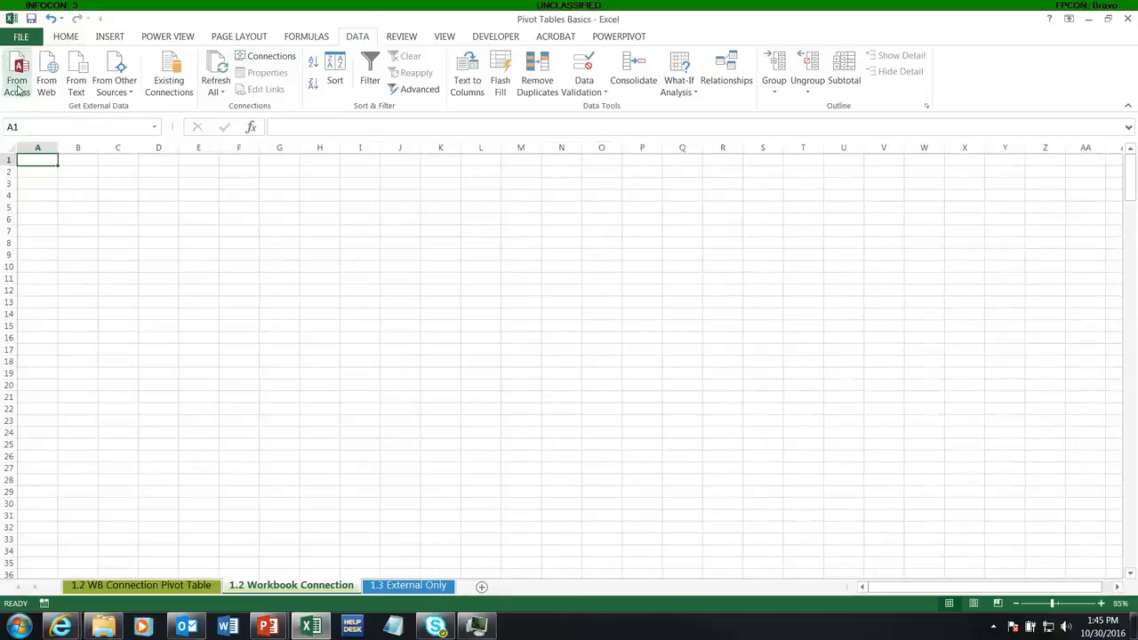
left_click(265, 55)
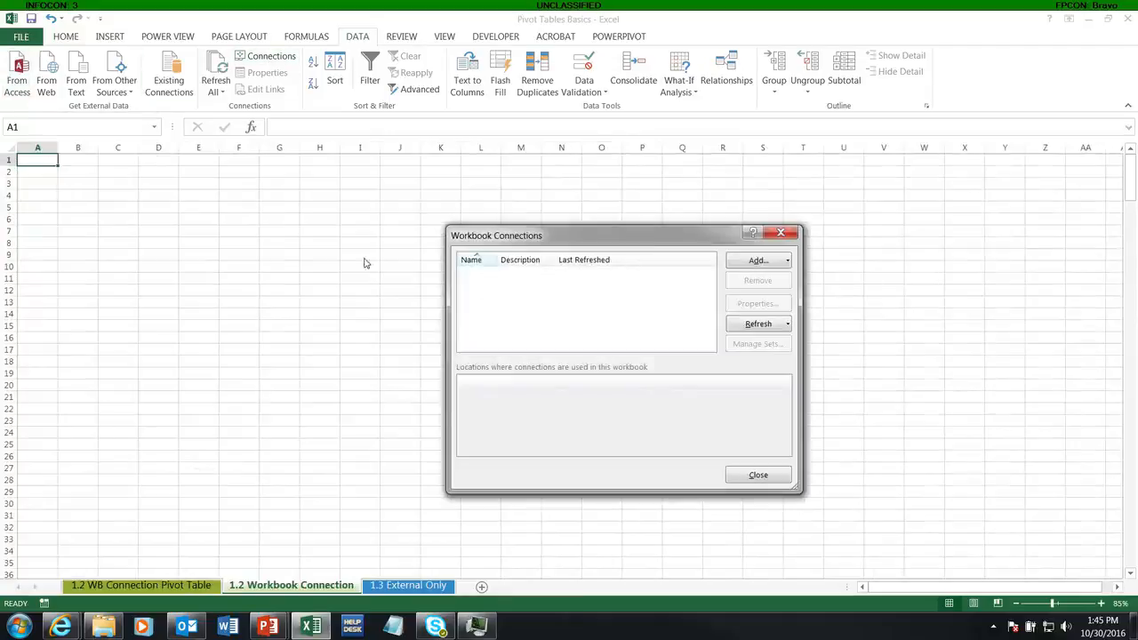
left_click(757, 264)
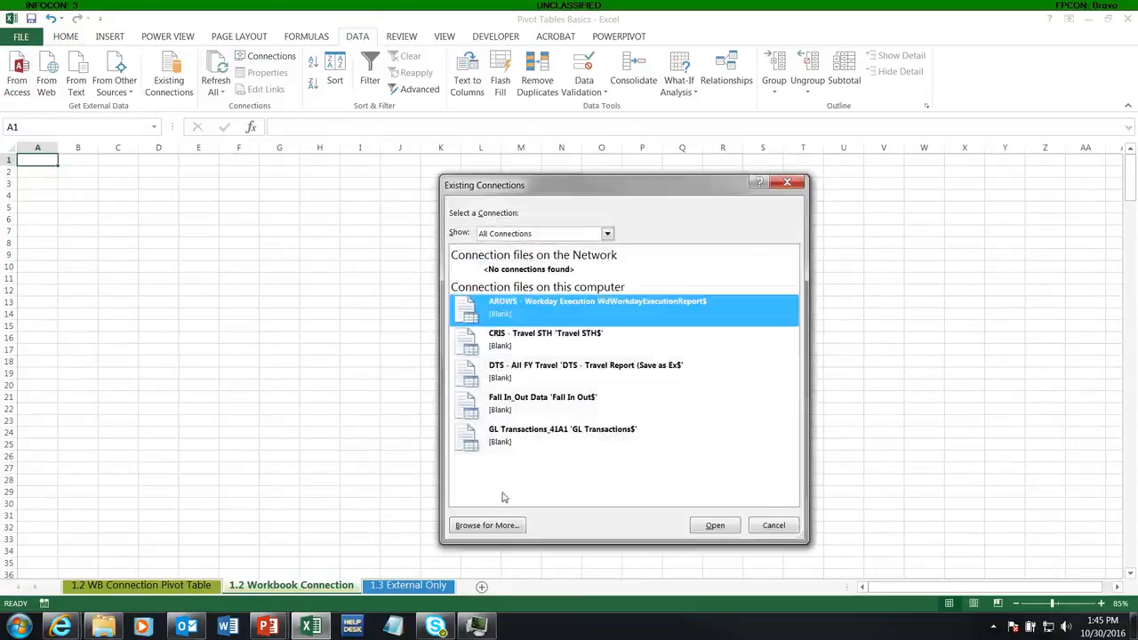
left_click(500, 526)
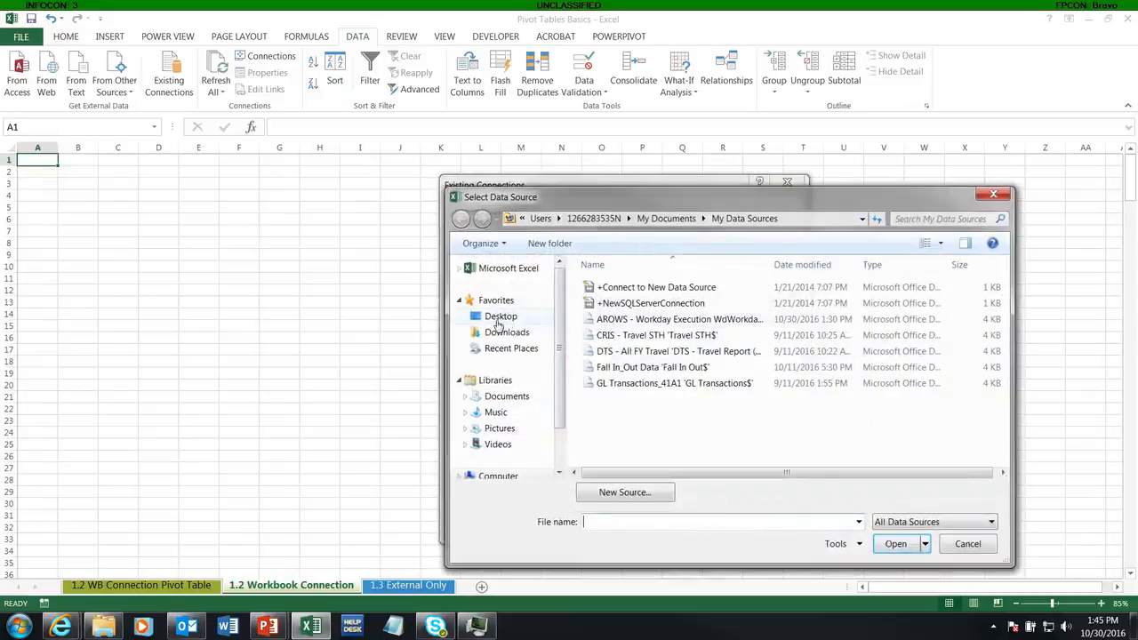
left_click(499, 317)
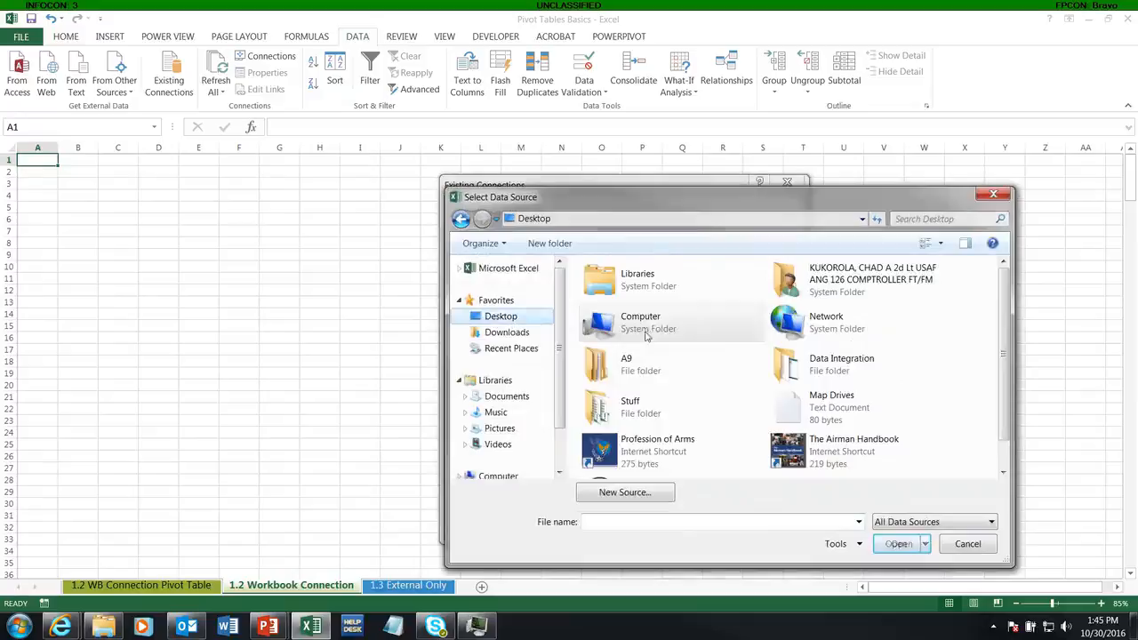
double_click(862, 368)
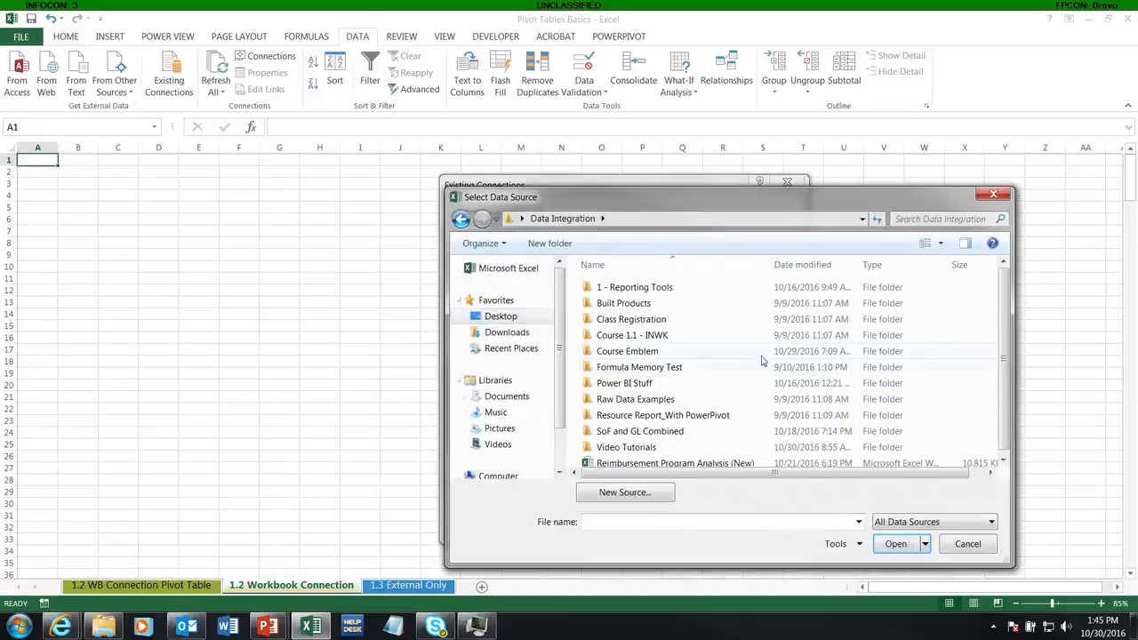
double_click(626, 448)
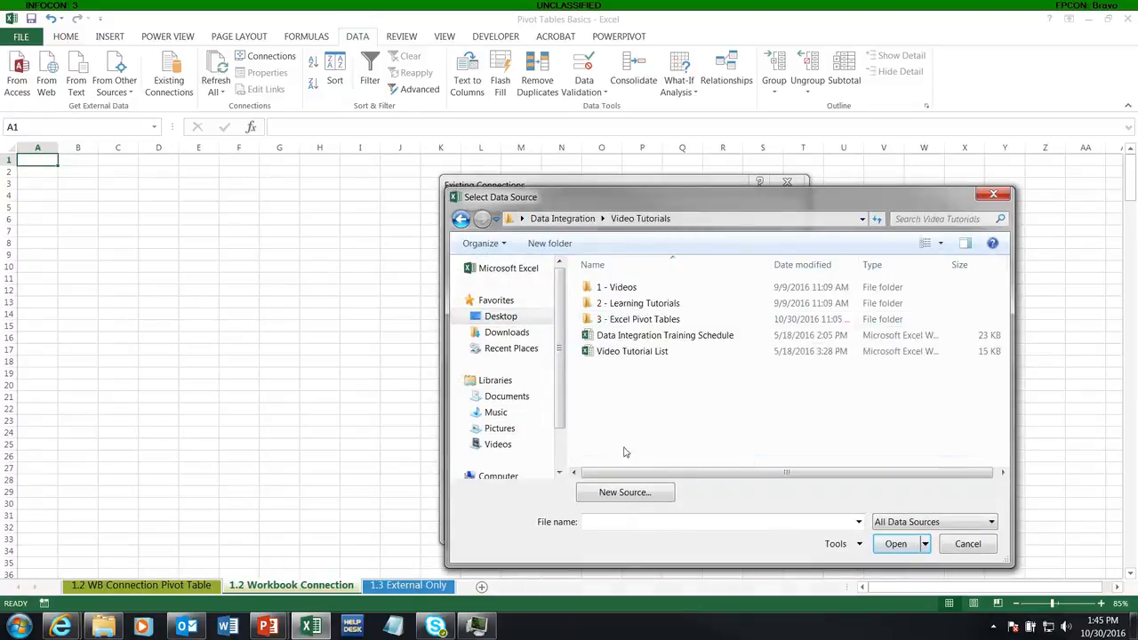
double_click(614, 321)
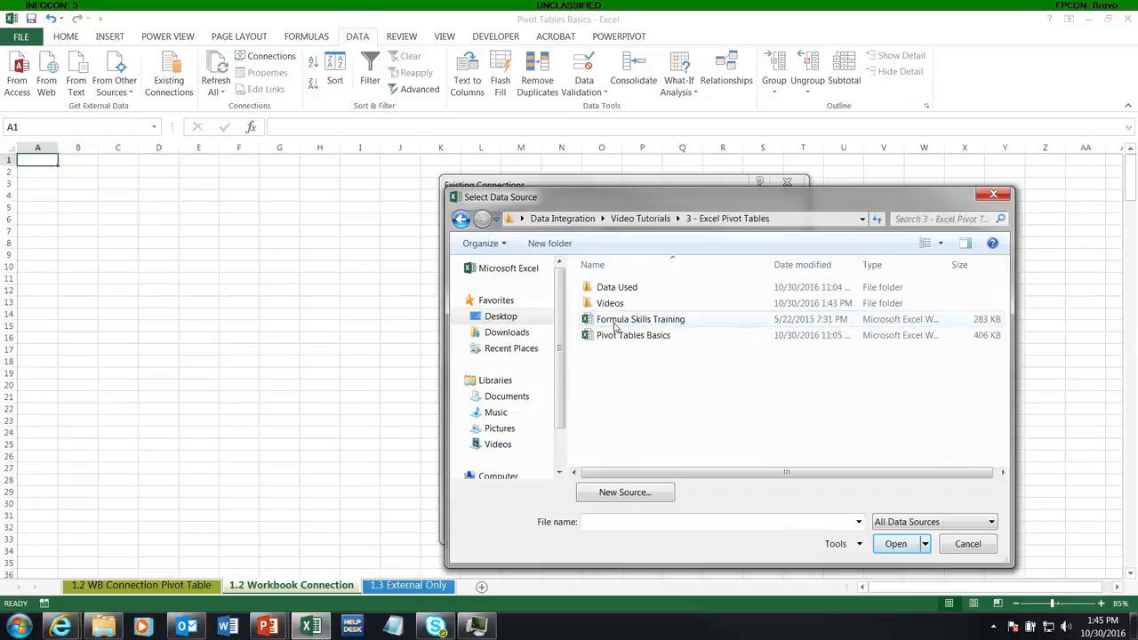
double_click(625, 289)
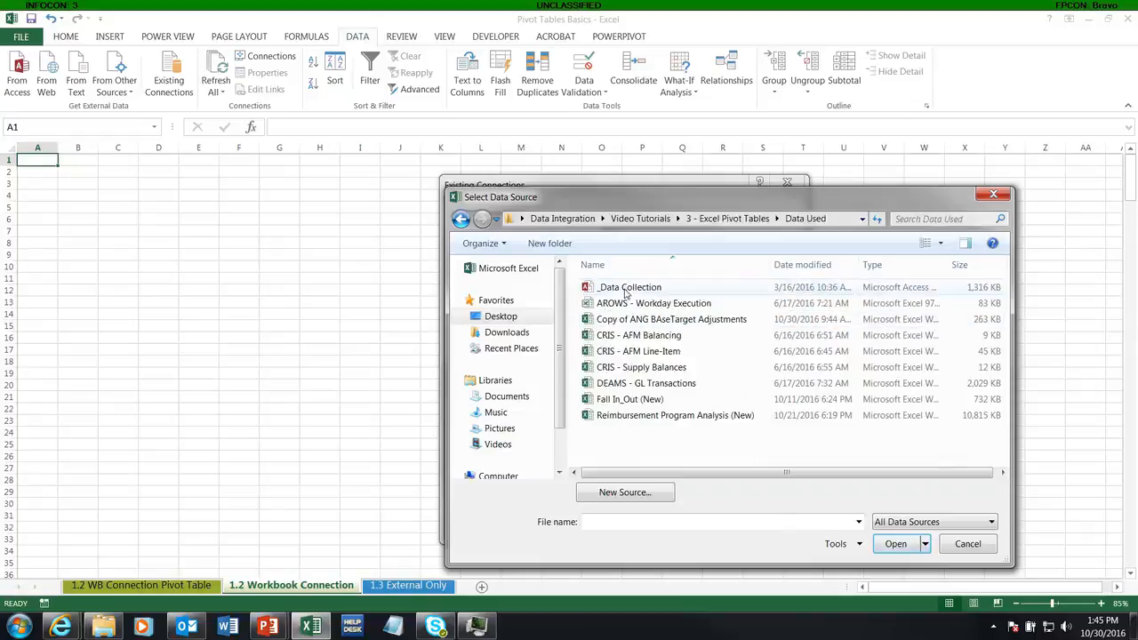
double_click(625, 289)
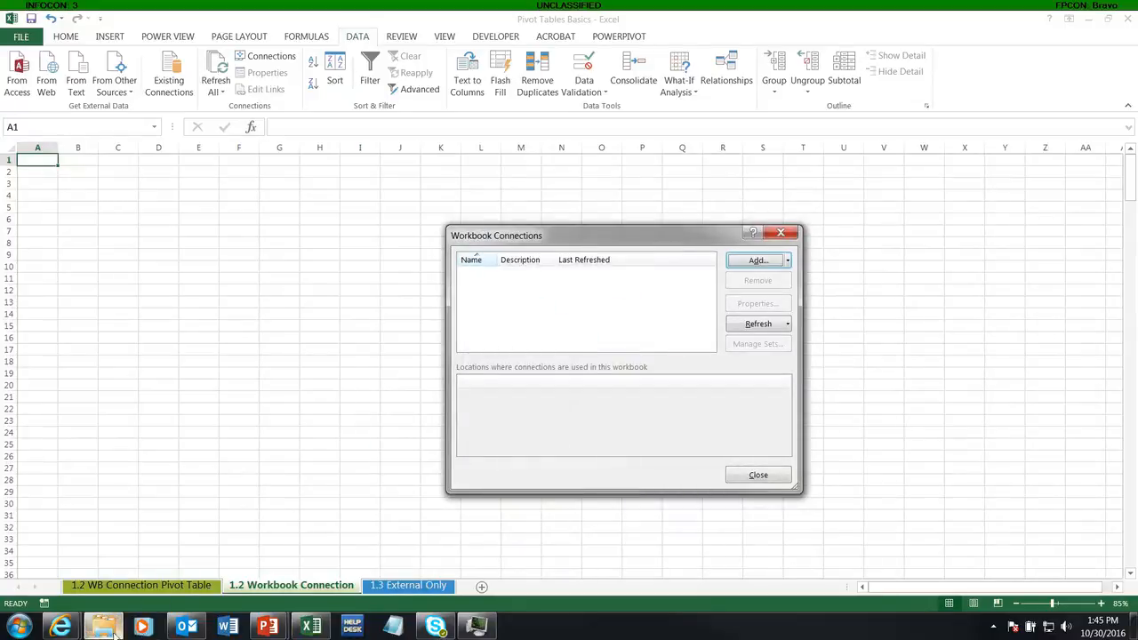
left_click_drag(1137, 360, 502, 94)
left_click(398, 110)
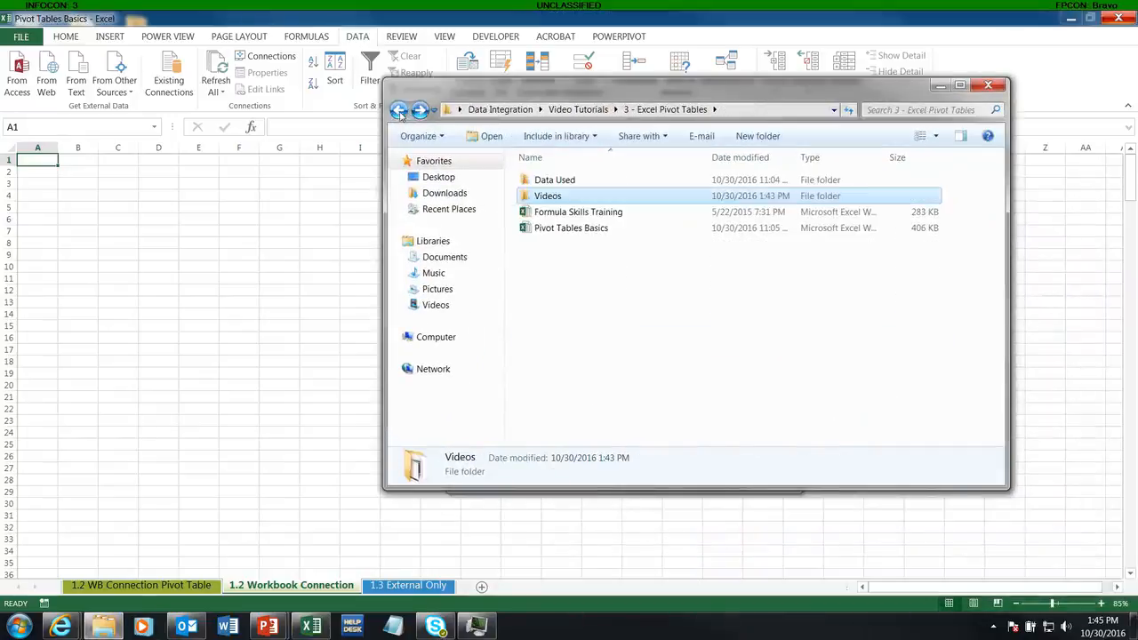
double_click(555, 181)
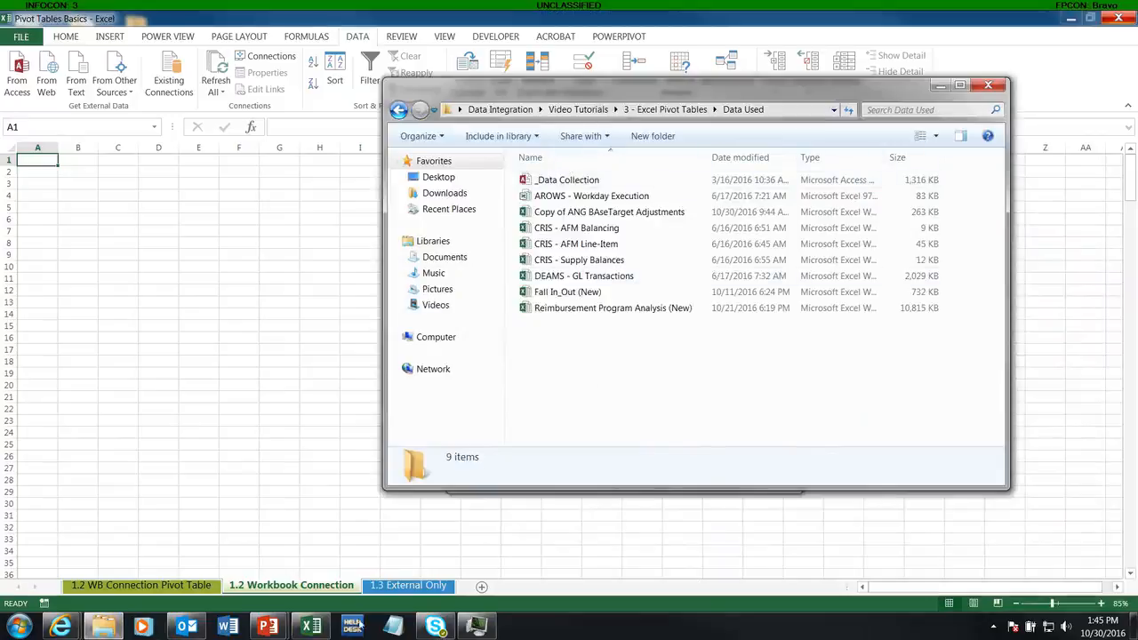
left_click(475, 627)
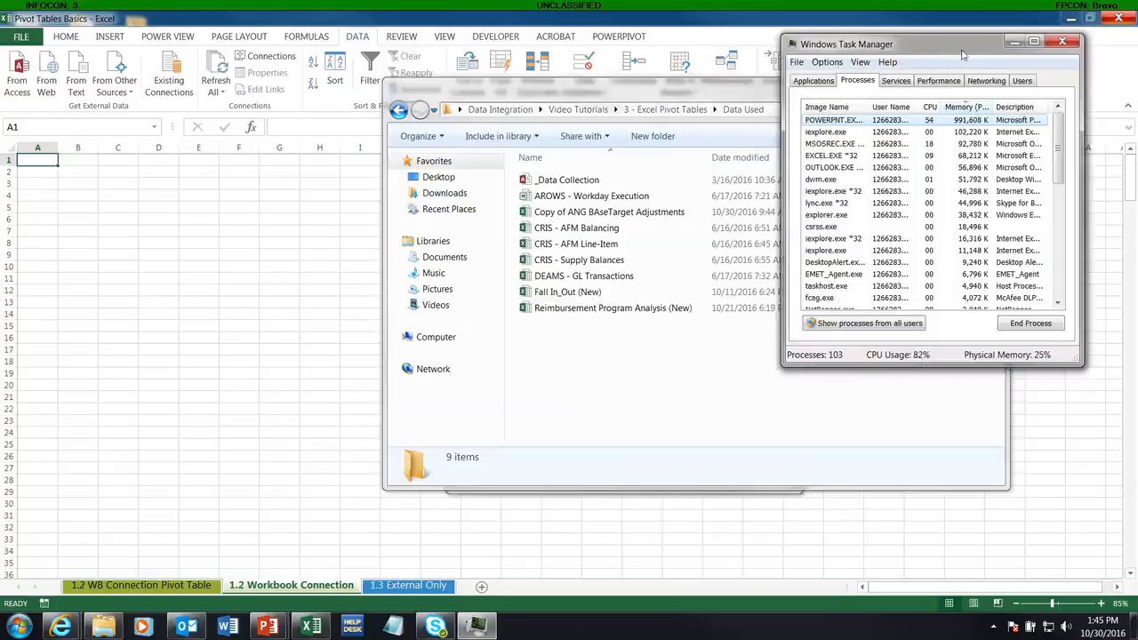
left_click(1014, 41)
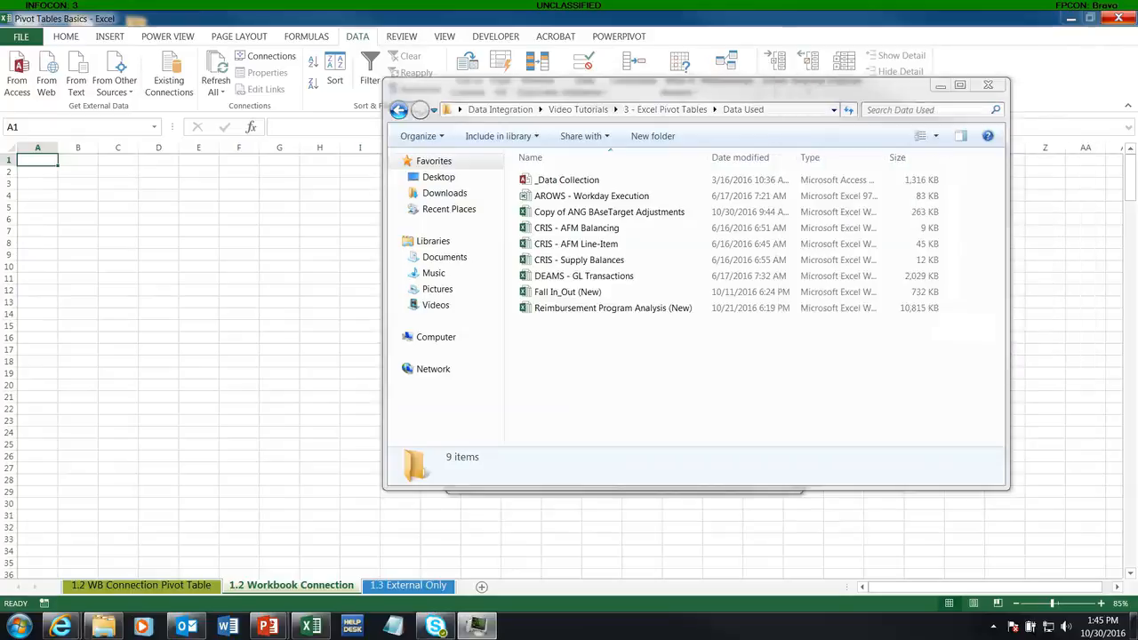
left_click(940, 85)
Step: Choose the CRIS - BQ and DEAMS SOF table for the new connection
left_click_drag(933, 477, 162, 33)
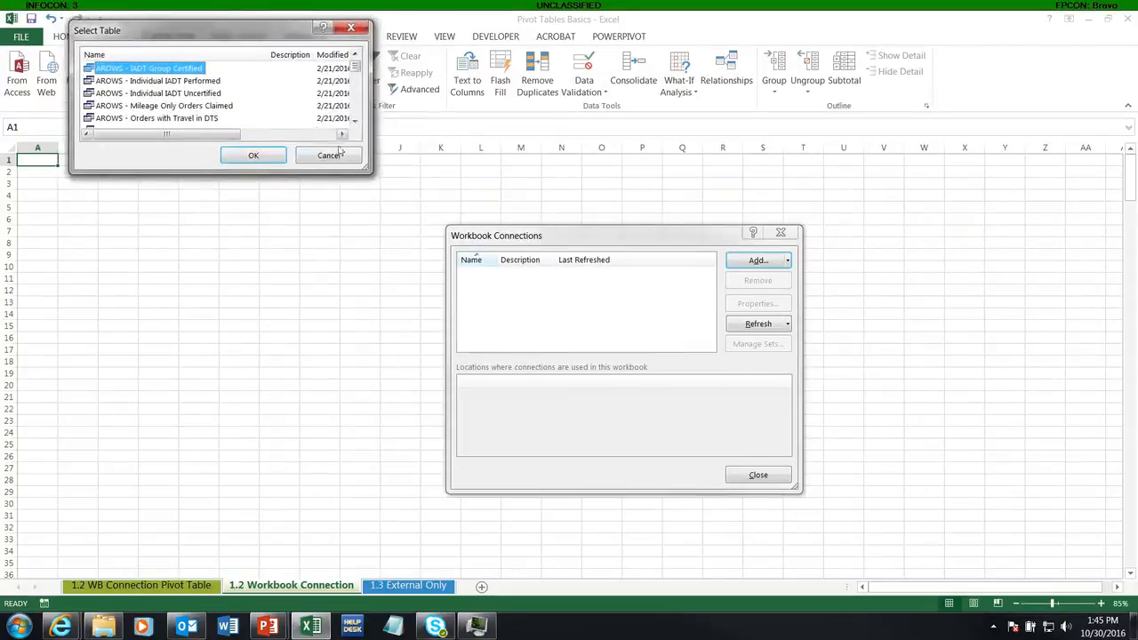
left_click_drag(369, 170, 621, 520)
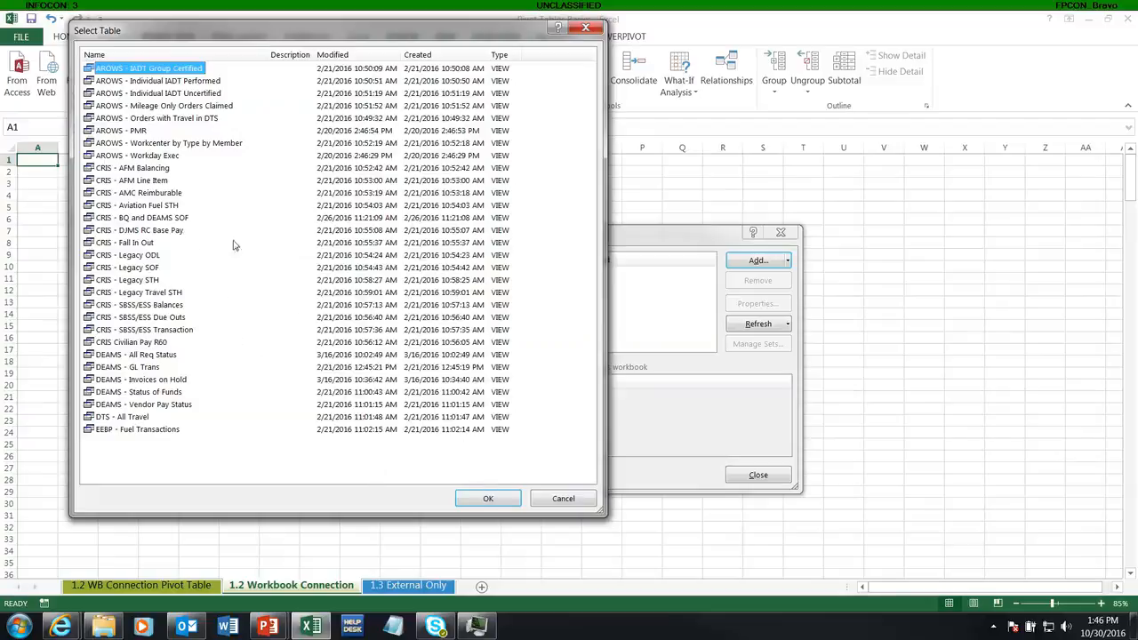
double_click(155, 217)
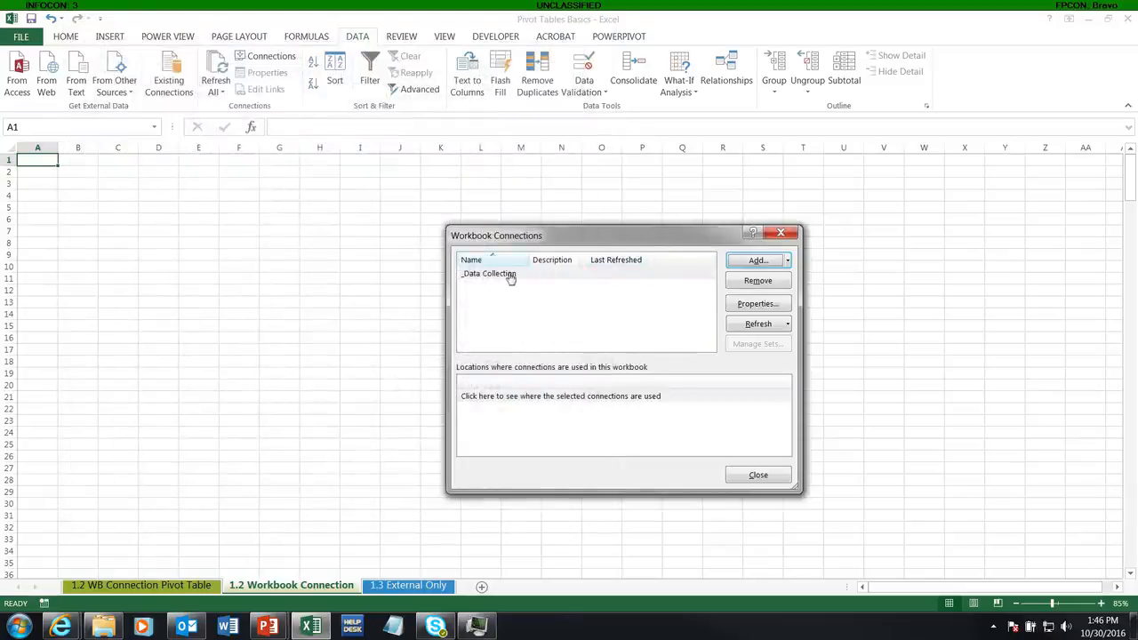
Step: Review the definition properties of the _Data Collection connection, then close the workbook connections dialog
left_click(475, 278)
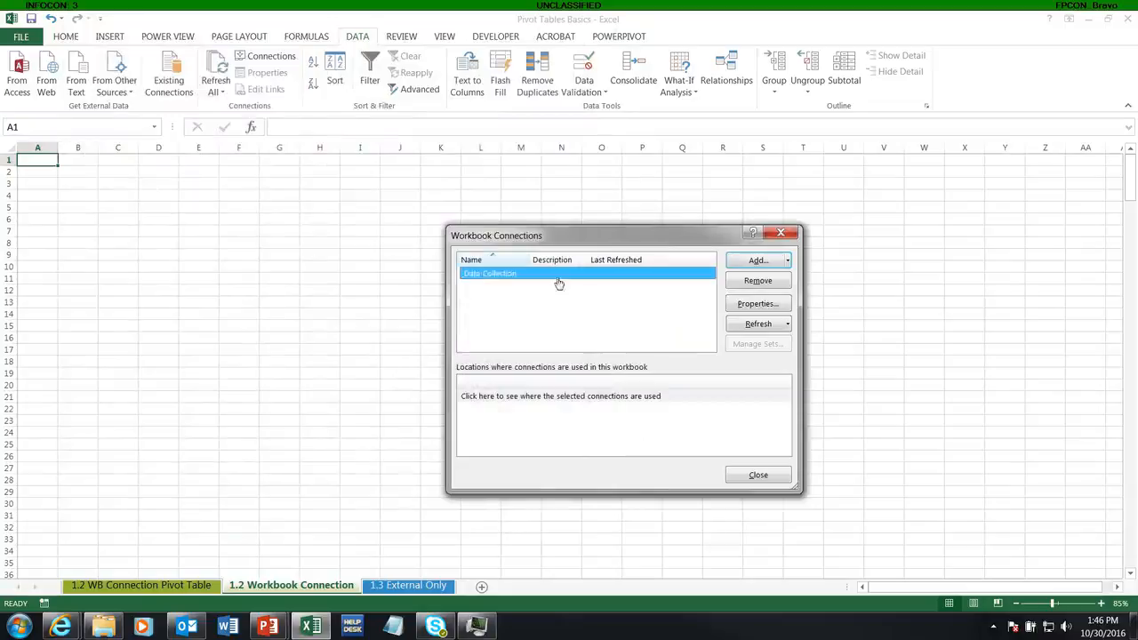
left_click(758, 303)
left_click(309, 240)
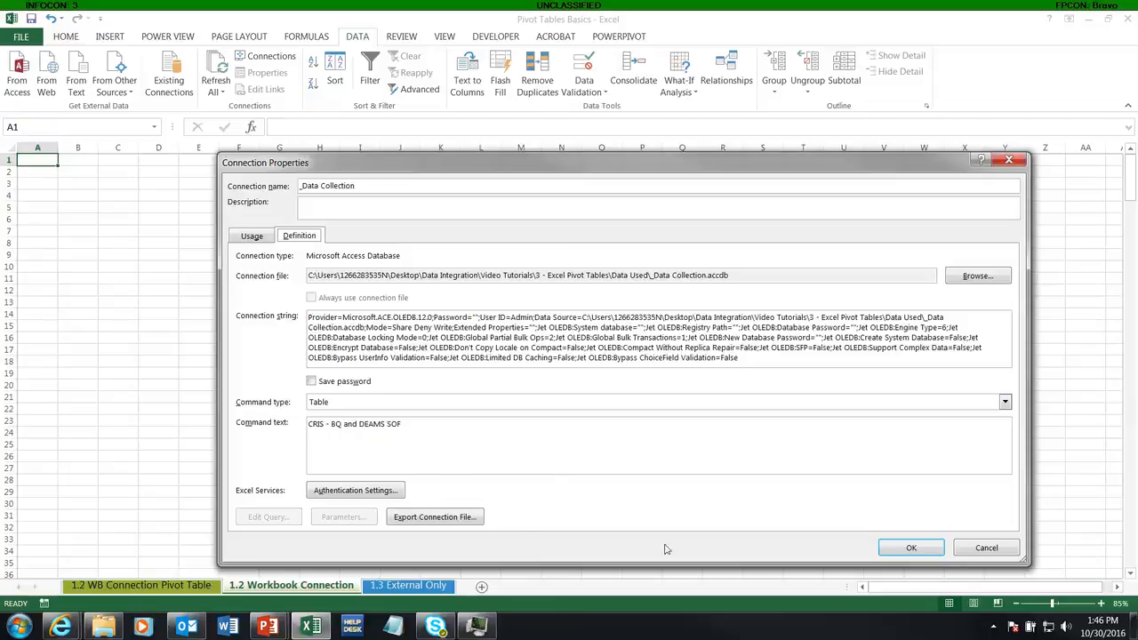
left_click(911, 547)
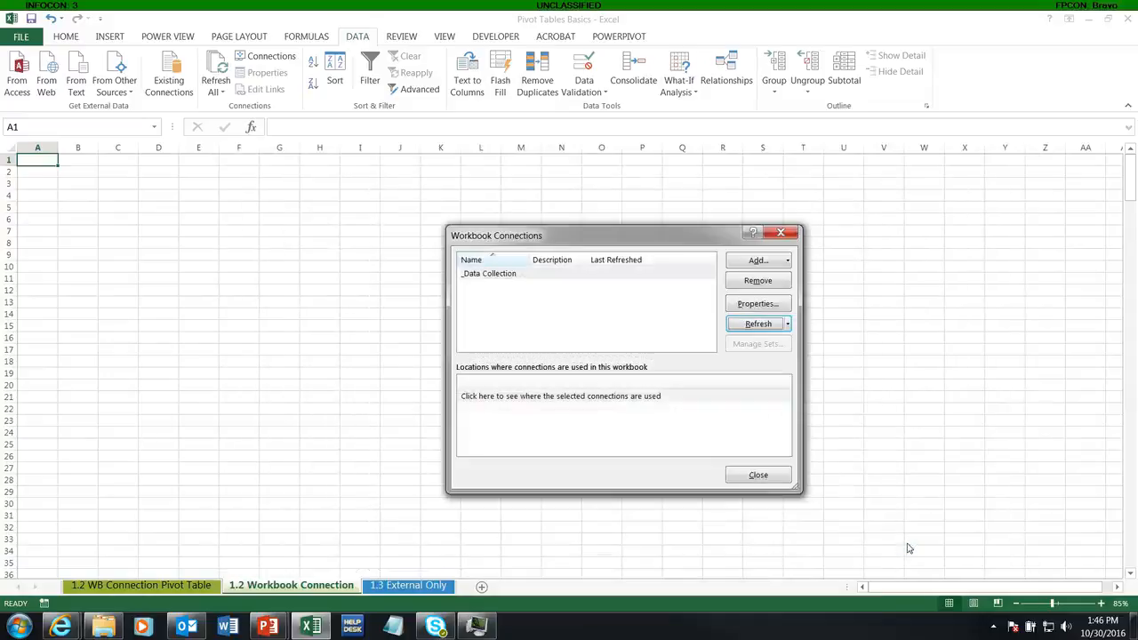
left_click(755, 476)
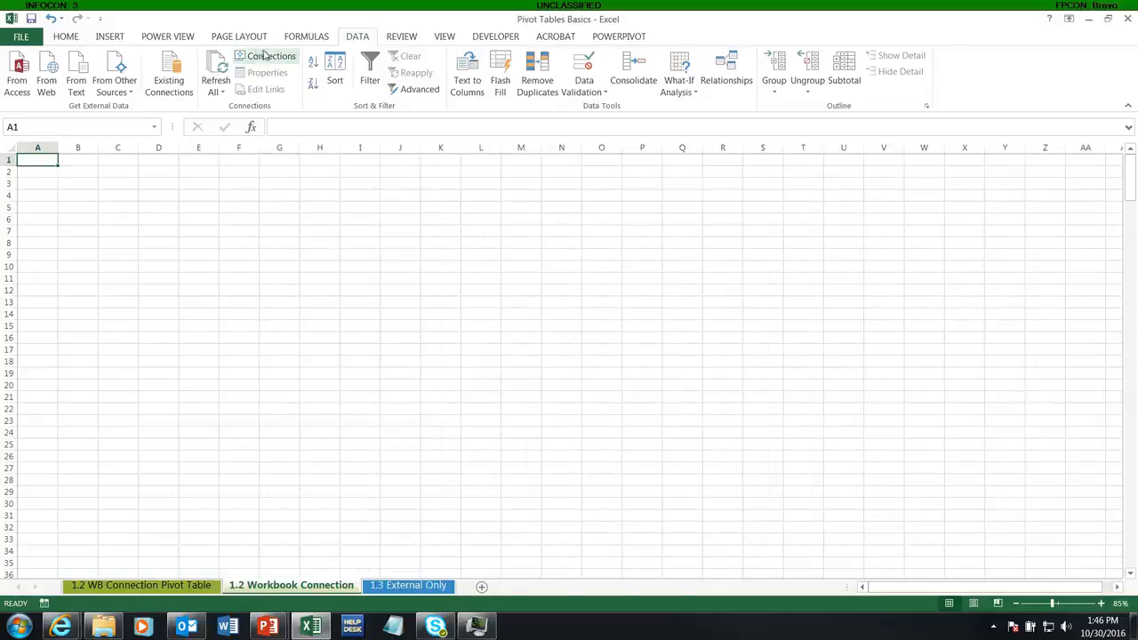
Step: Import the _Data Collection connection as a table at cell A1 of the existing worksheet
left_click(169, 76)
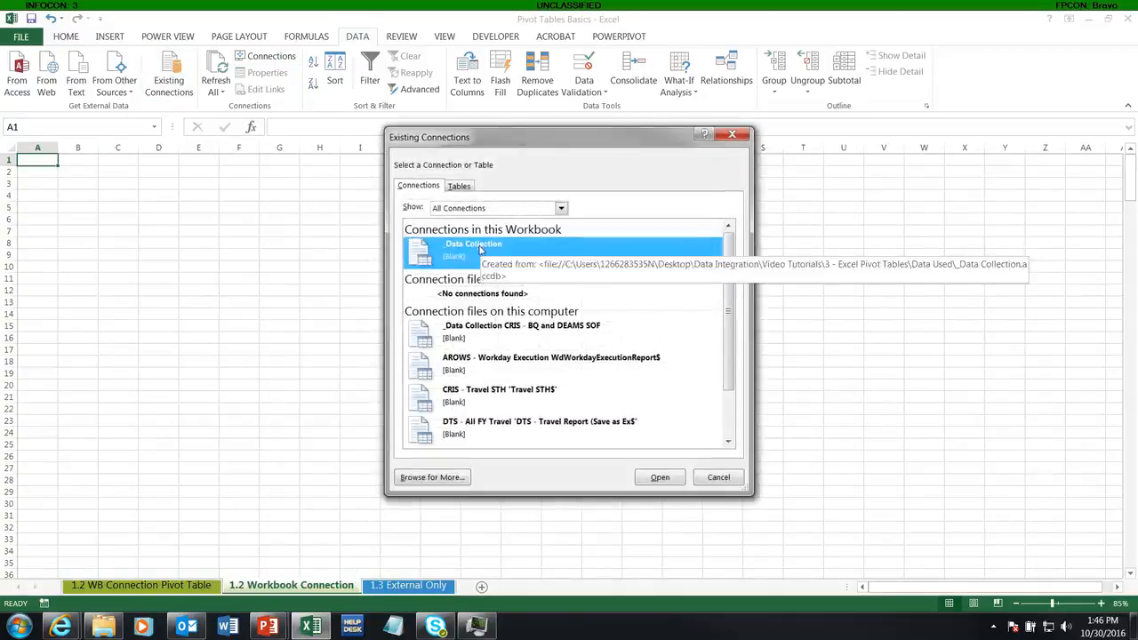
double_click(478, 245)
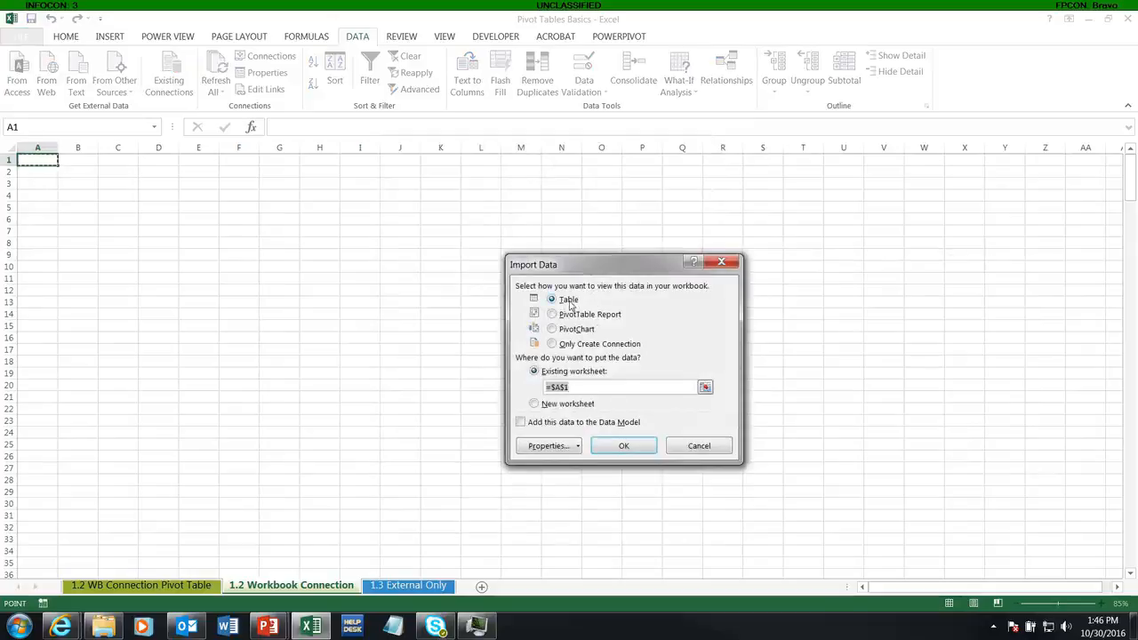
left_click(618, 453)
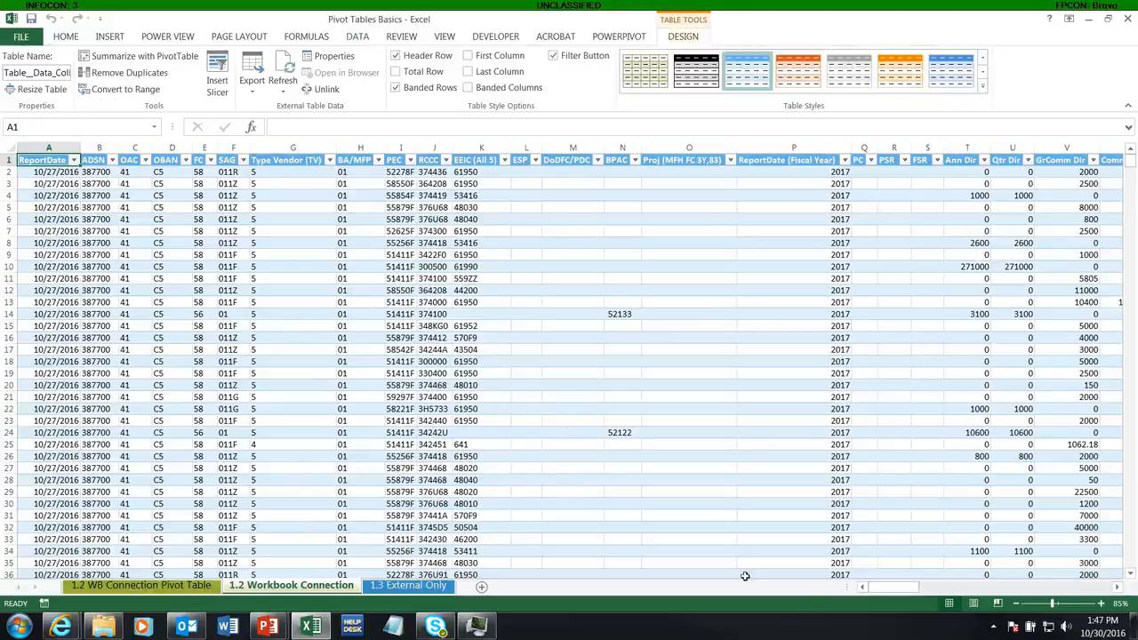
Step: Scroll across the imported table and inspect the PTEO column values
left_click_drag(893, 588, 1072, 605)
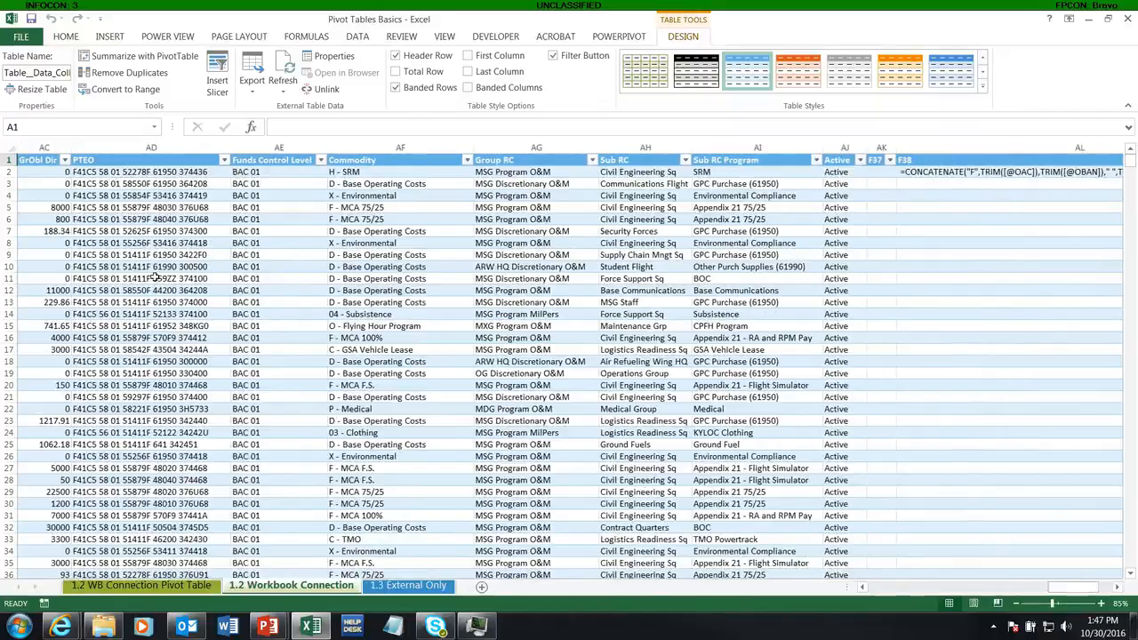
left_click(142, 184)
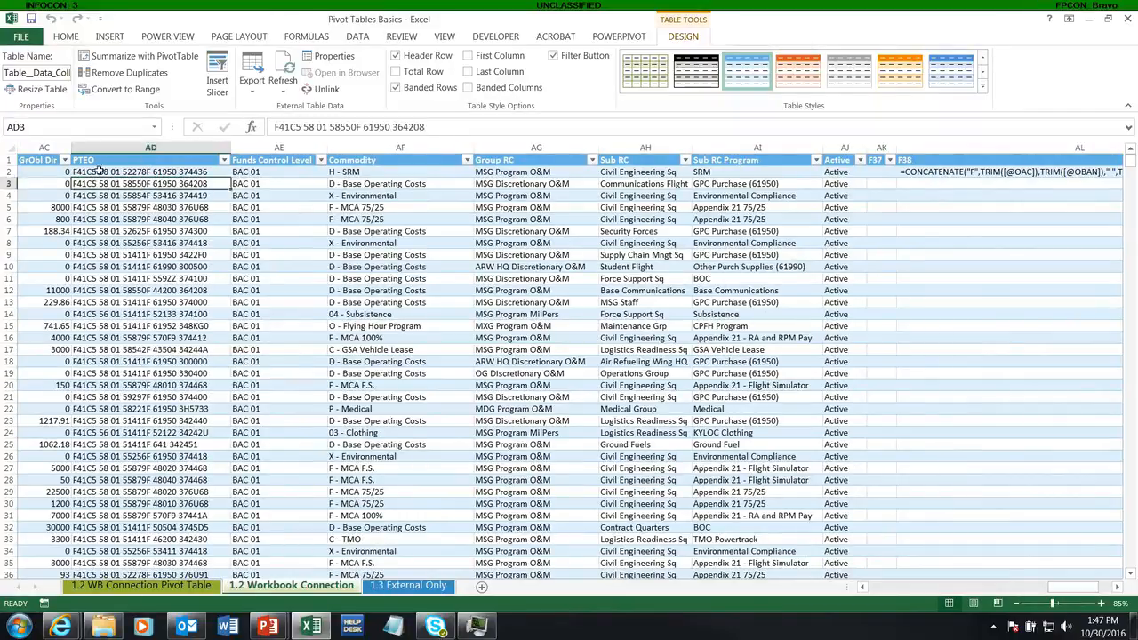
left_click_drag(93, 172, 177, 451)
left_click(131, 243)
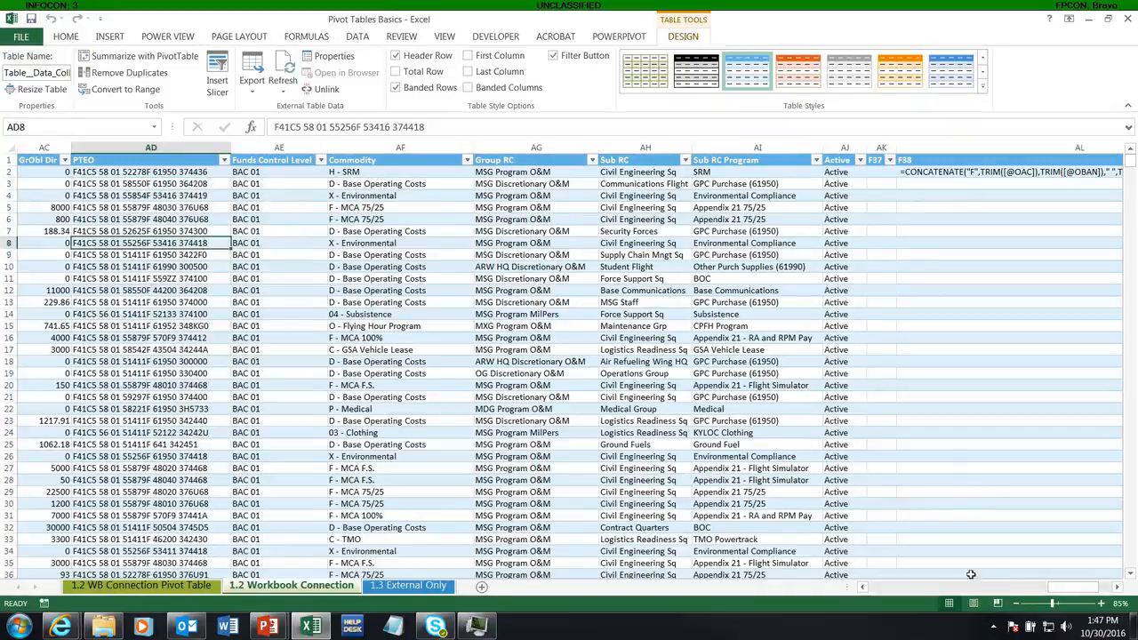
left_click_drag(1071, 588, 894, 588)
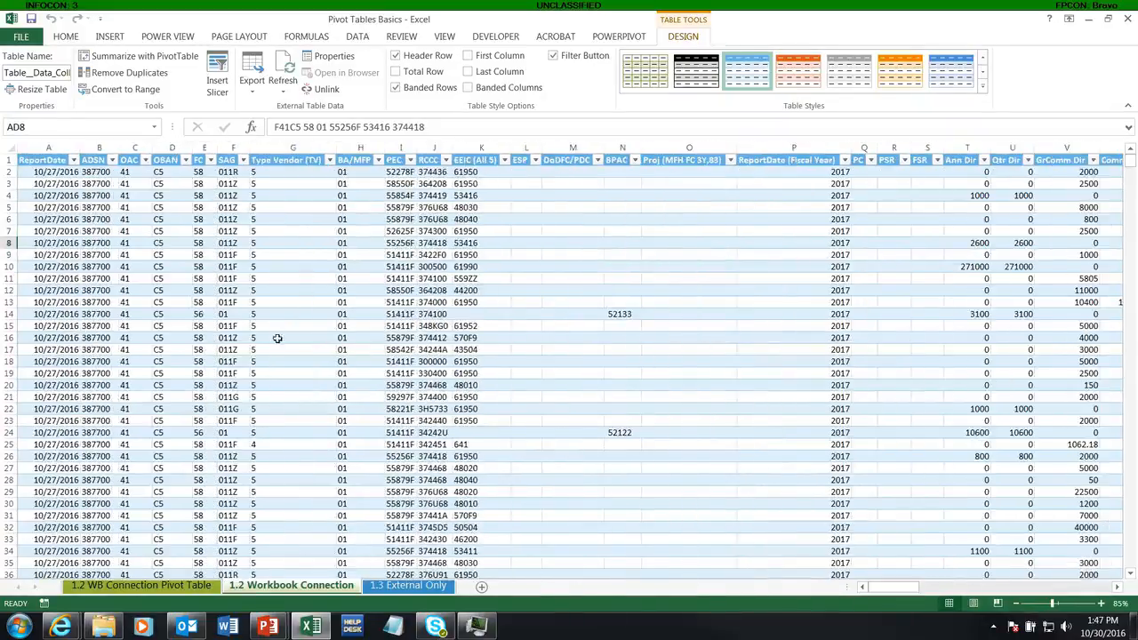
Step: Insert a PivotTable from the imported table, placing it at cell A1 of the 1.2 WB Connection Pivot Table sheet
left_click(286, 303)
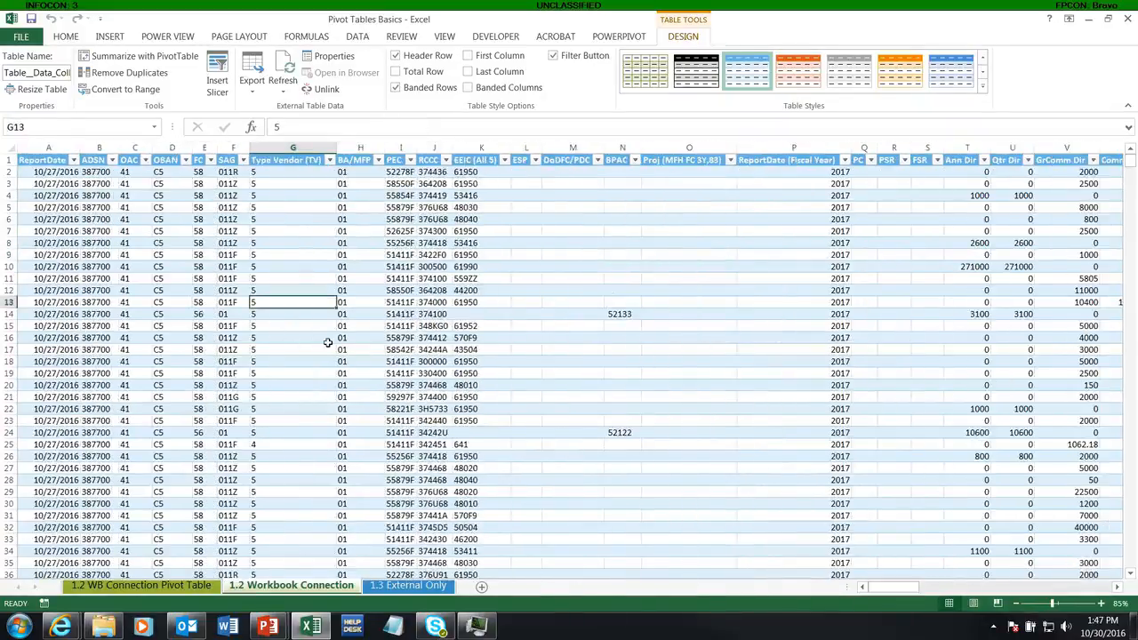
key("alt")
key("n")
key("v")
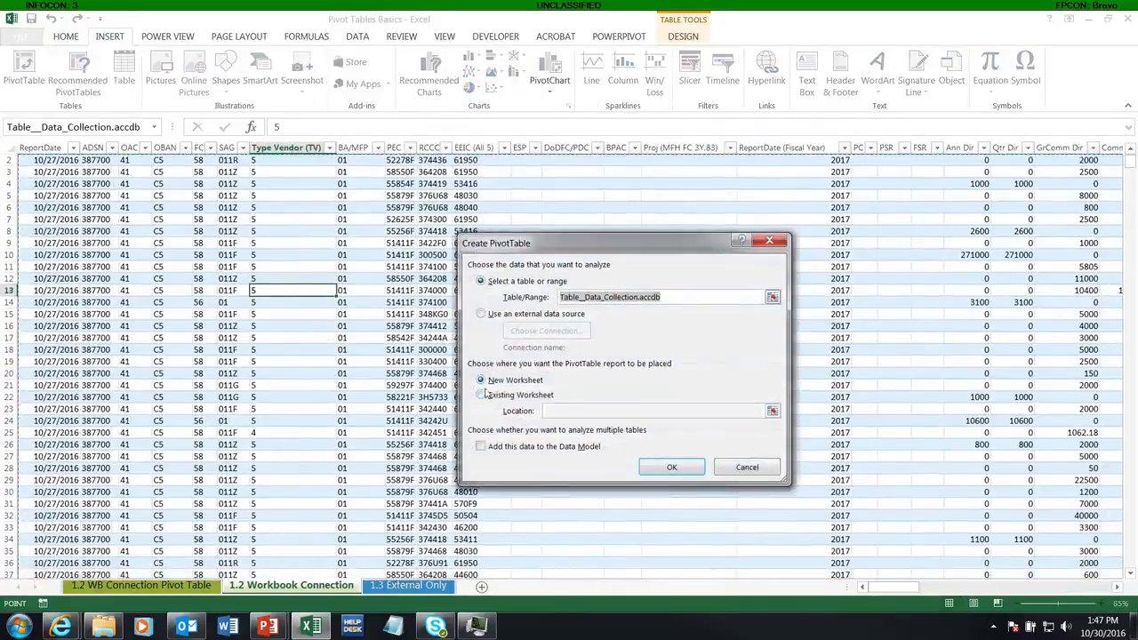
left_click(482, 394)
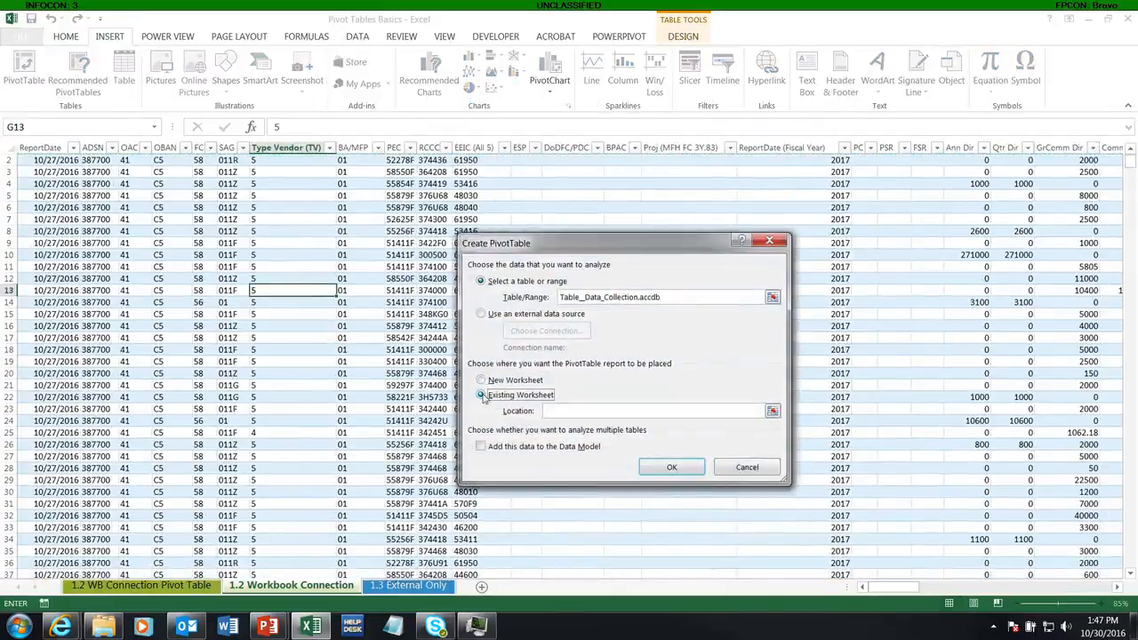
left_click(204, 585)
left_click(44, 166)
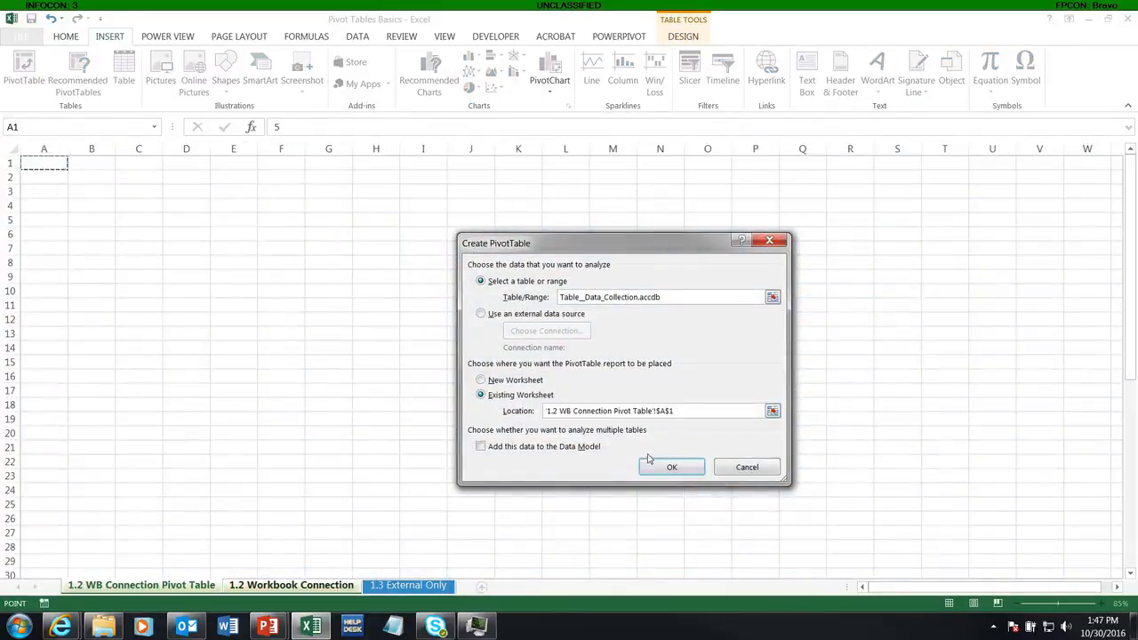
left_click(655, 464)
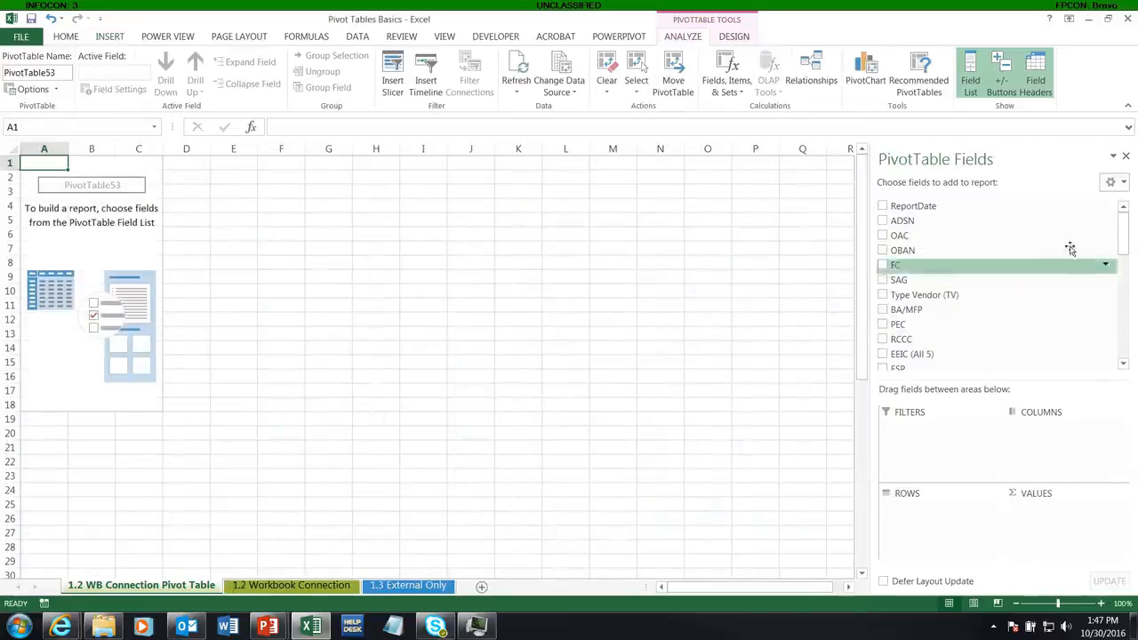
Step: Add ADSN, Funds Control Level and Commodity as row fields of the PivotTable
left_click(883, 222)
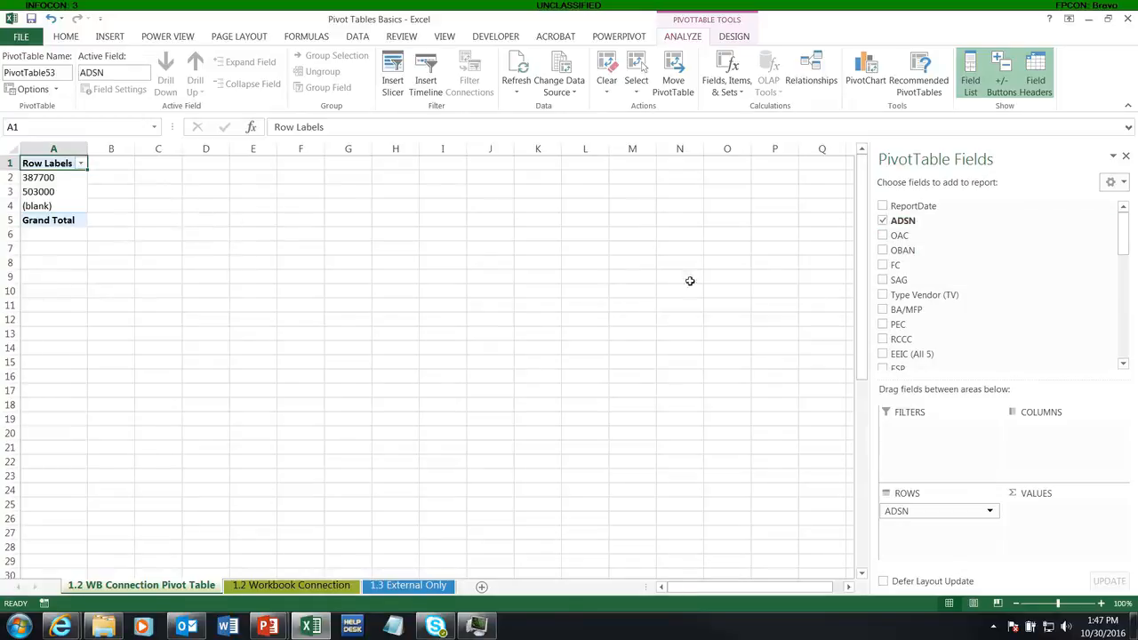
left_click_drag(1123, 230, 1121, 335)
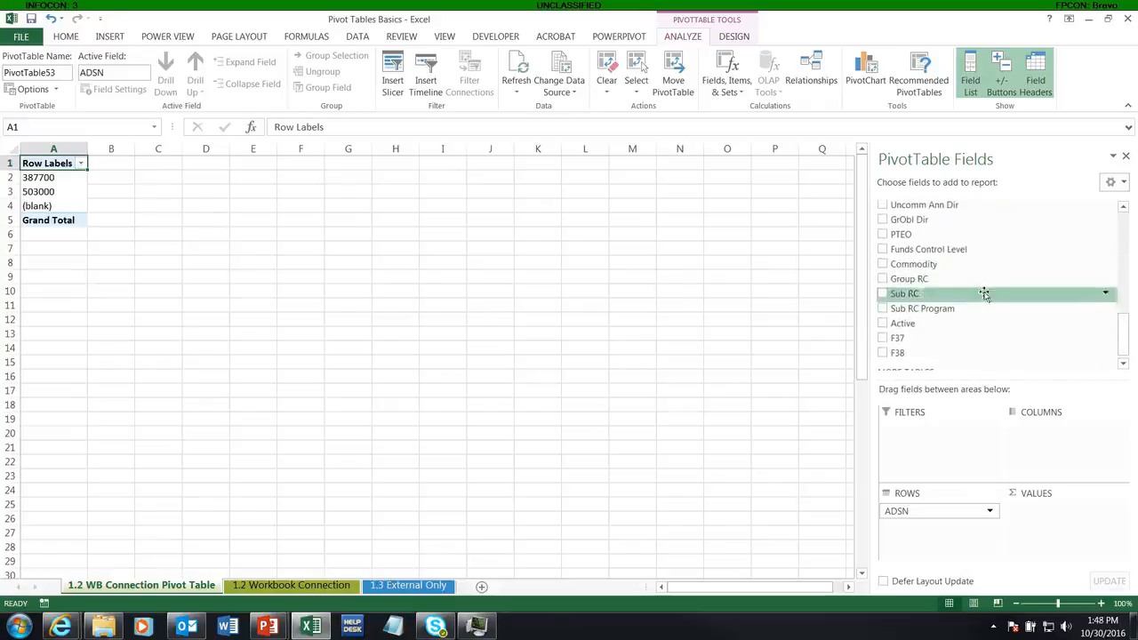
left_click(882, 250)
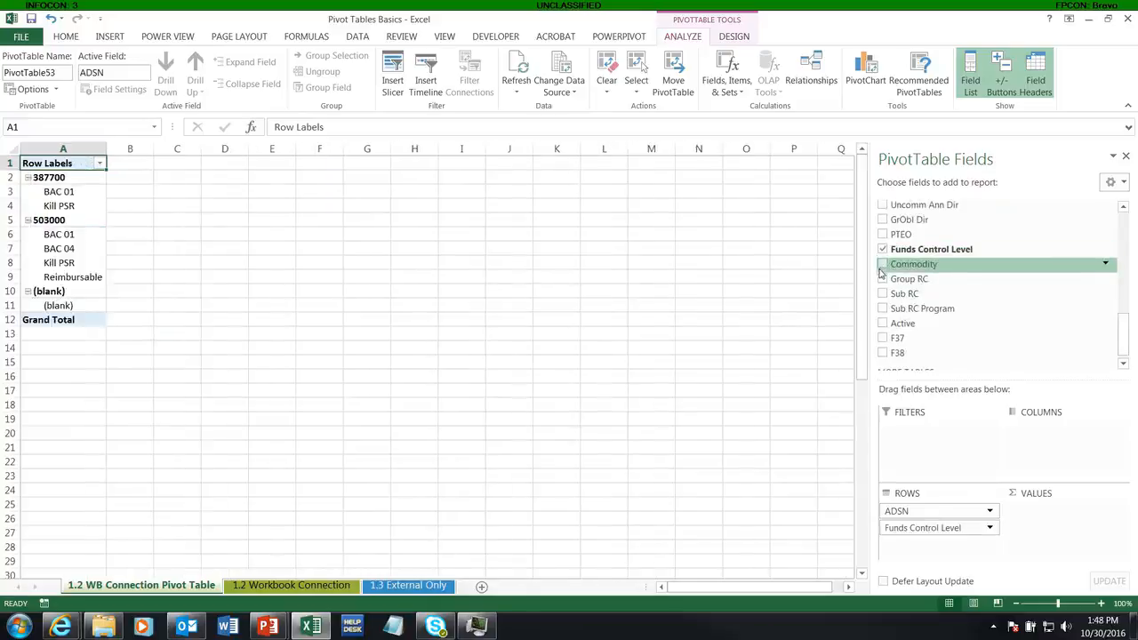
left_click(883, 266)
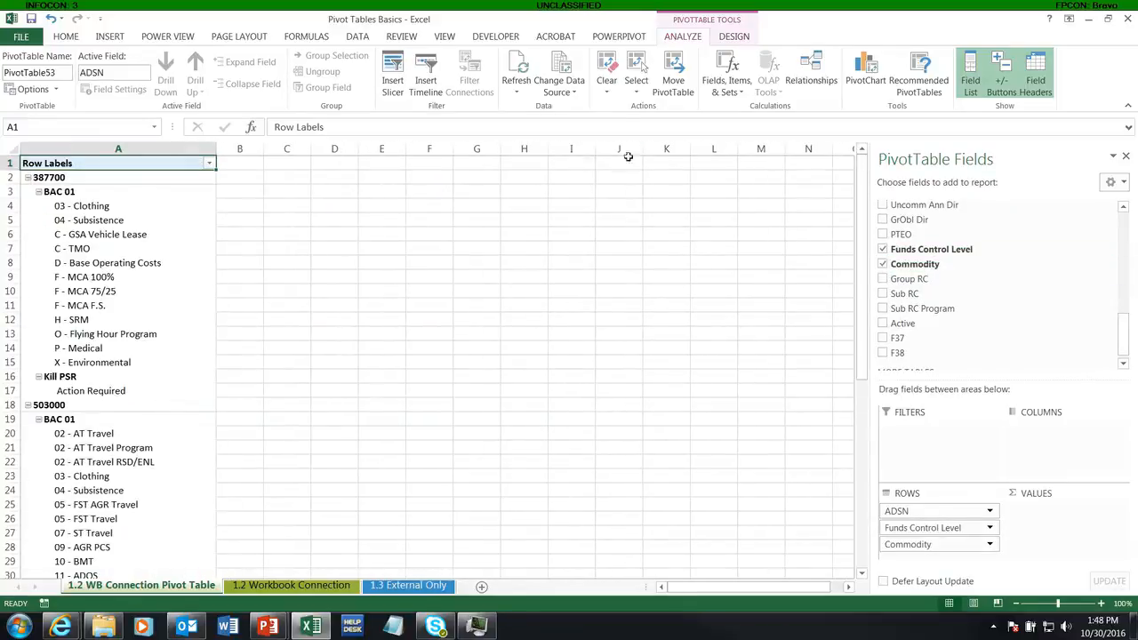
Step: Switch the PivotTable report layout to Tabular Form
left_click(735, 36)
left_click(97, 84)
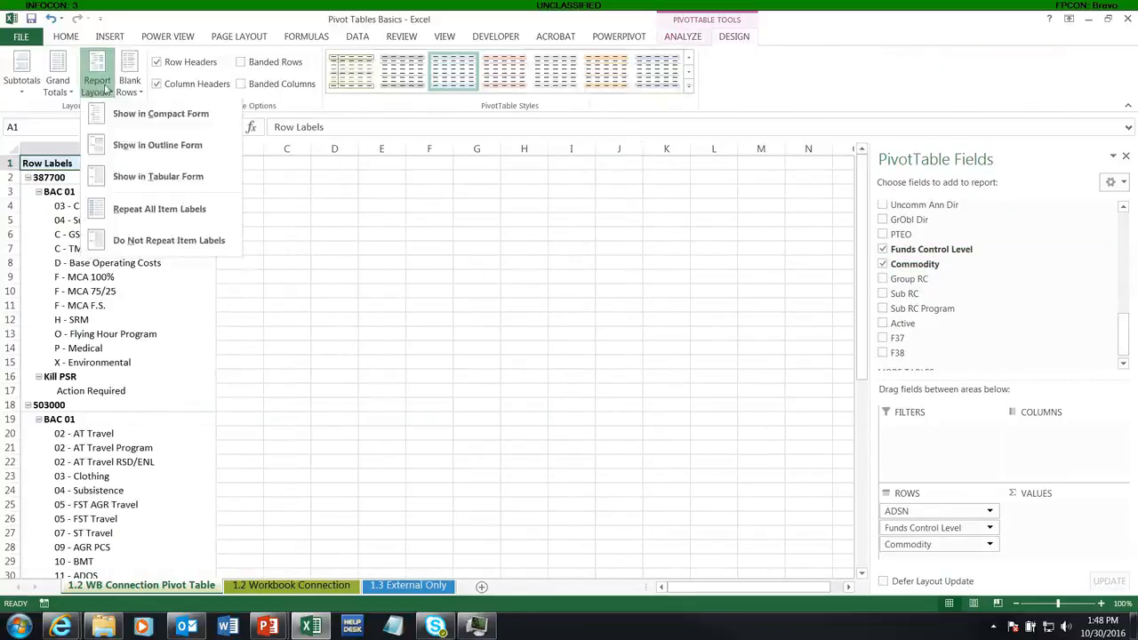
left_click(136, 181)
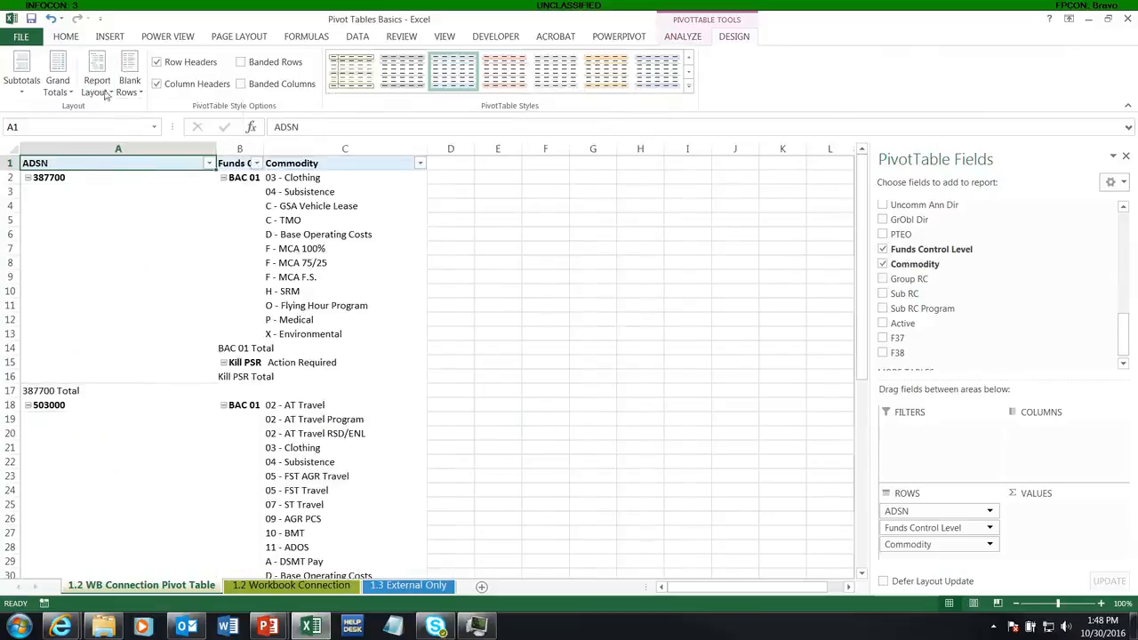
Step: Turn off subtotals and set grand totals off for rows and columns
left_click(21, 78)
left_click(37, 116)
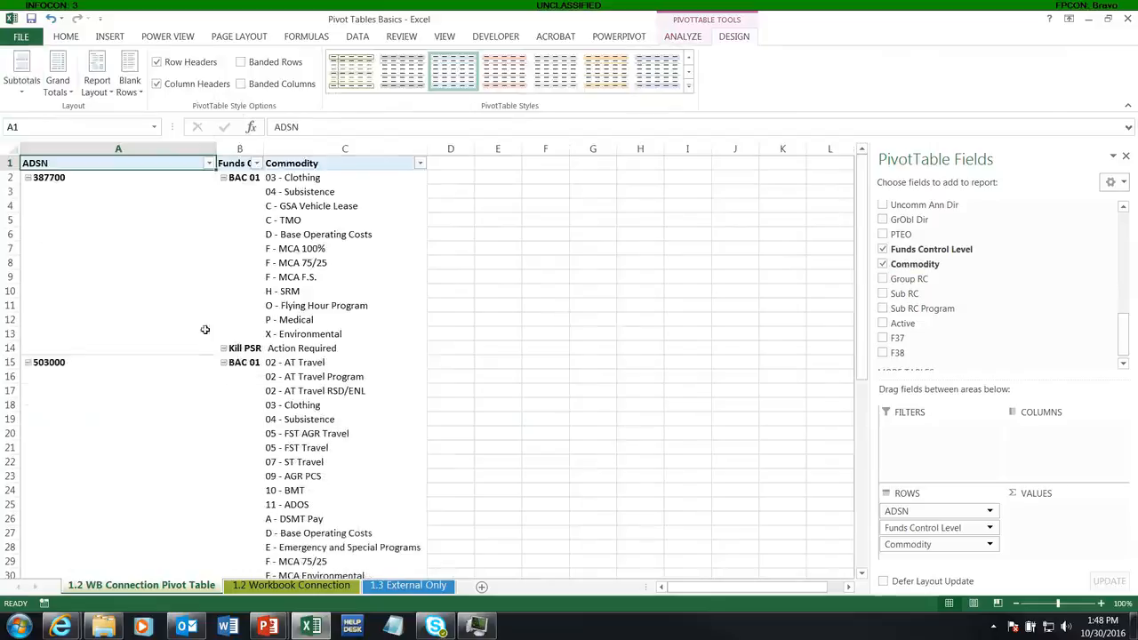
left_click(57, 78)
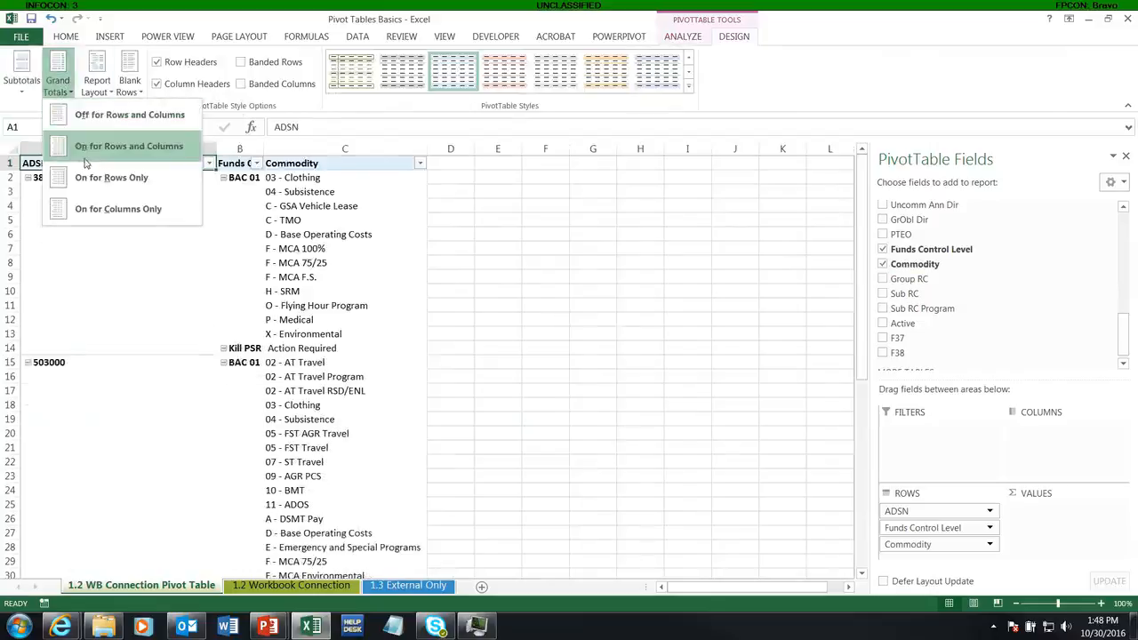
left_click(78, 116)
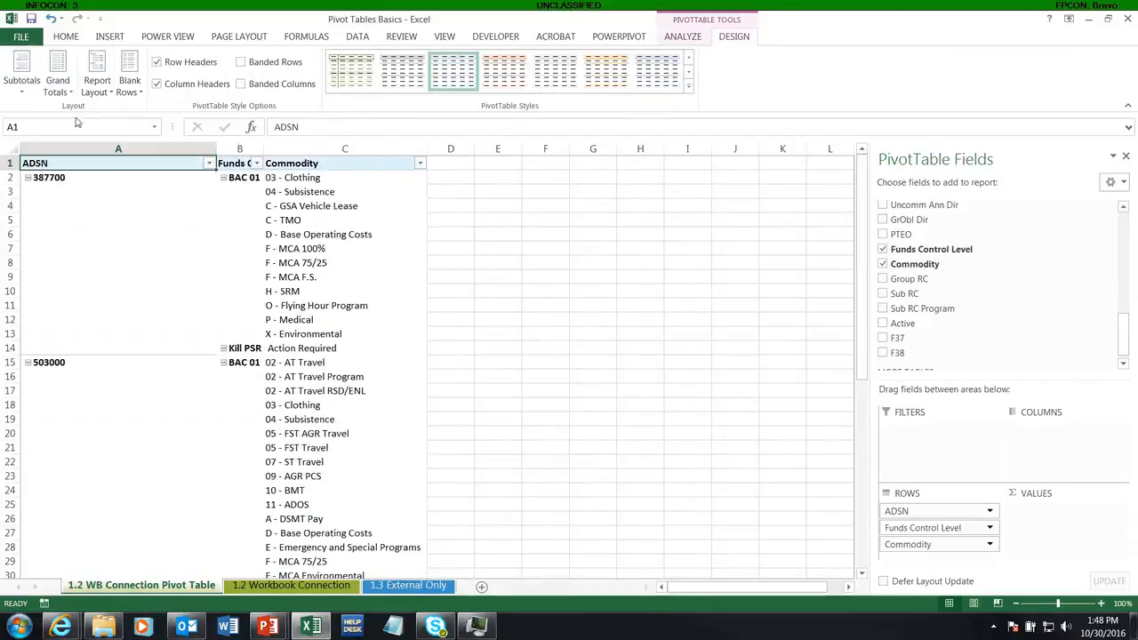
Step: Turn off the Row Headers style option for the PivotTable
left_click(158, 62)
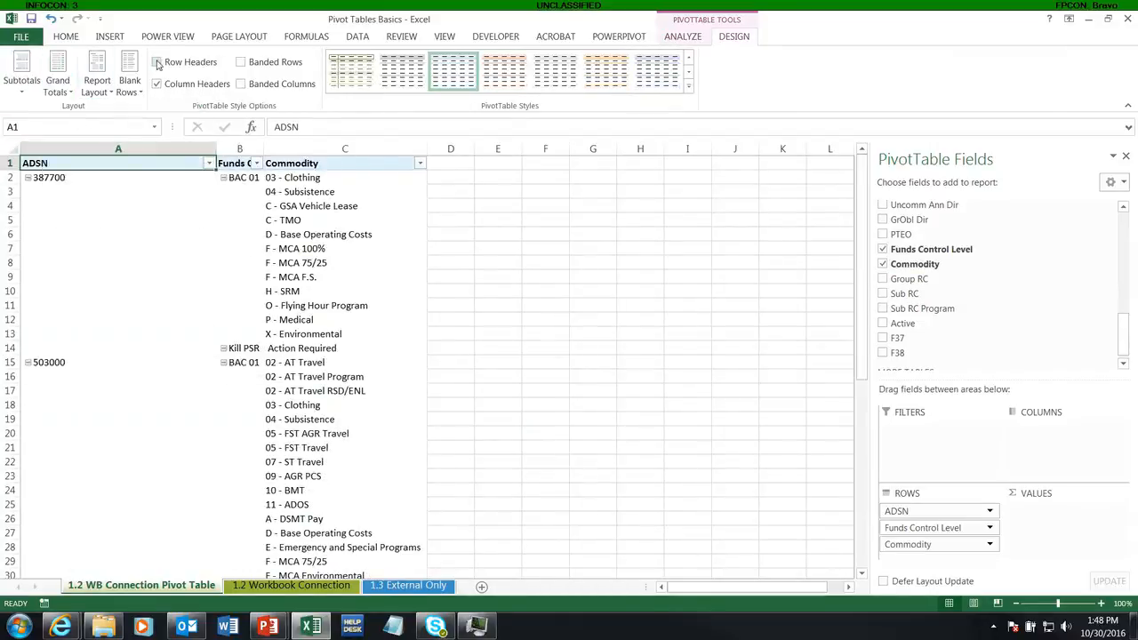
left_click(688, 86)
left_click(410, 342)
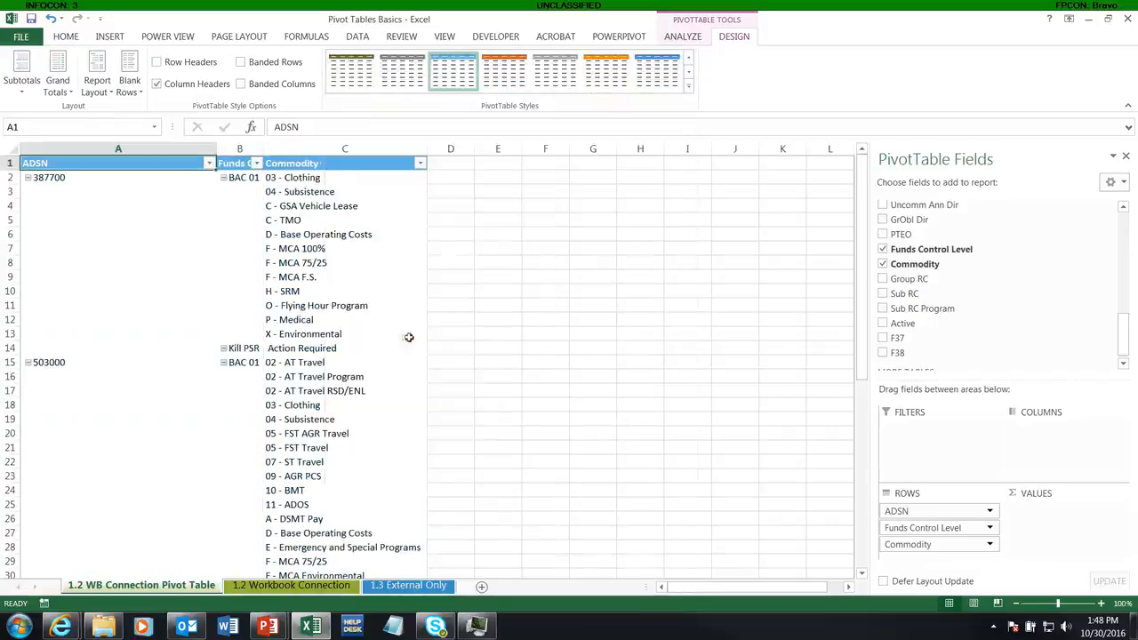
Step: Autofit the widths of columns A through C
left_click_drag(57, 149, 391, 149)
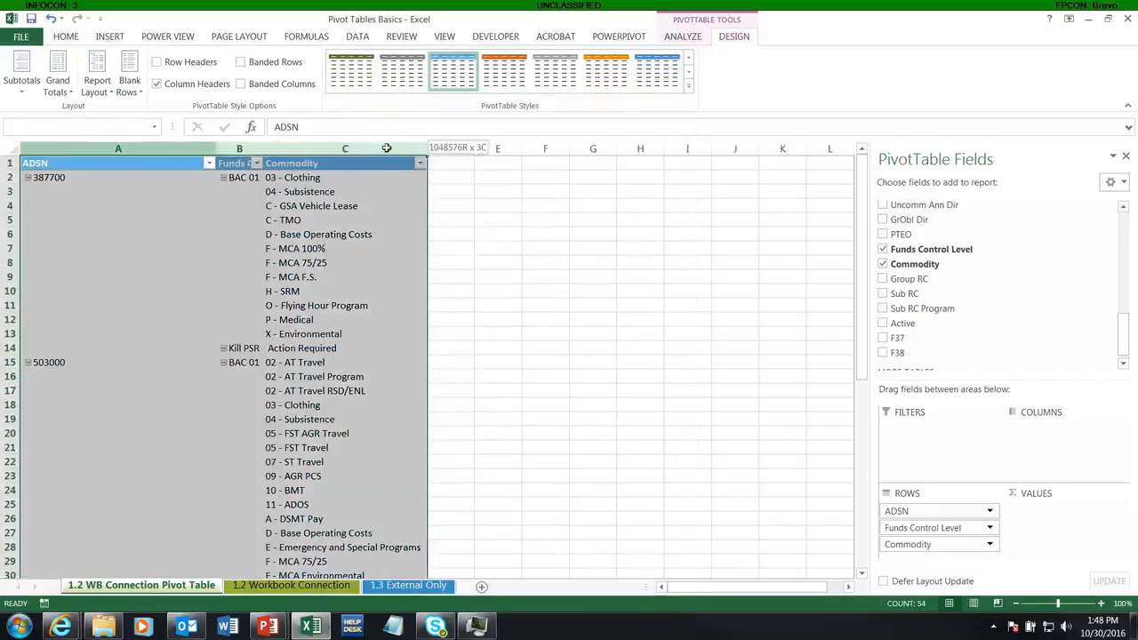
double_click(426, 149)
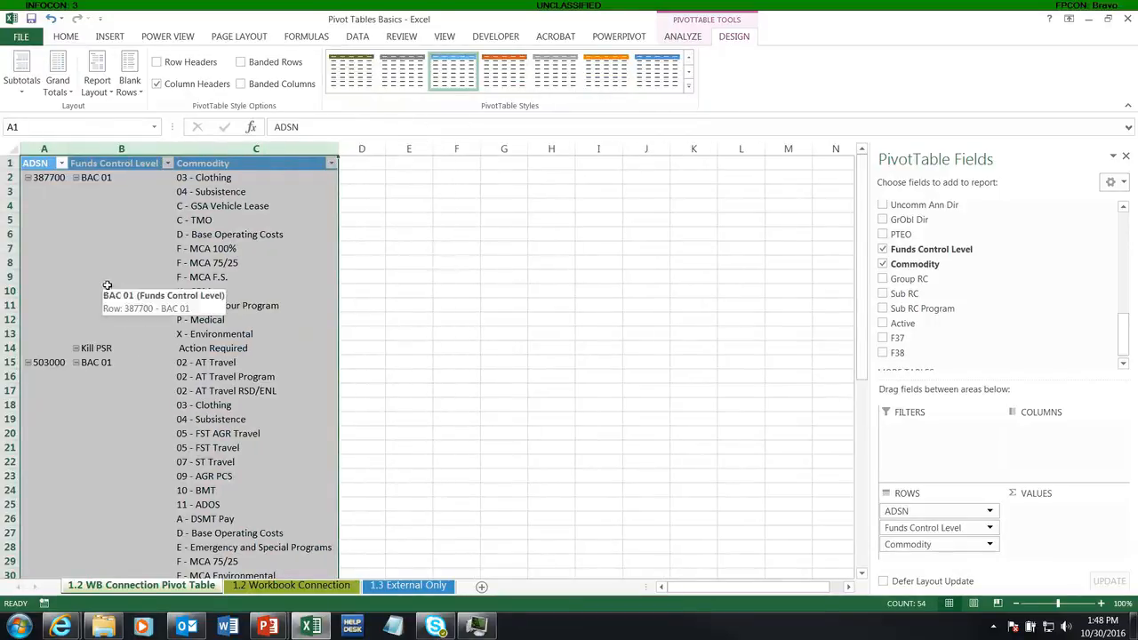
scroll(147, 389, "down", 4)
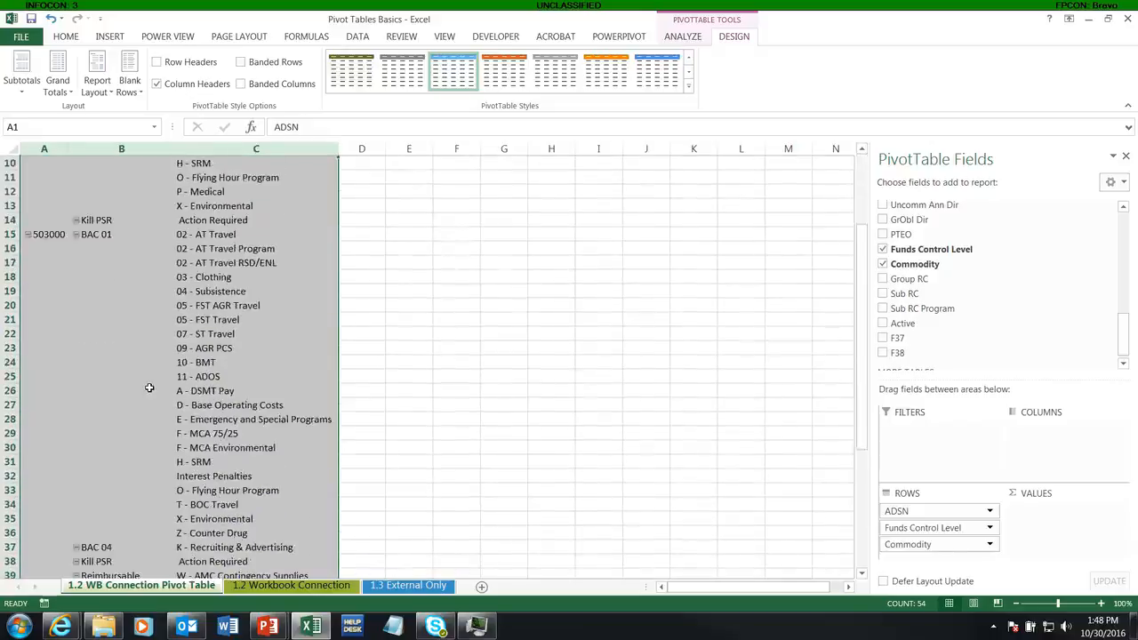
scroll(148, 389, "up", 4)
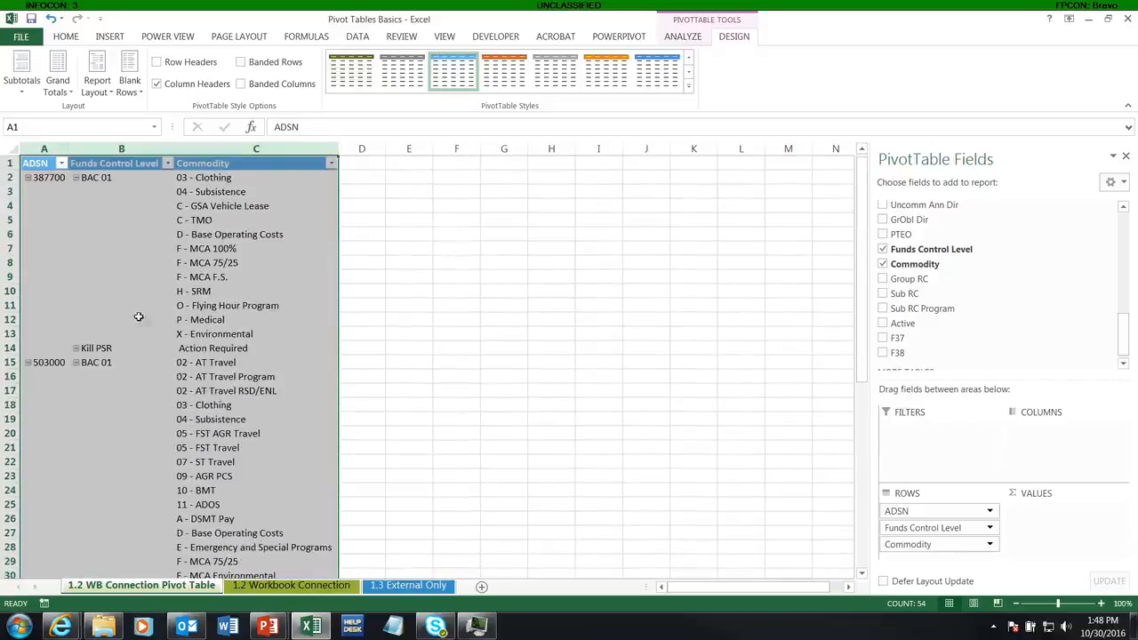
Step: Turn on the subtotal for the ADSN field
left_click(49, 178)
right_click(49, 177)
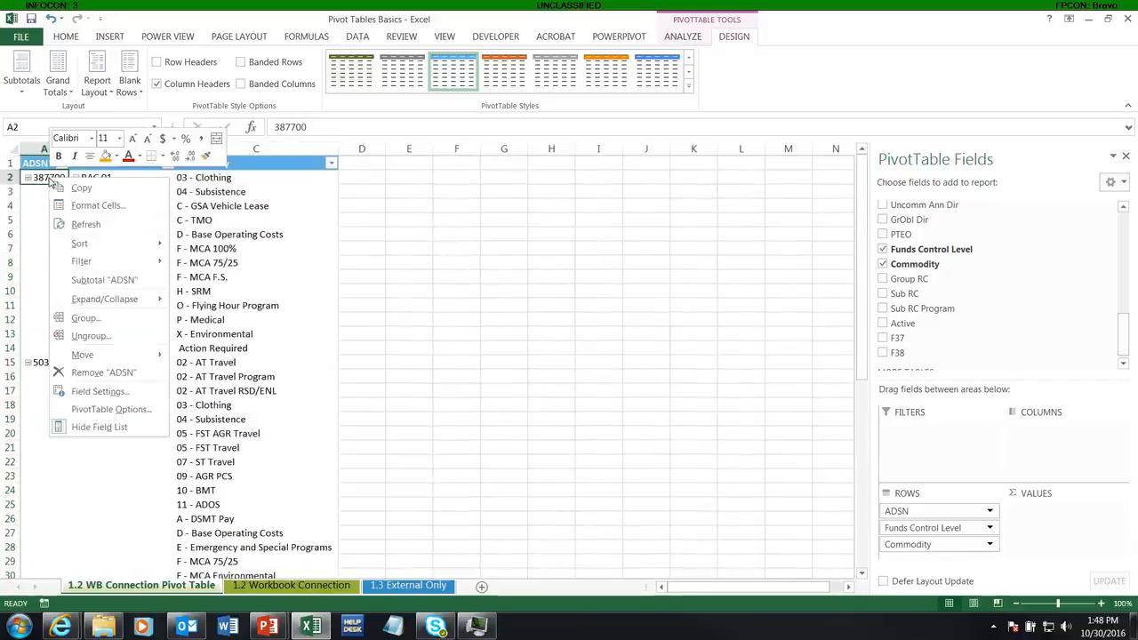
left_click(97, 281)
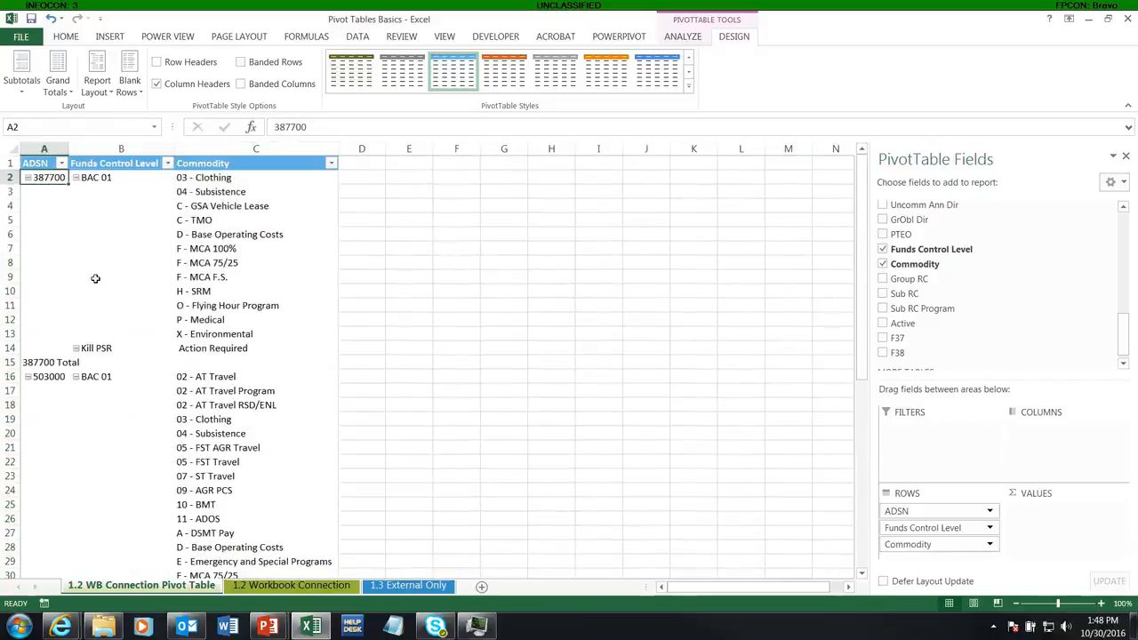
left_click(22, 361)
left_click(52, 331)
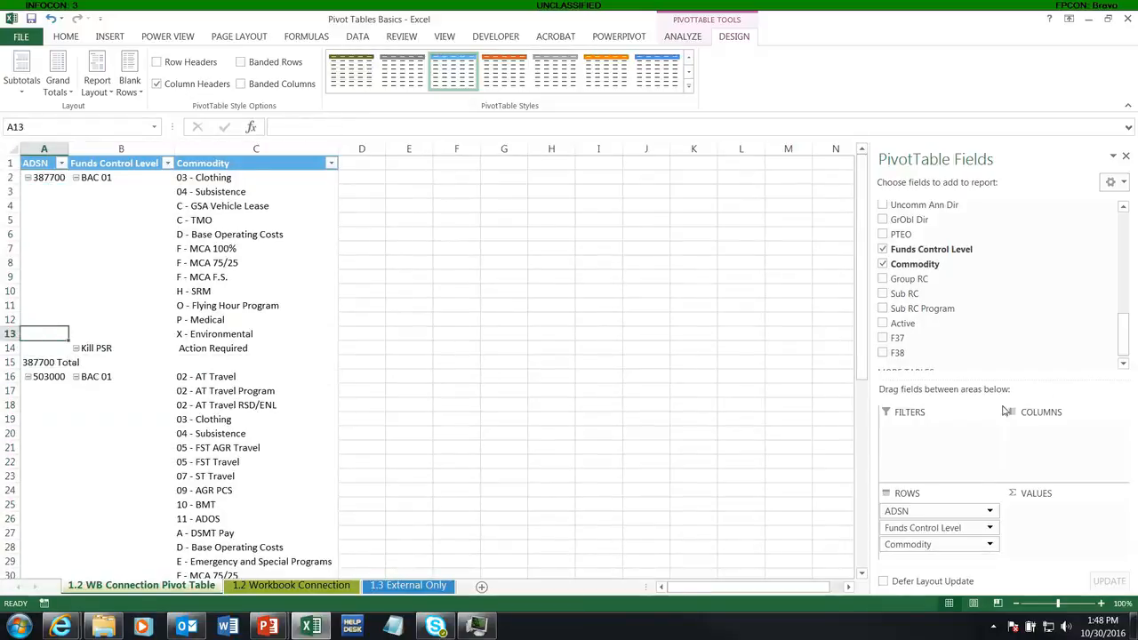
Step: Add the Ann Dir and Qtr Dir fields and move them into the Values area
left_click_drag(1123, 351, 1124, 307)
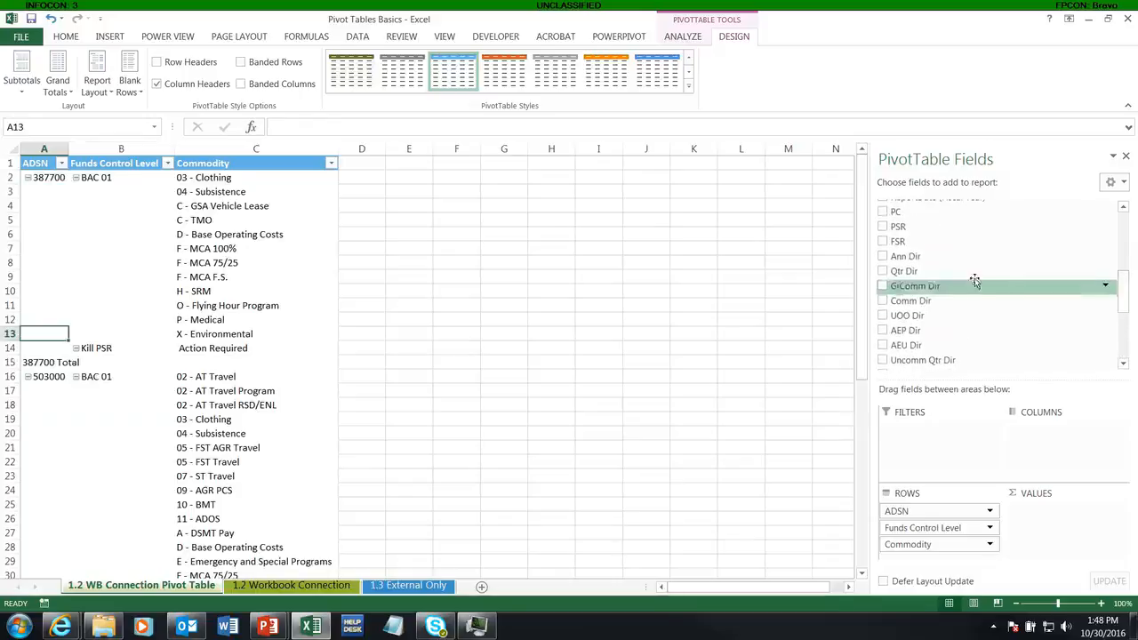
left_click(883, 256)
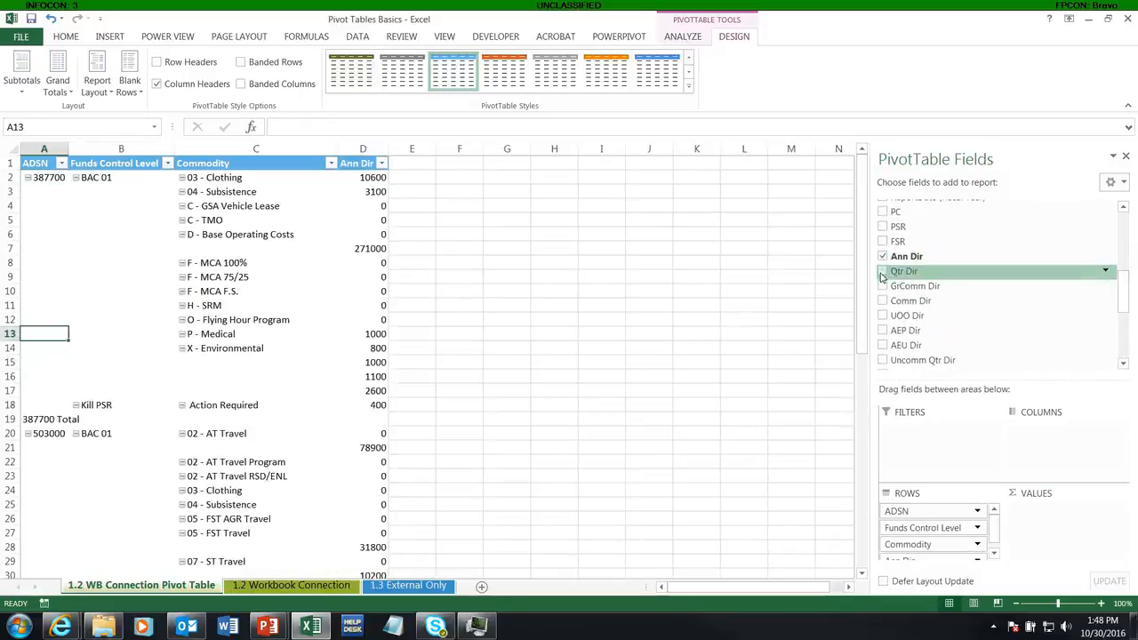
left_click(883, 272)
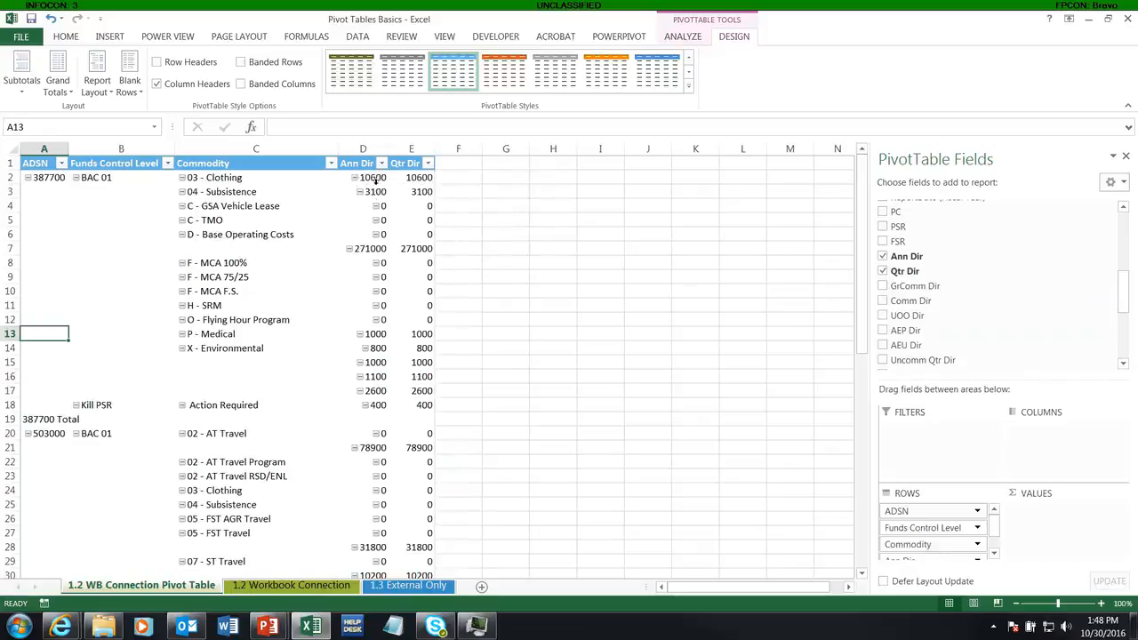
mouse_move(369, 363)
scroll(995, 529, "down", 2)
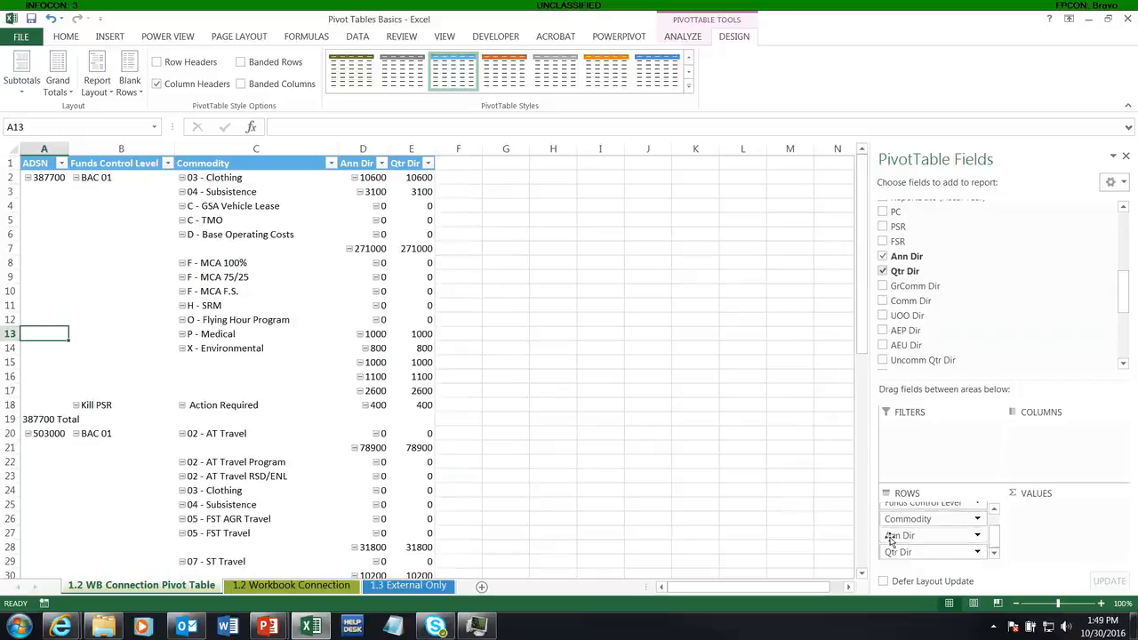
left_click(364, 419)
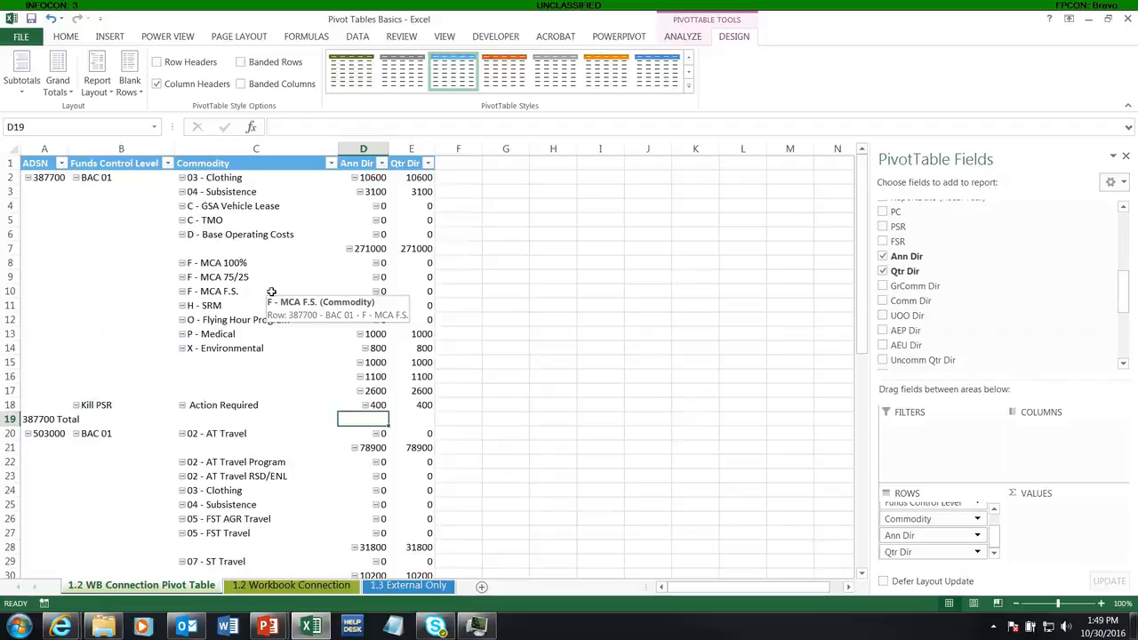
left_click_drag(896, 535, 1037, 530)
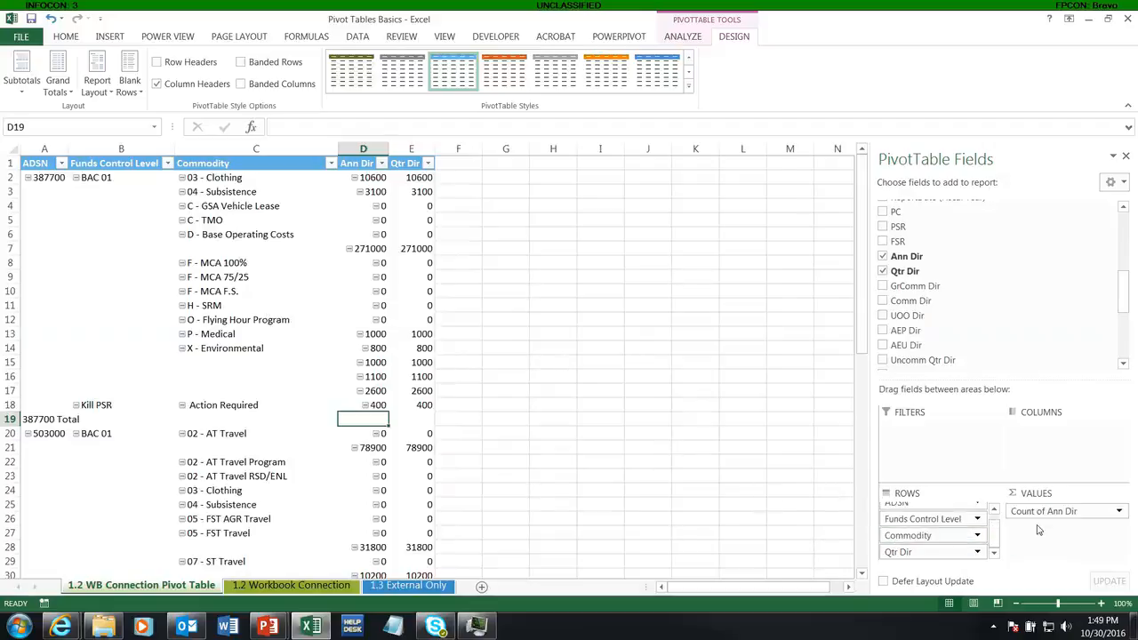
left_click_drag(965, 551, 1052, 539)
Step: Change the Ann Dir and Qtr Dir value fields to summarize by Sum
left_click(1036, 512)
left_click(1016, 486)
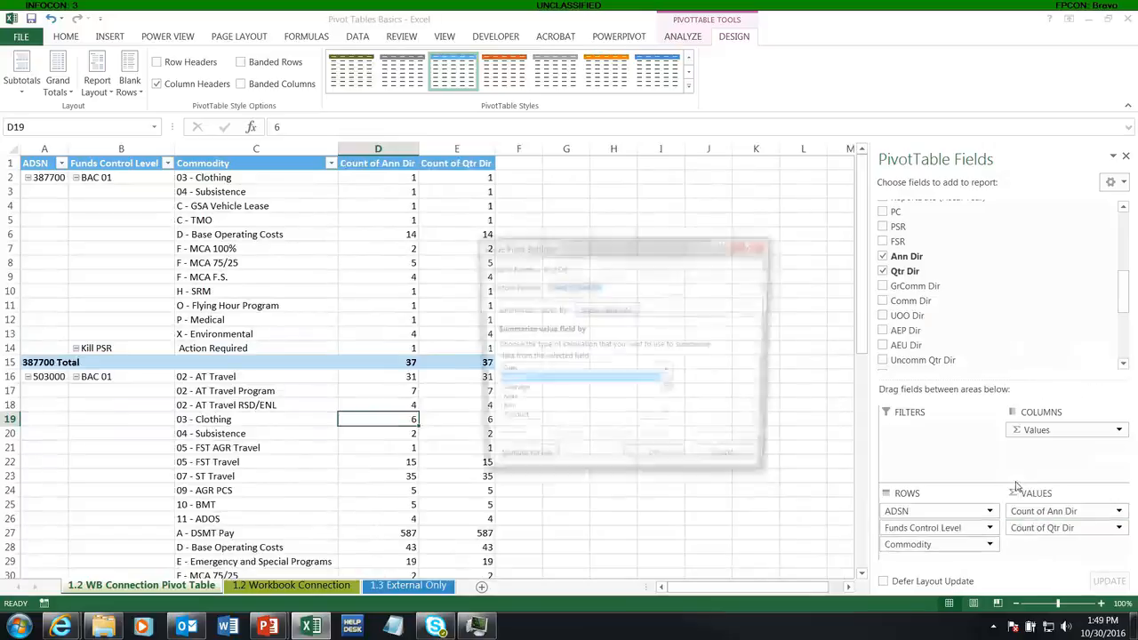
left_click(633, 372)
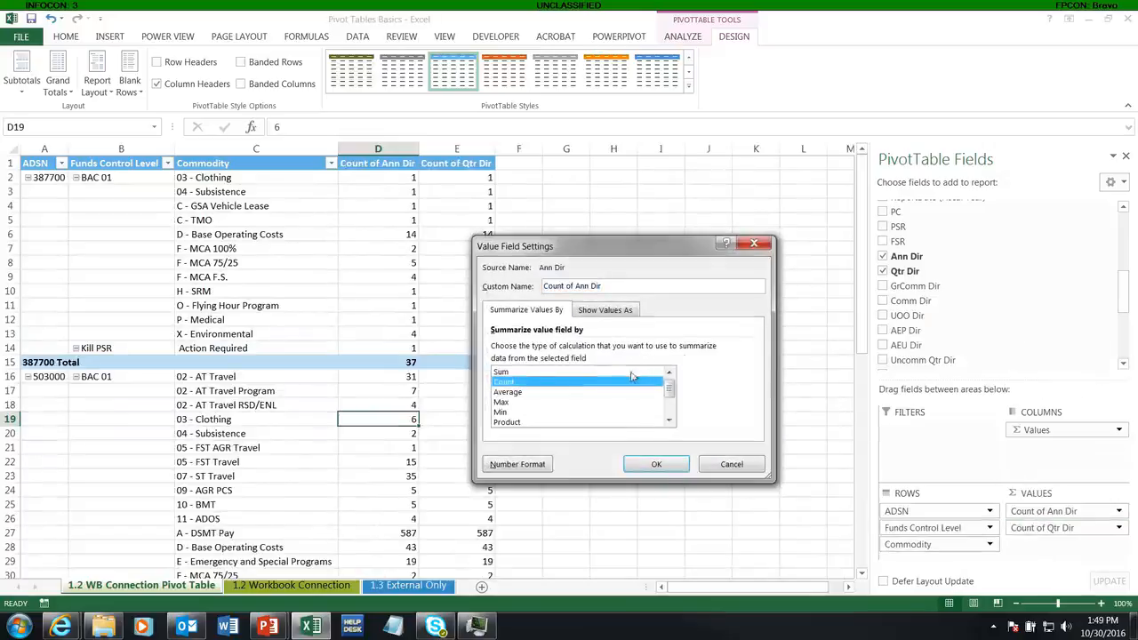
left_click(655, 465)
left_click(1031, 528)
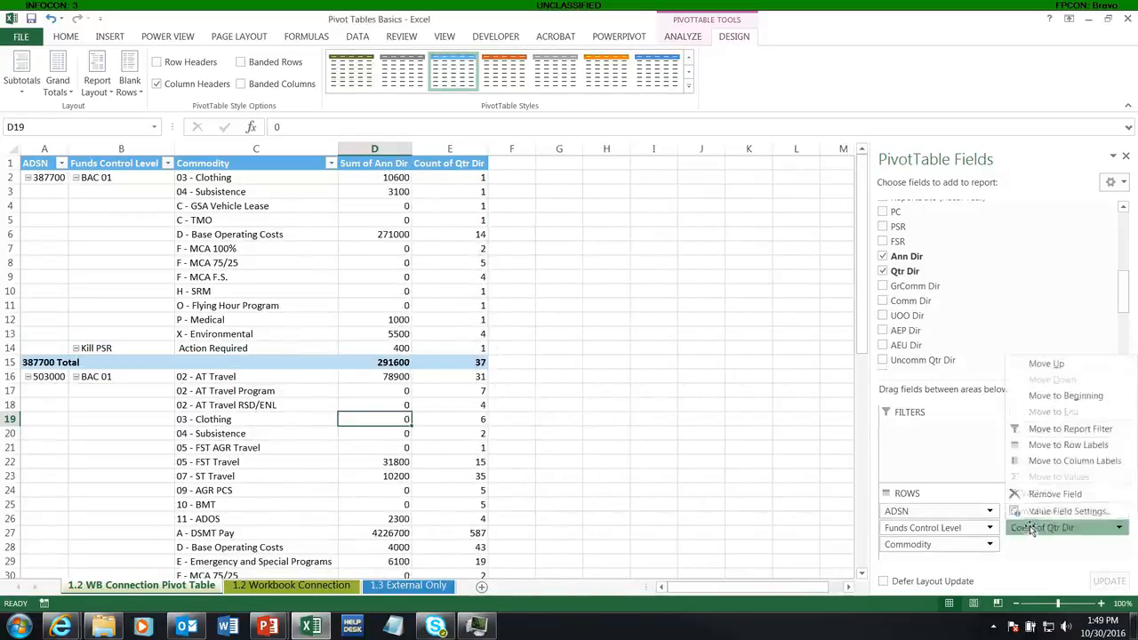
left_click(1062, 511)
left_click(564, 373)
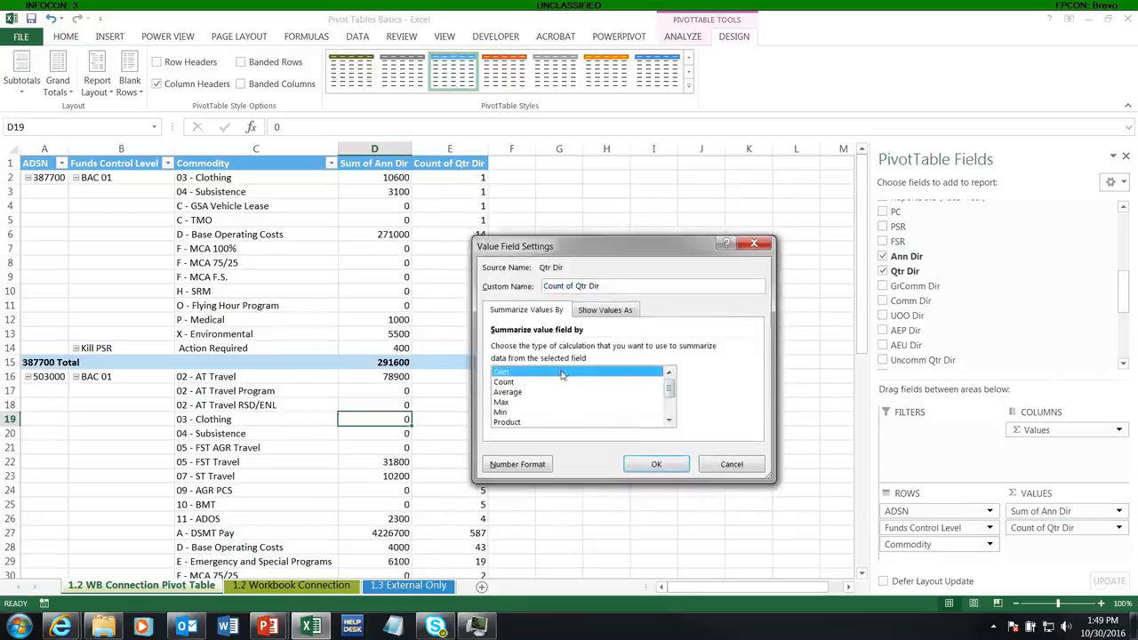
left_click(641, 460)
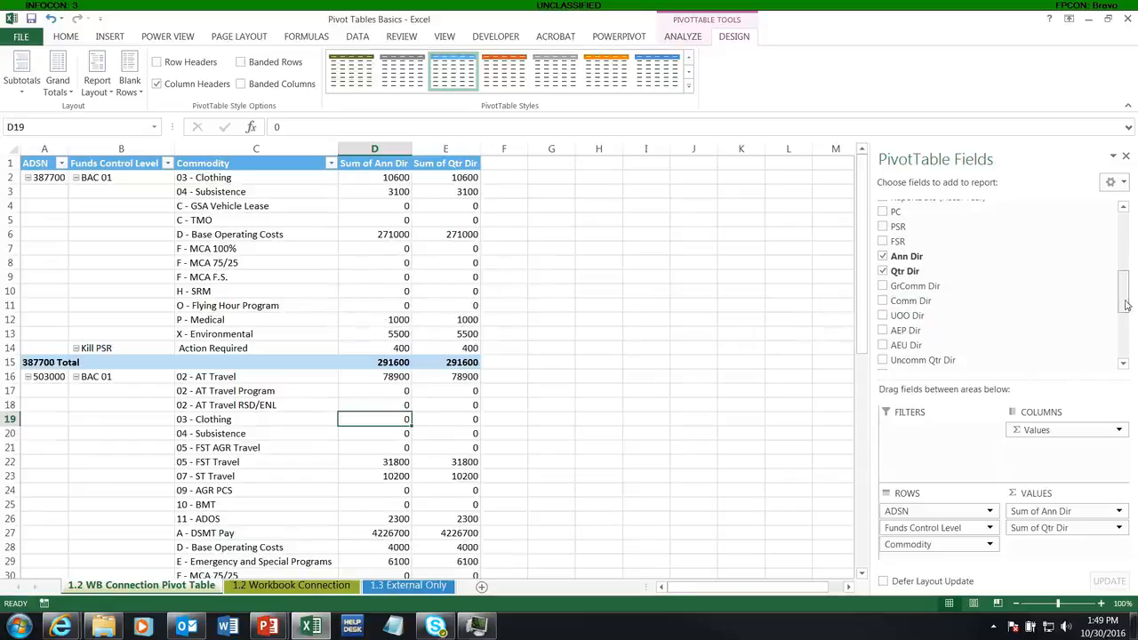
scroll(1125, 305, "down", 1)
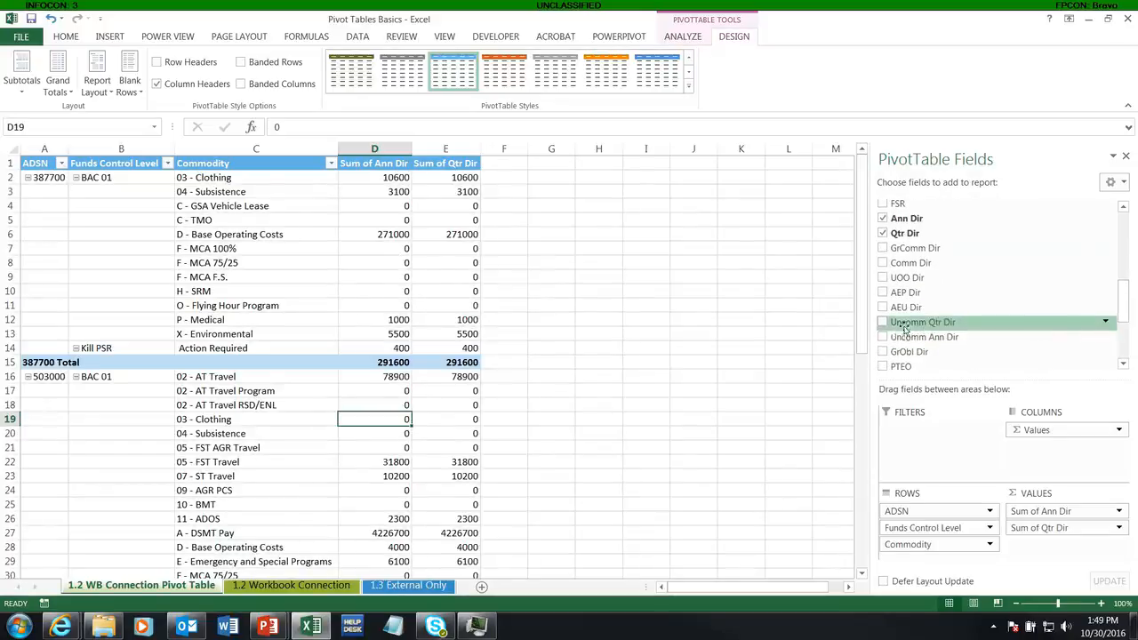
Step: Add the Uncomm Qtr Dir, Uncomm Ann Dir and GrObl Dir fields to the PivotTable's Values area
left_click(883, 322)
left_click(883, 337)
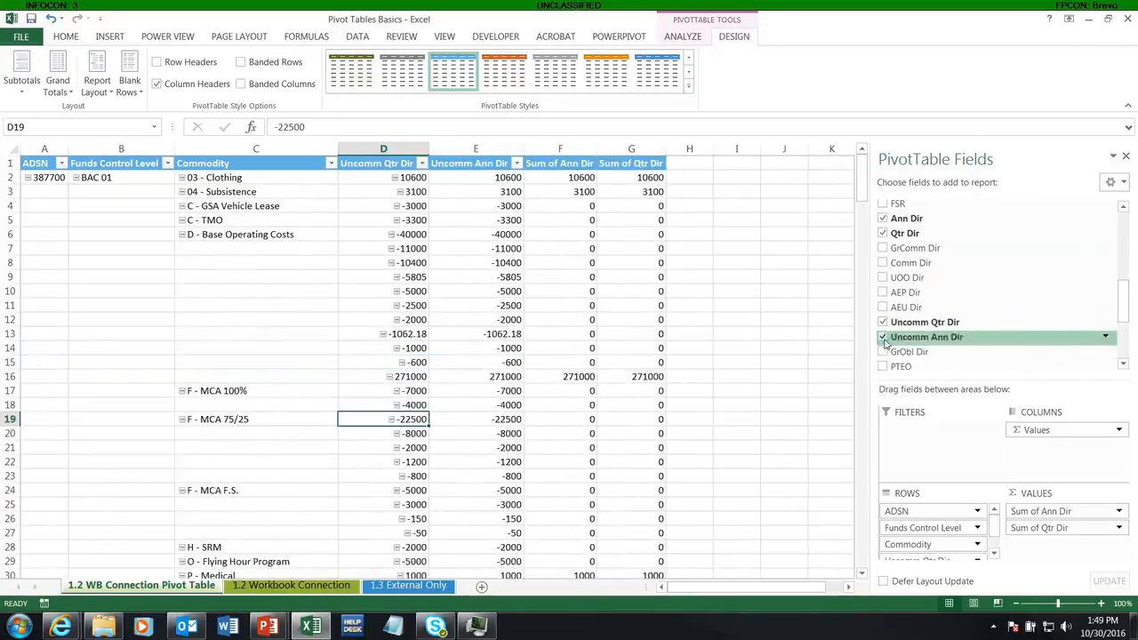
left_click_drag(887, 351, 1056, 546)
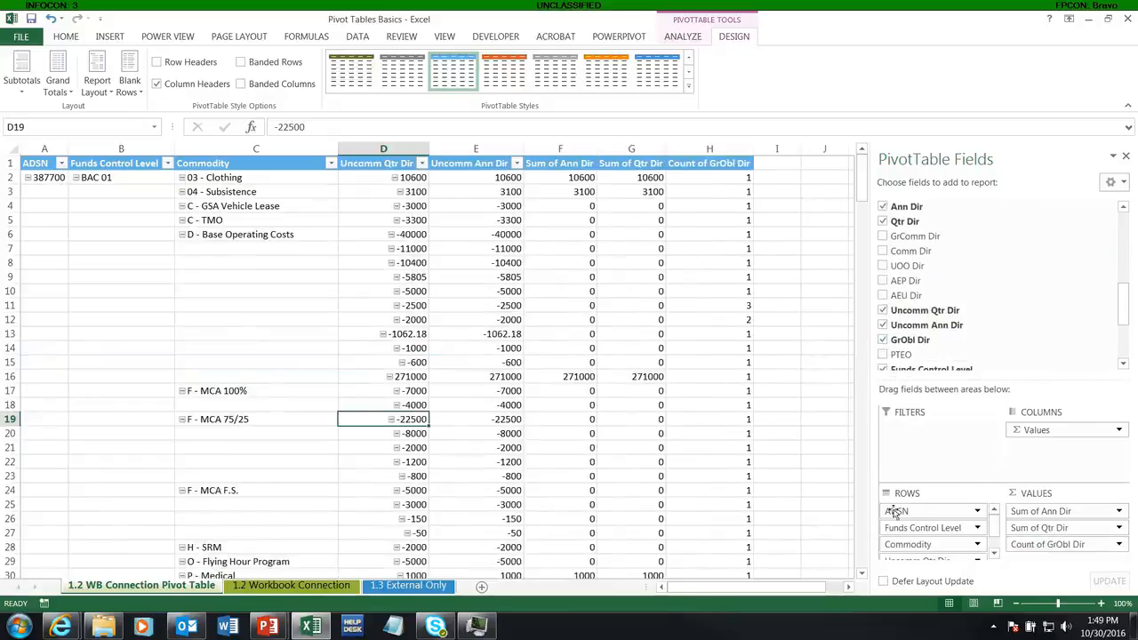
scroll(987, 532, "down", 2)
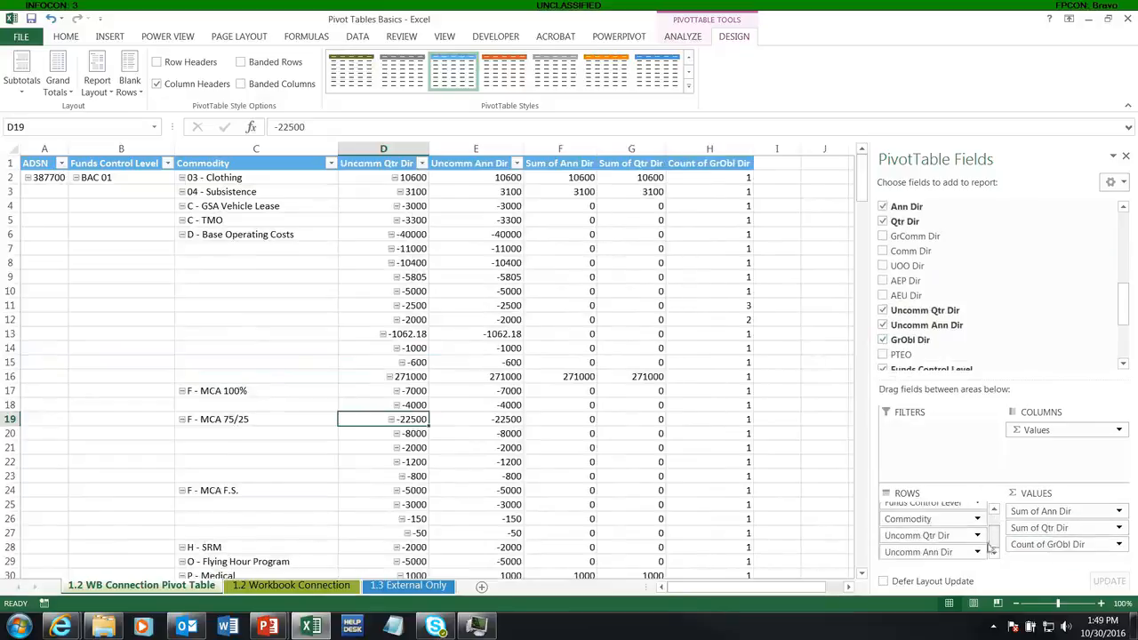
left_click_drag(933, 538, 1053, 556)
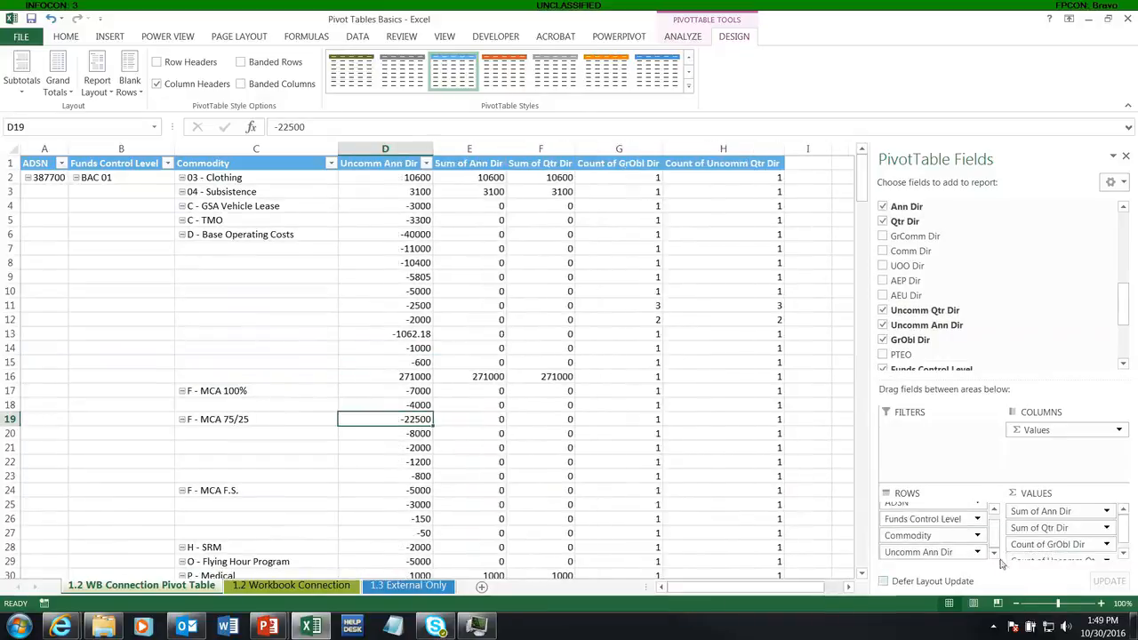
left_click_drag(927, 552, 1058, 558)
Step: Change the GrObl Dir, Uncomm Qtr Dir and Uncomm Ann Dir value fields to summarize by Sum
left_click(1037, 535)
left_click(1029, 523)
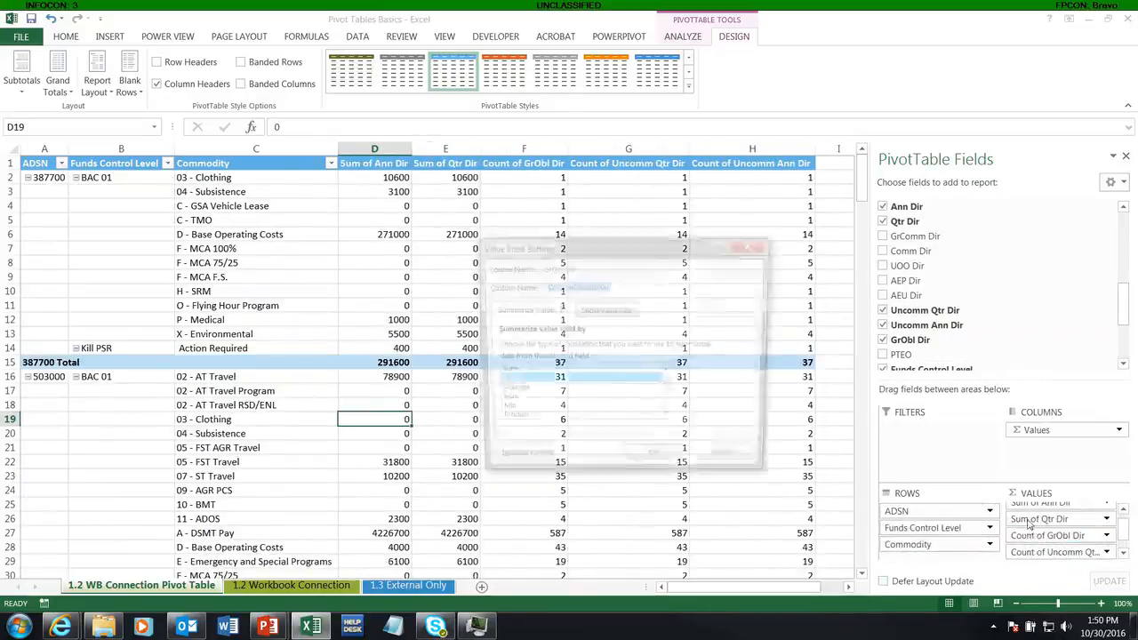
left_click(534, 372)
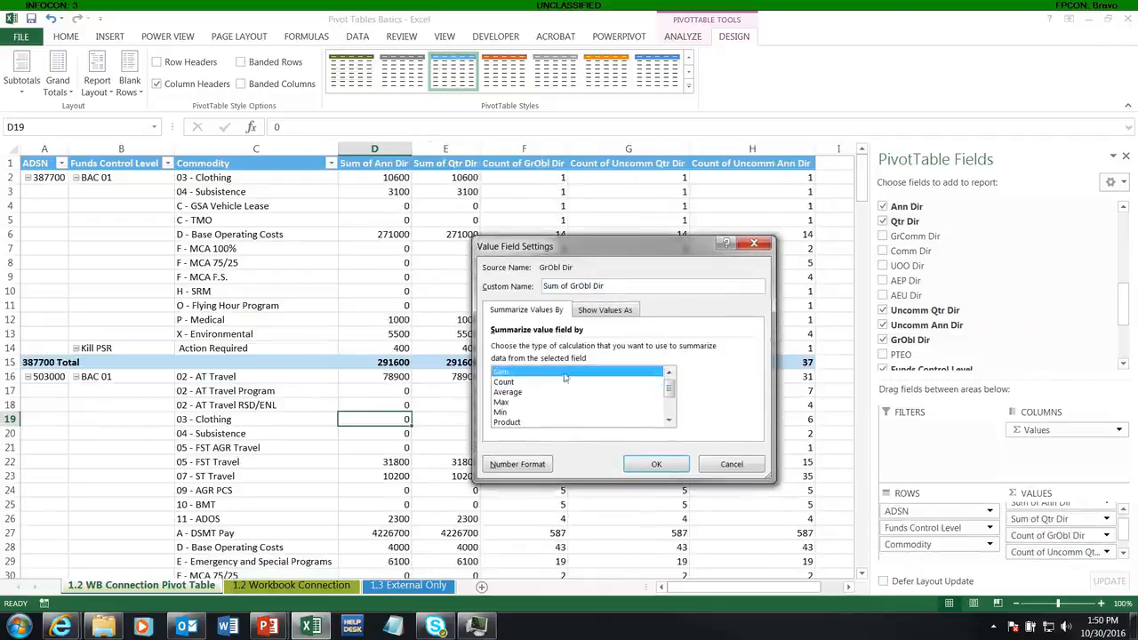
left_click(657, 464)
left_click(1056, 552)
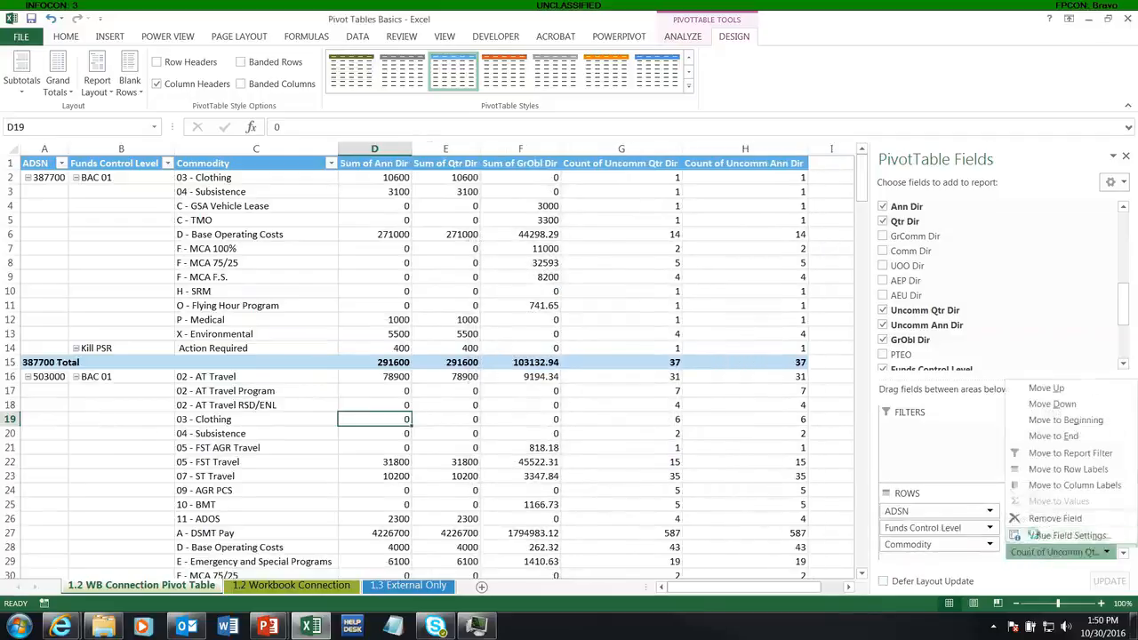
left_click(1067, 535)
left_click(519, 373)
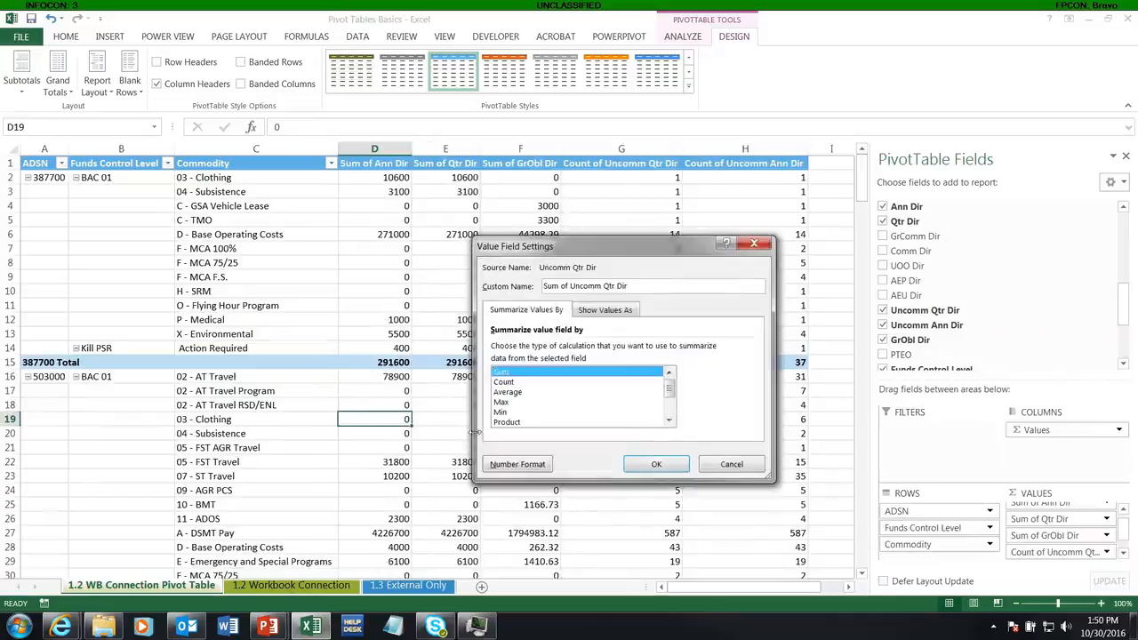
left_click(656, 464)
scroll(1122, 532, "down", 1)
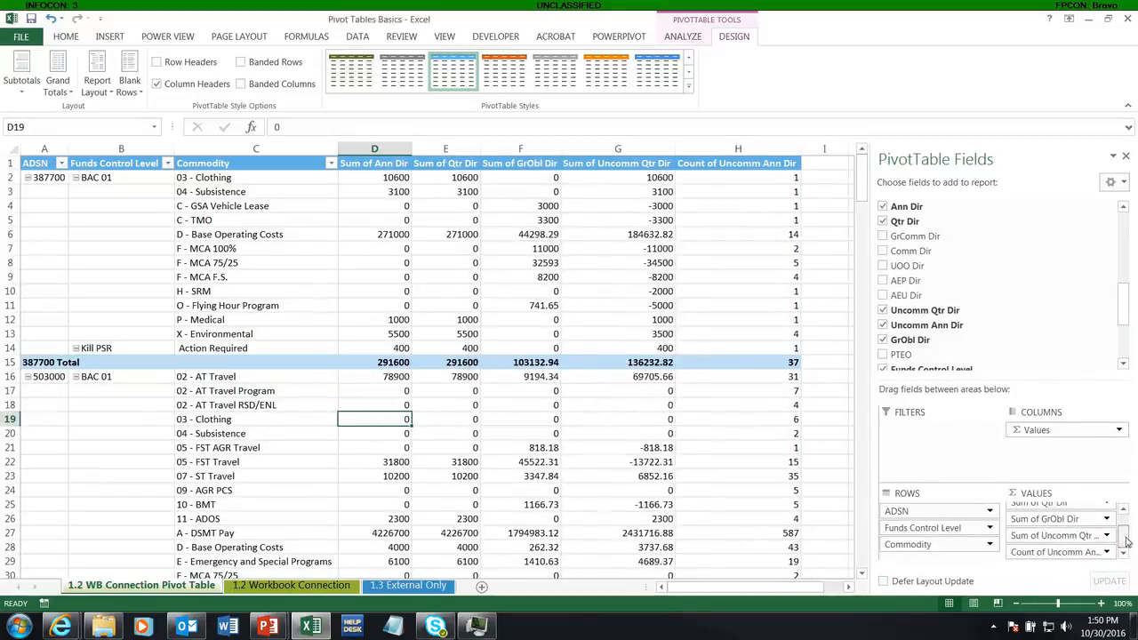
left_click(1102, 552)
left_click(1066, 535)
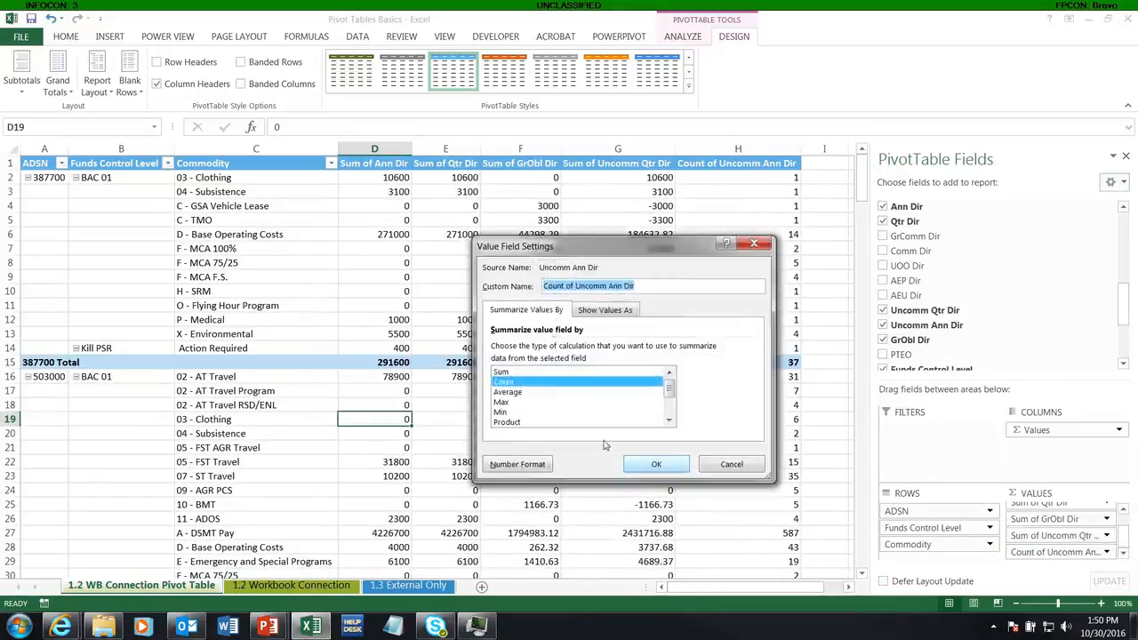
left_click(519, 373)
left_click(656, 464)
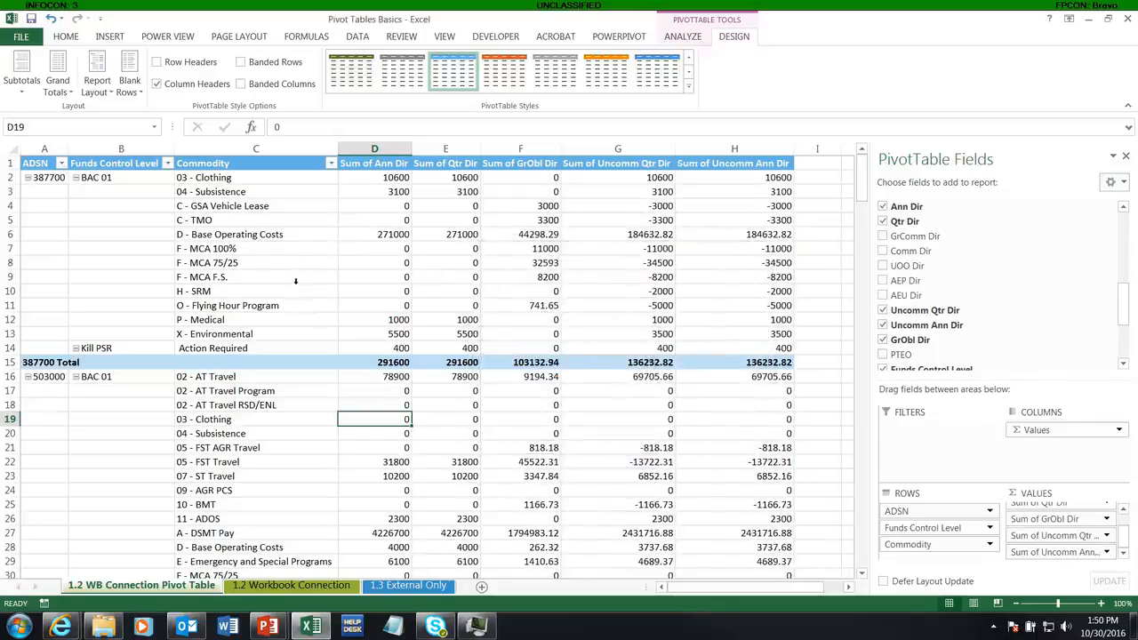
Step: Format the PivotTable's value columns D through H as Currency with two decimal places
scroll(407, 400, "down", 7)
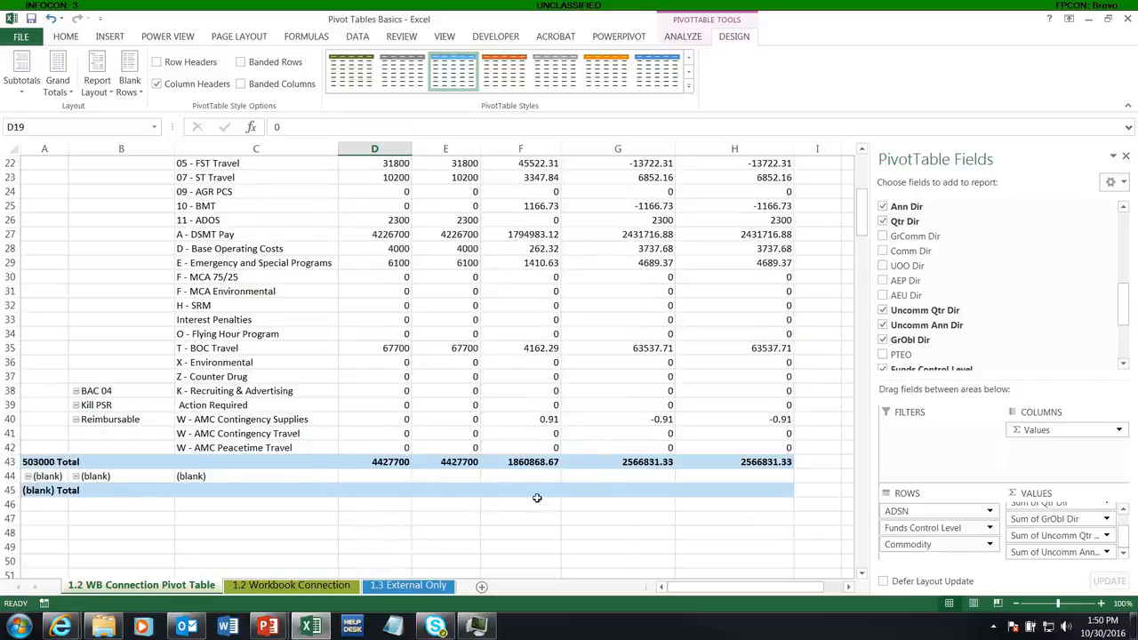
left_click_drag(766, 487, 42, 484)
scroll(199, 471, "up", 6)
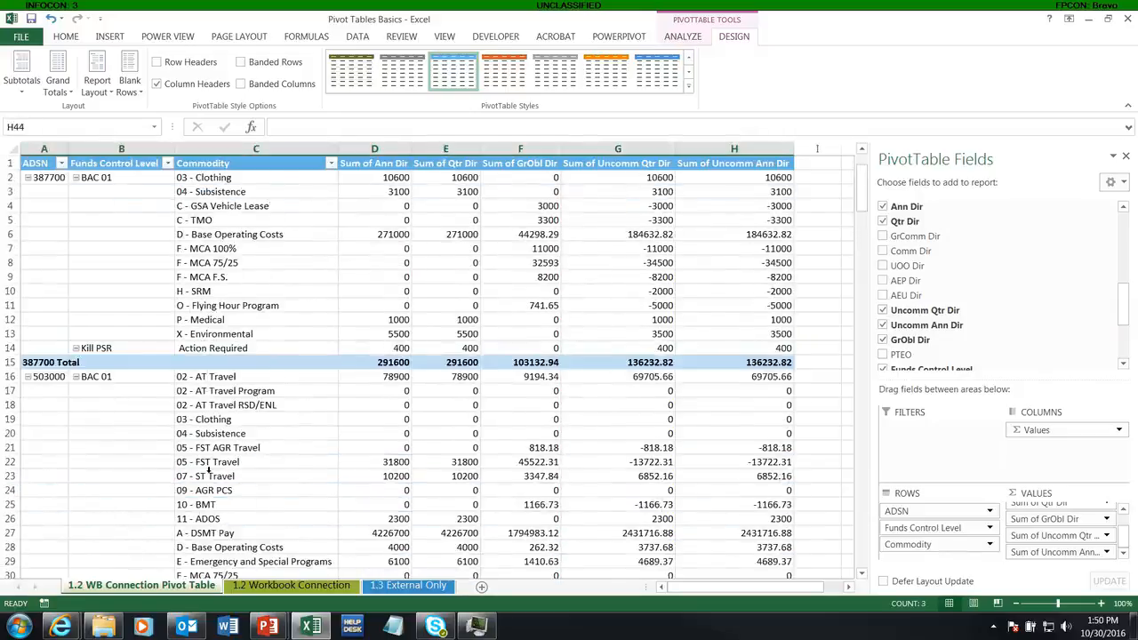
scroll(516, 287, "up", 1)
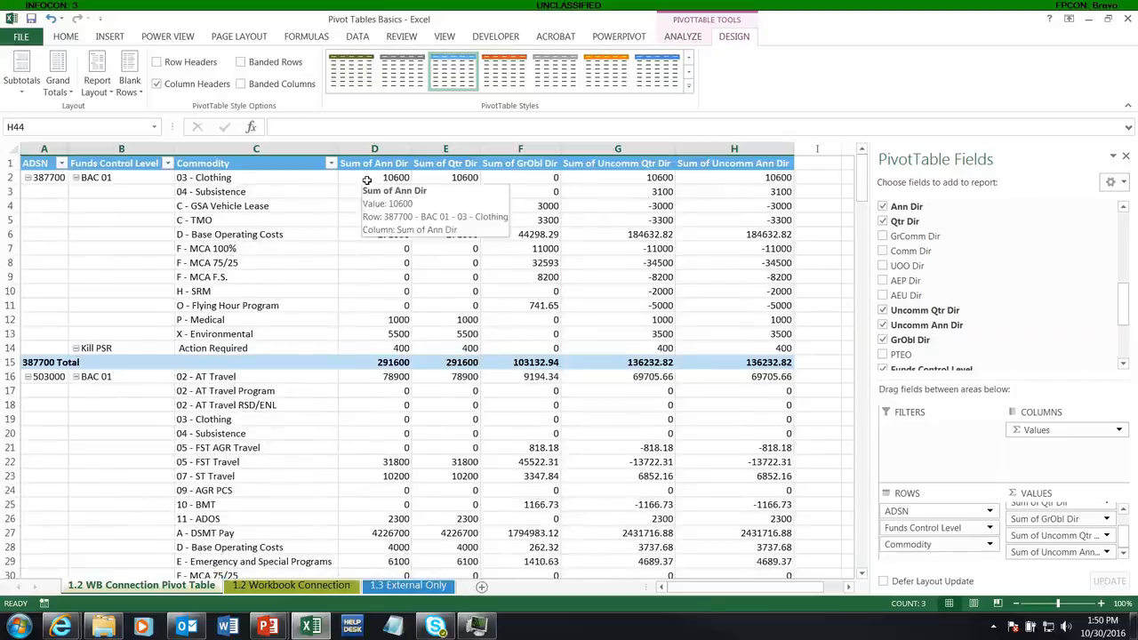
left_click_drag(367, 180, 758, 544)
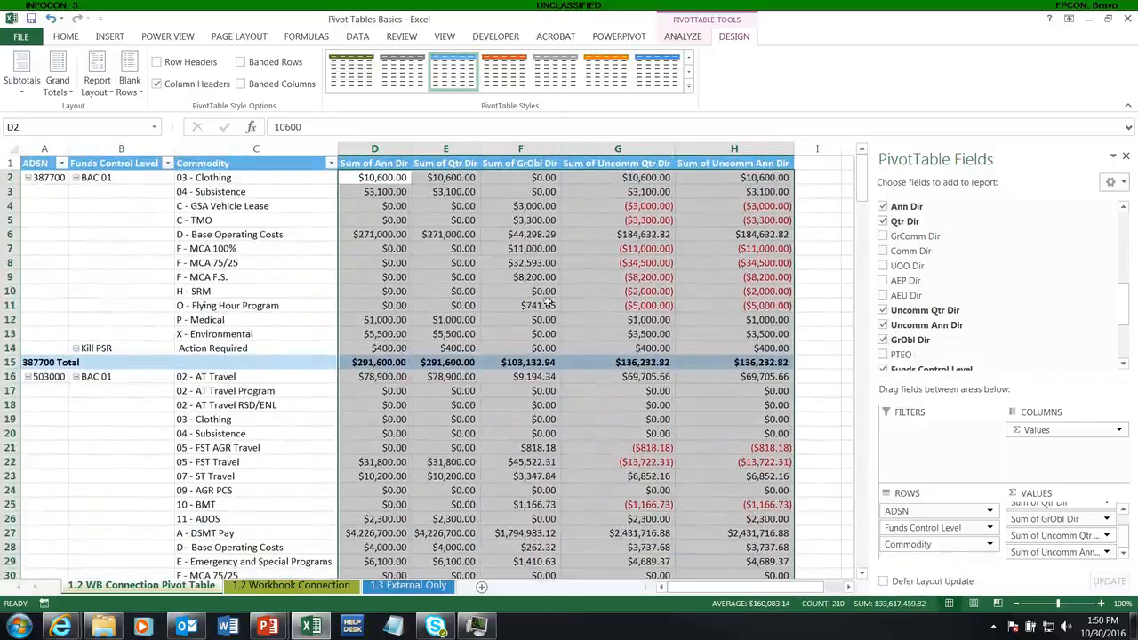
left_click(475, 276)
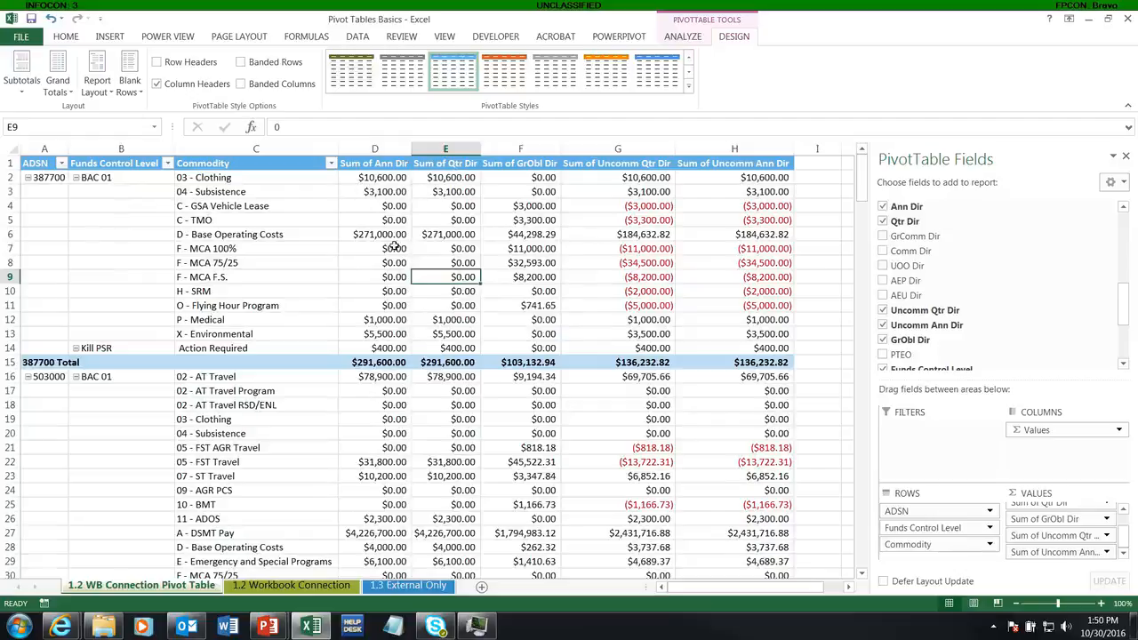
Step: Remove the text "Sum of" from all value headers by replacing it with nothing throughout the sheet
key("ctrl+f")
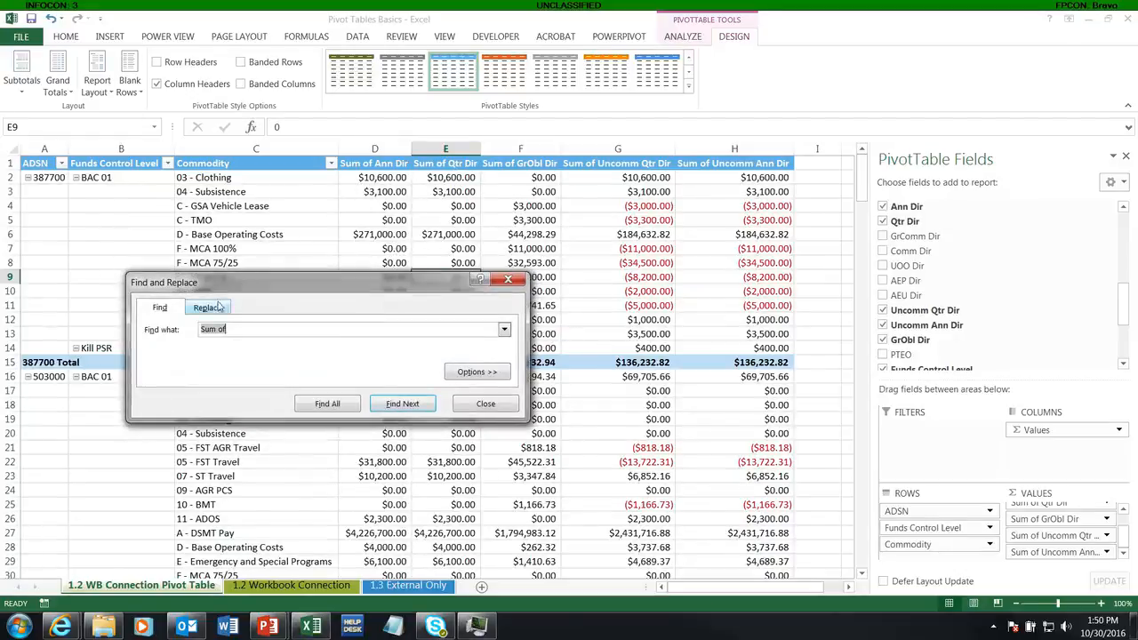
left_click(217, 307)
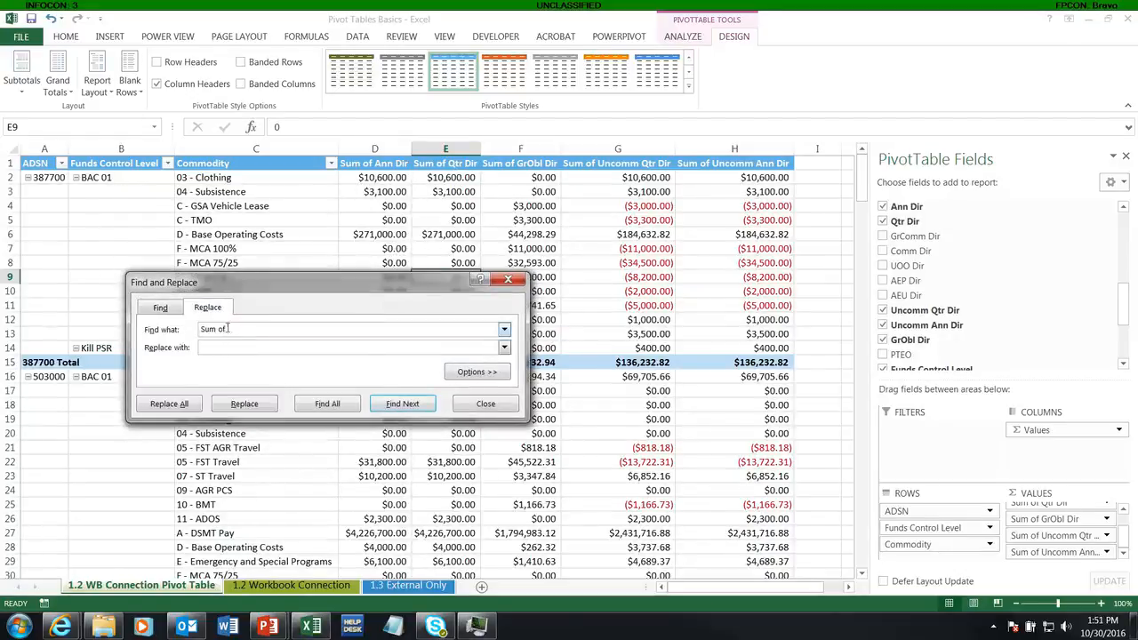
left_click(177, 406)
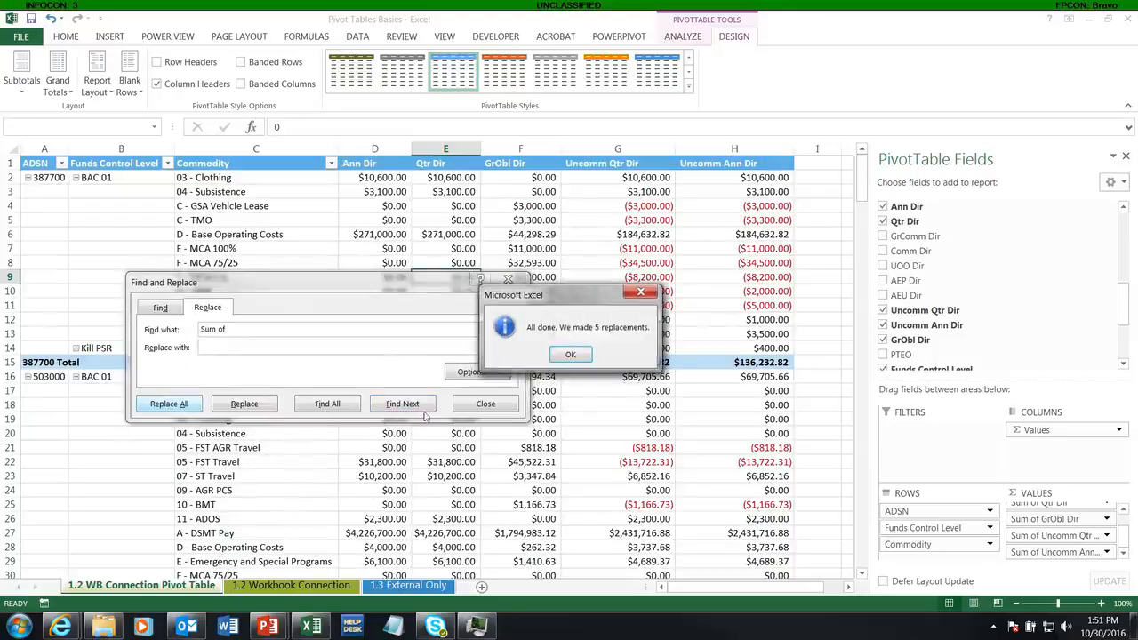
left_click(570, 355)
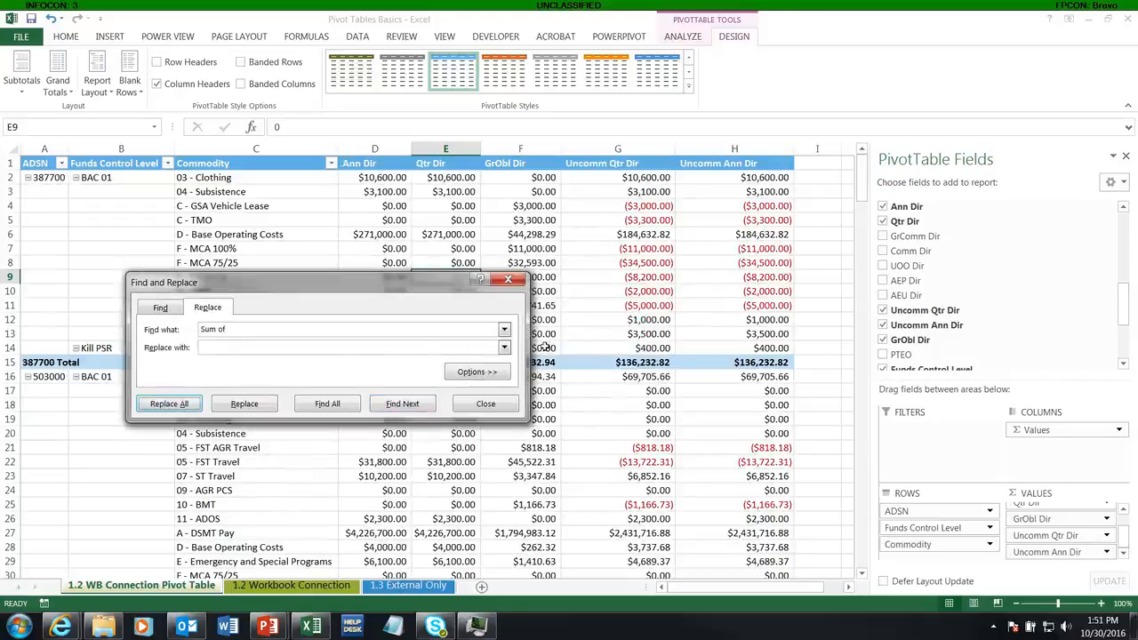
left_click(485, 405)
Step: Select the entire PivotTable and apply an outline border to it
left_click(206, 249)
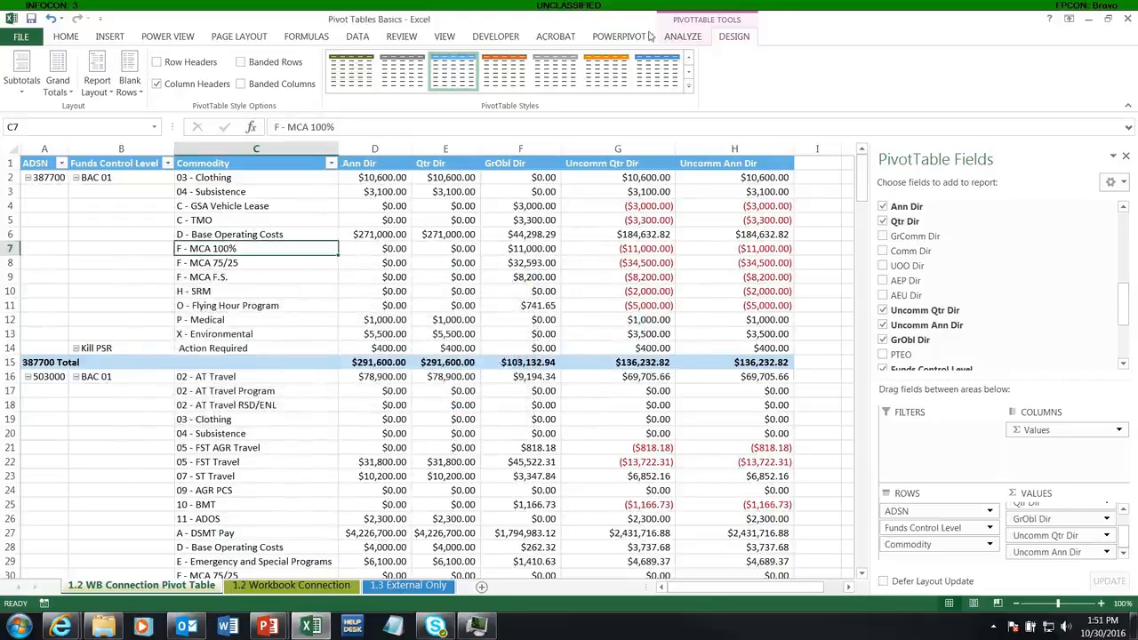
left_click(682, 35)
left_click(635, 82)
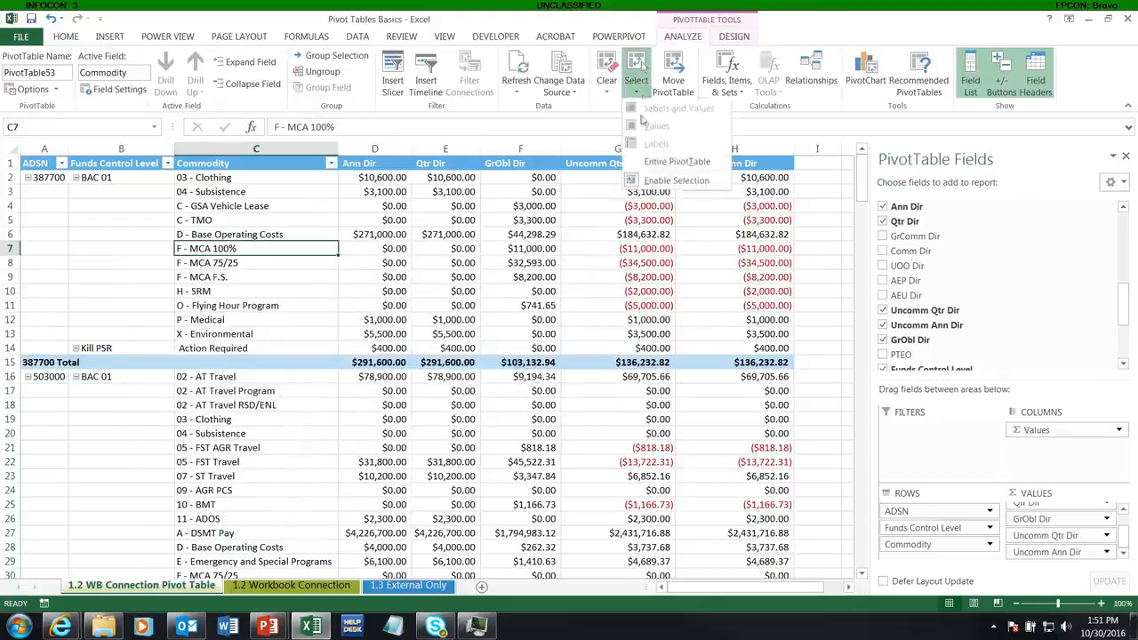
left_click(676, 162)
right_click(500, 203)
left_click(537, 228)
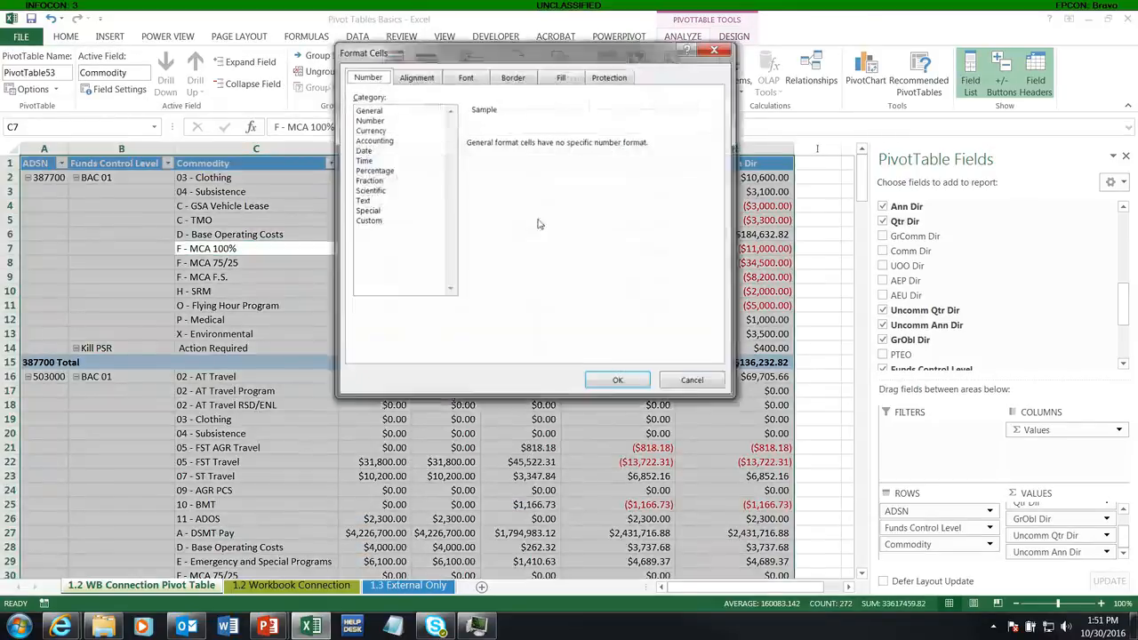
left_click(513, 77)
left_click(565, 125)
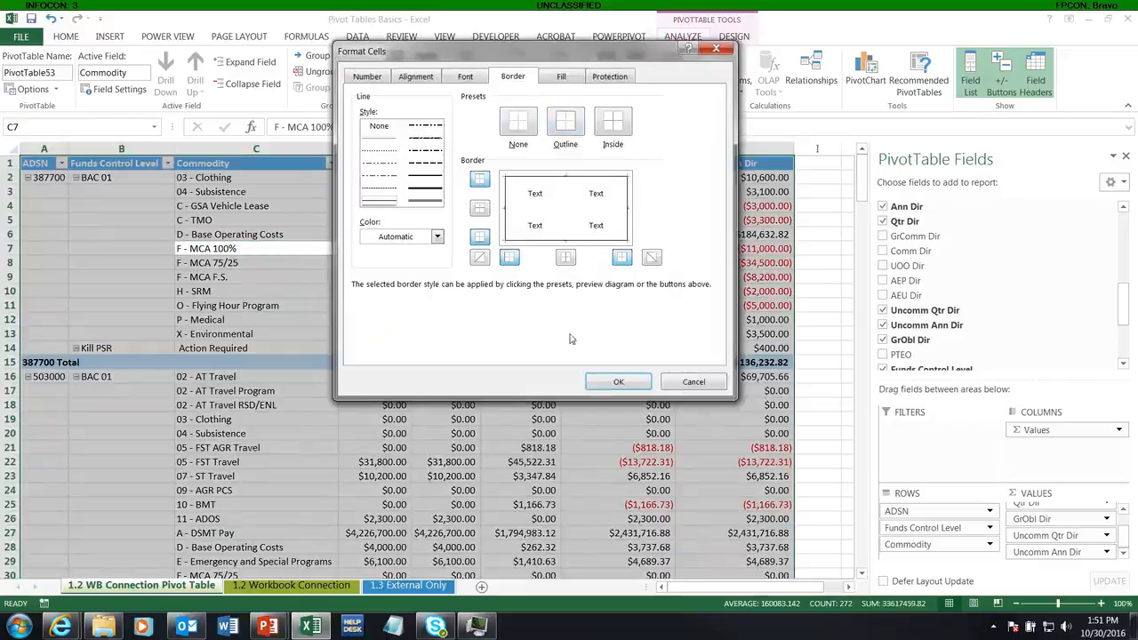
left_click(615, 383)
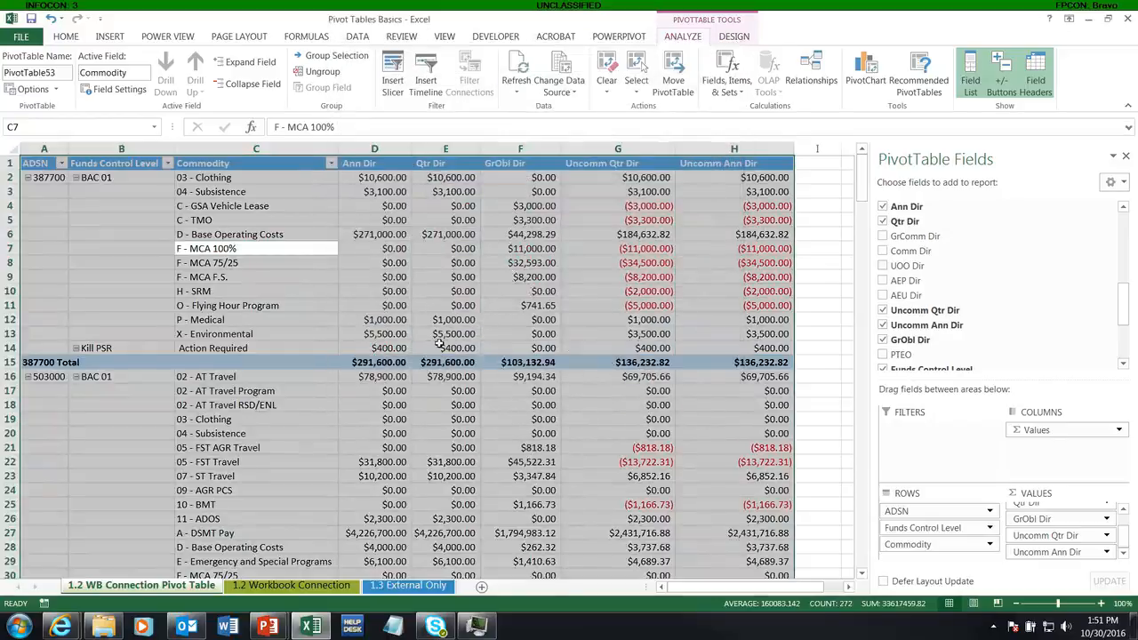
Step: Turn on the subtotal for the Funds Control Level field
left_click(262, 308)
scroll(262, 315, "down", 6)
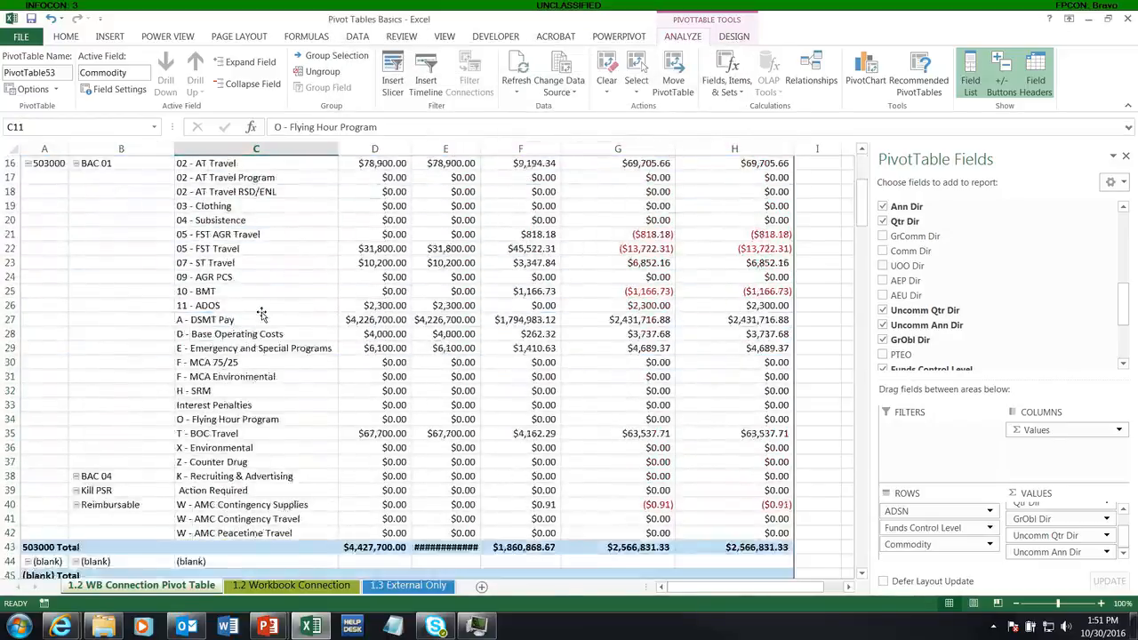
scroll(145, 232, "up", 6)
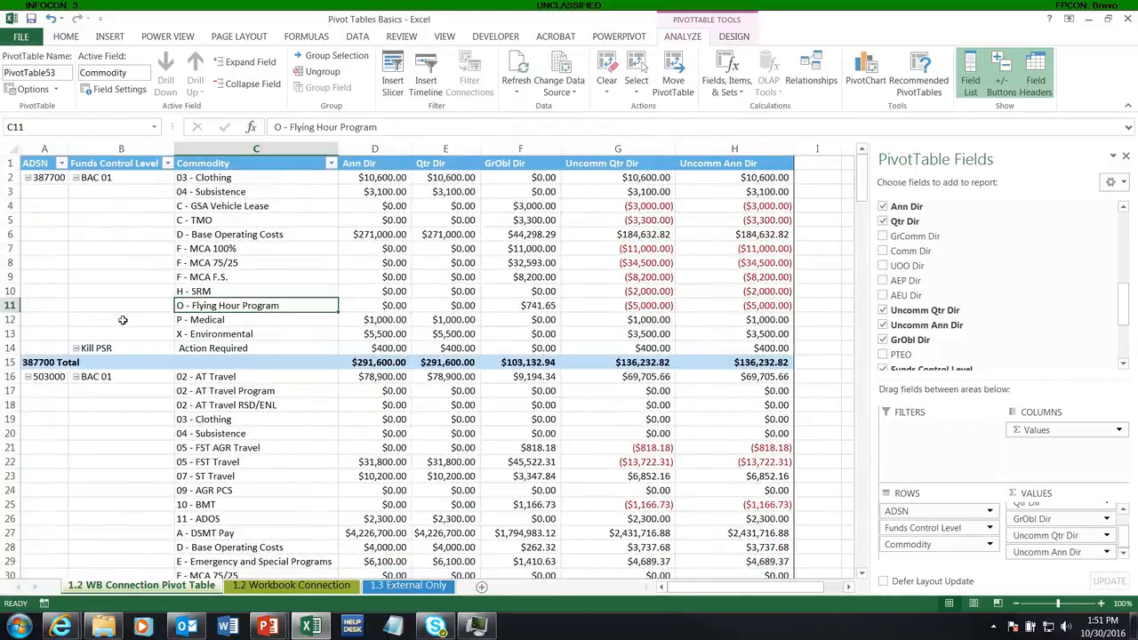
right_click(96, 182)
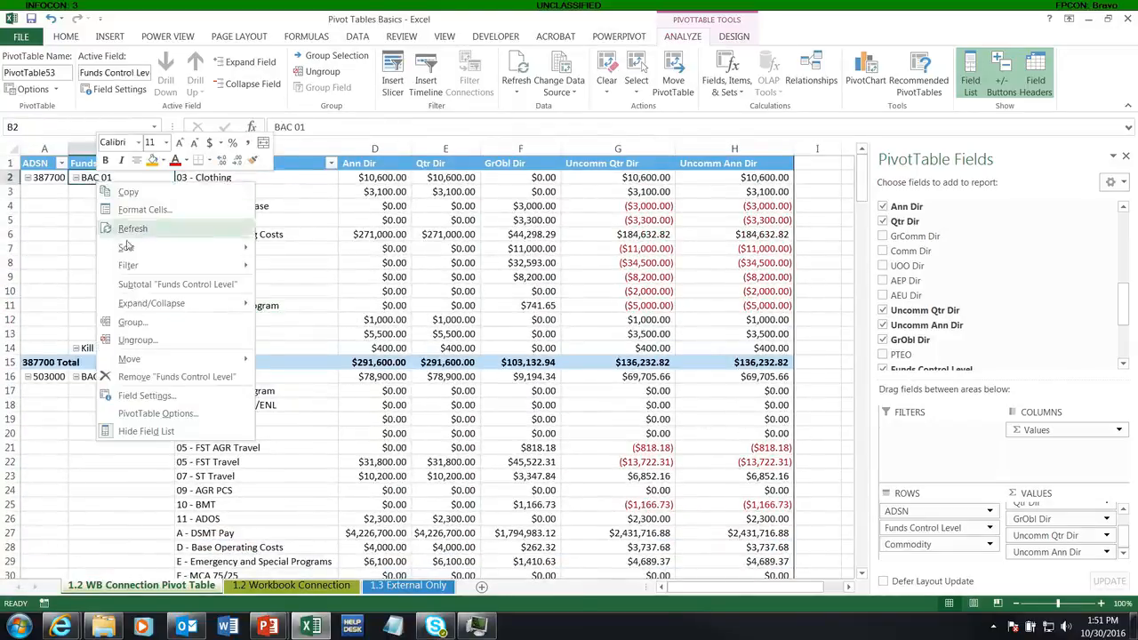
left_click(147, 284)
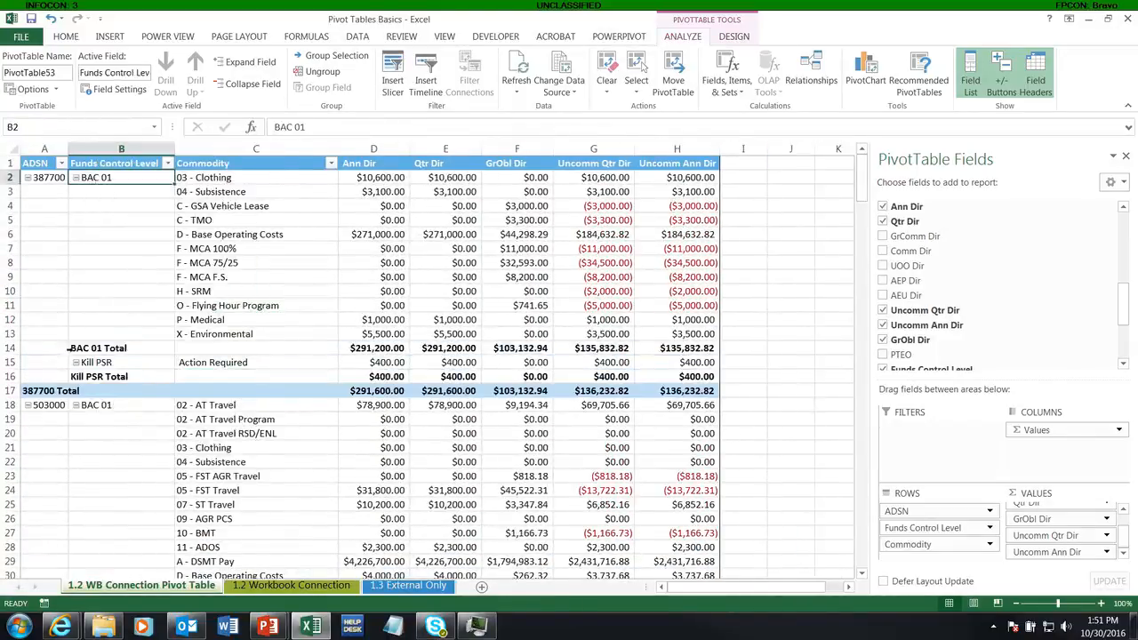
Step: Select all Funds Control Level subtotal rows and give them a gray background fill
left_click(73, 348)
right_click(75, 349)
left_click(118, 376)
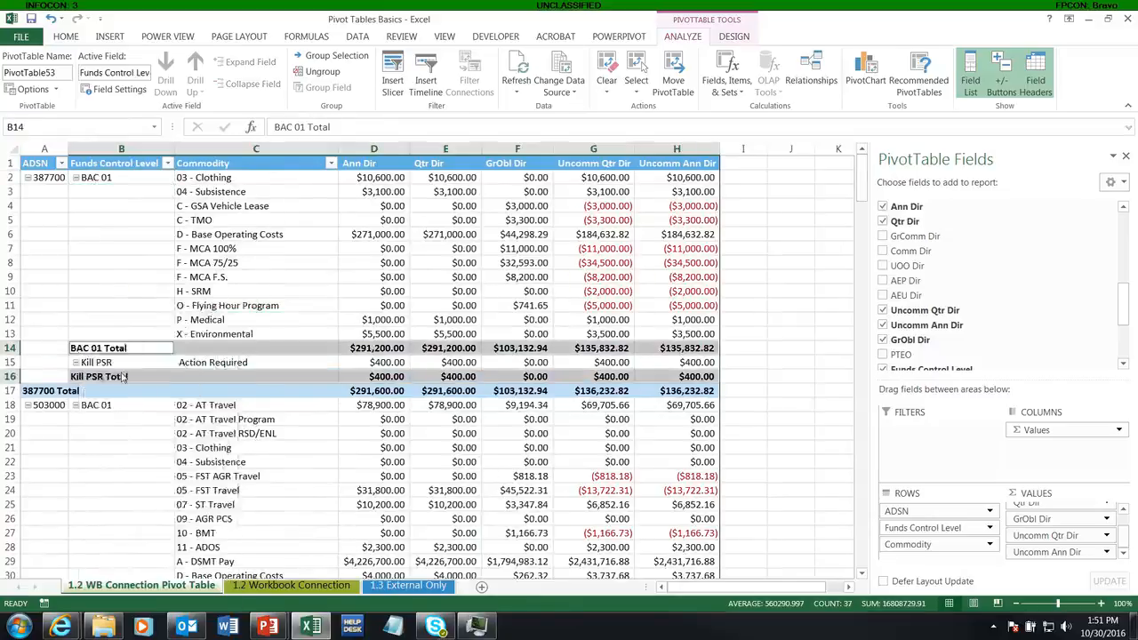
left_click(229, 267)
left_click(281, 527)
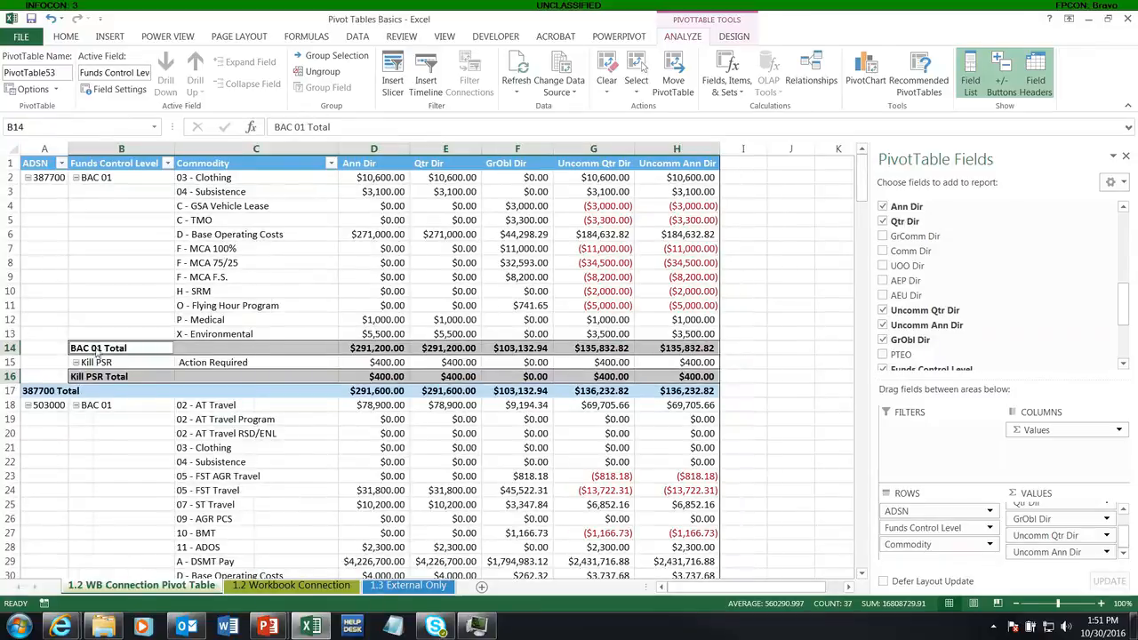
right_click(95, 345)
left_click(147, 376)
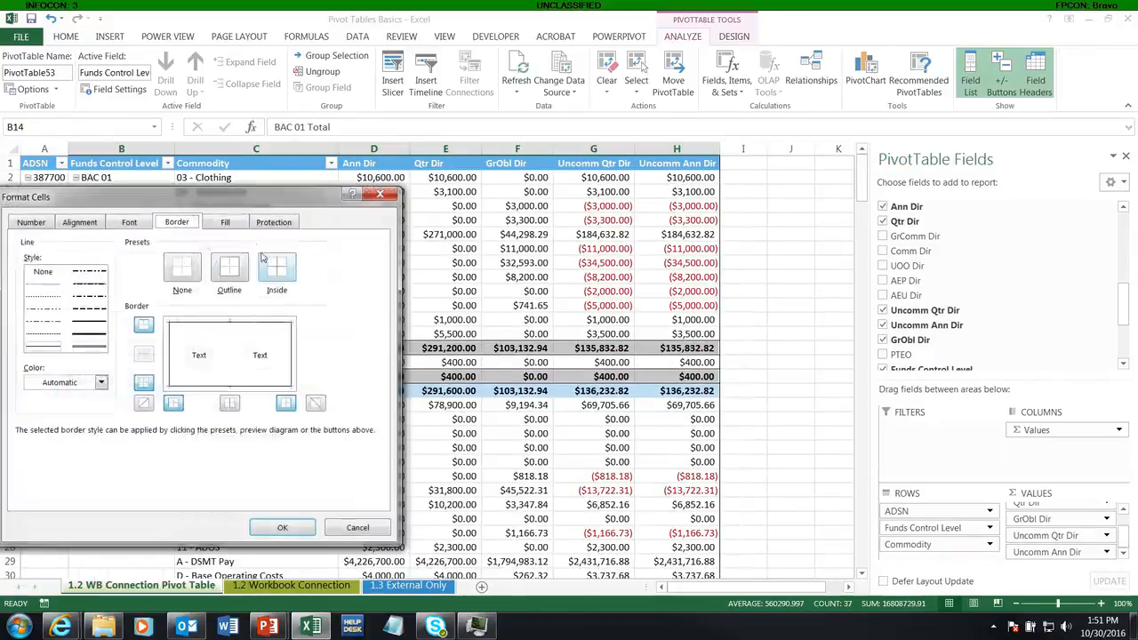
left_click(225, 221)
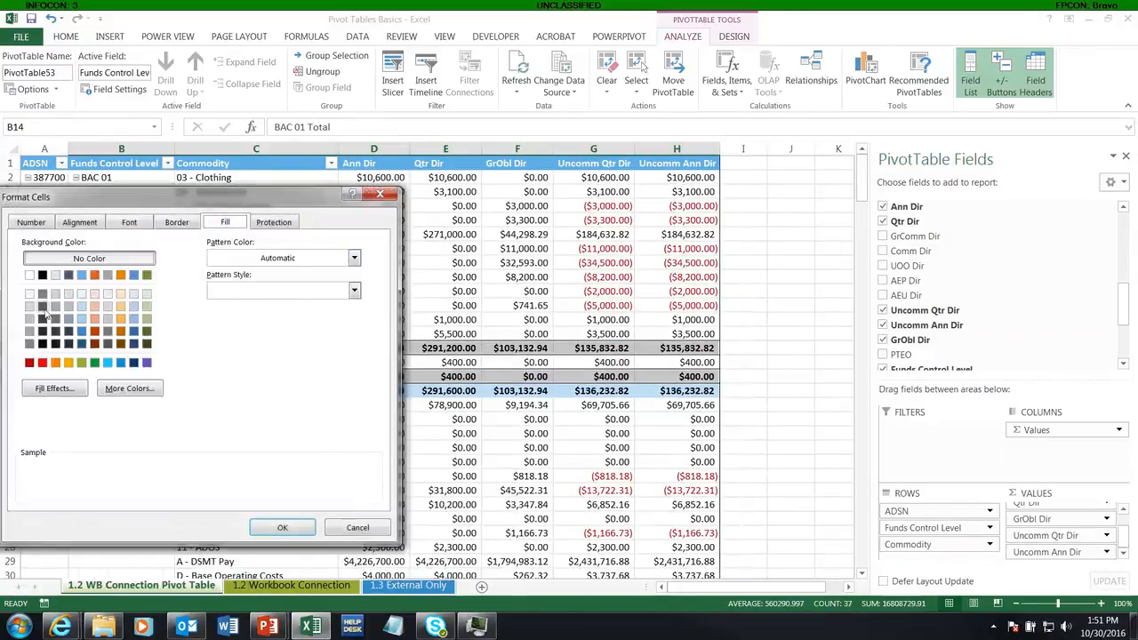
left_click(42, 306)
left_click(265, 531)
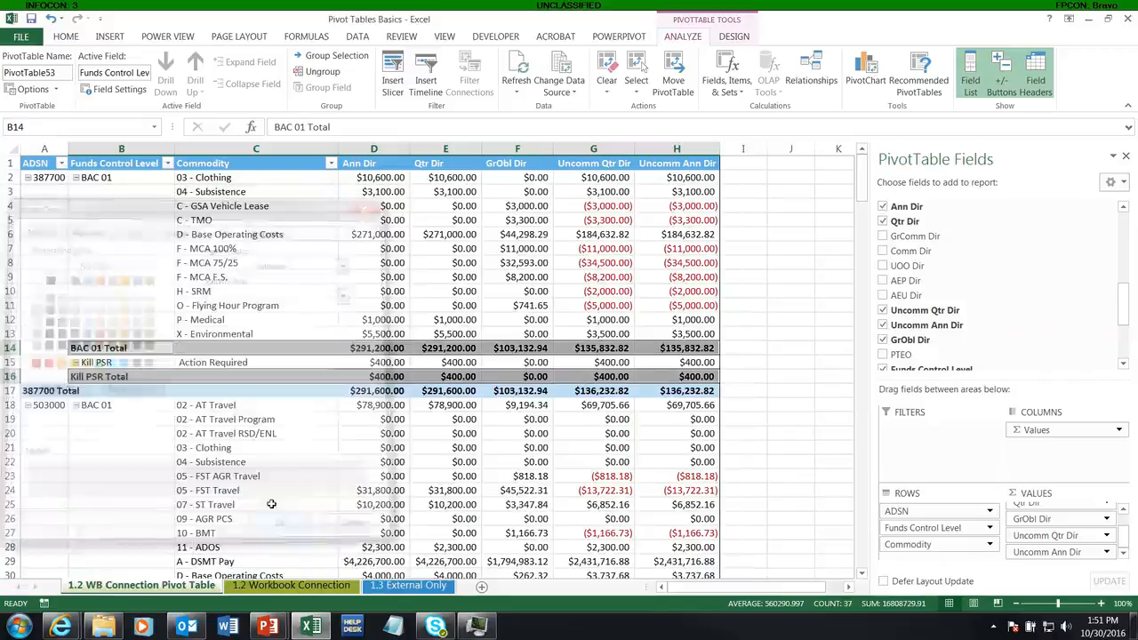
left_click(259, 320)
left_click(64, 238)
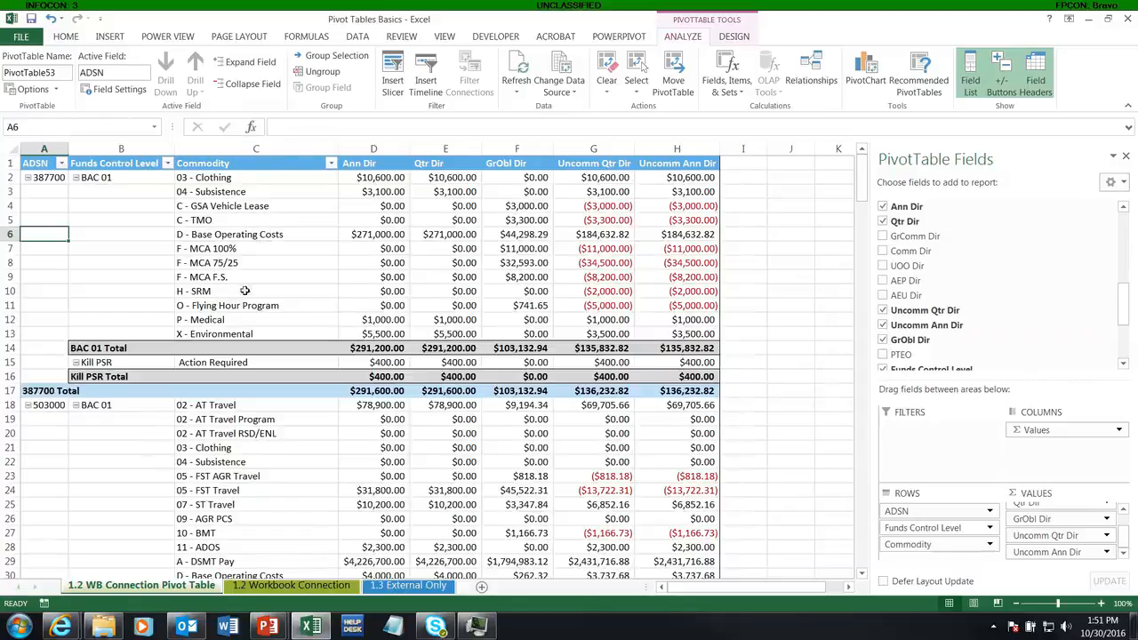
Step: Turn off the worksheet gridlines
scroll(350, 331, "down", 1)
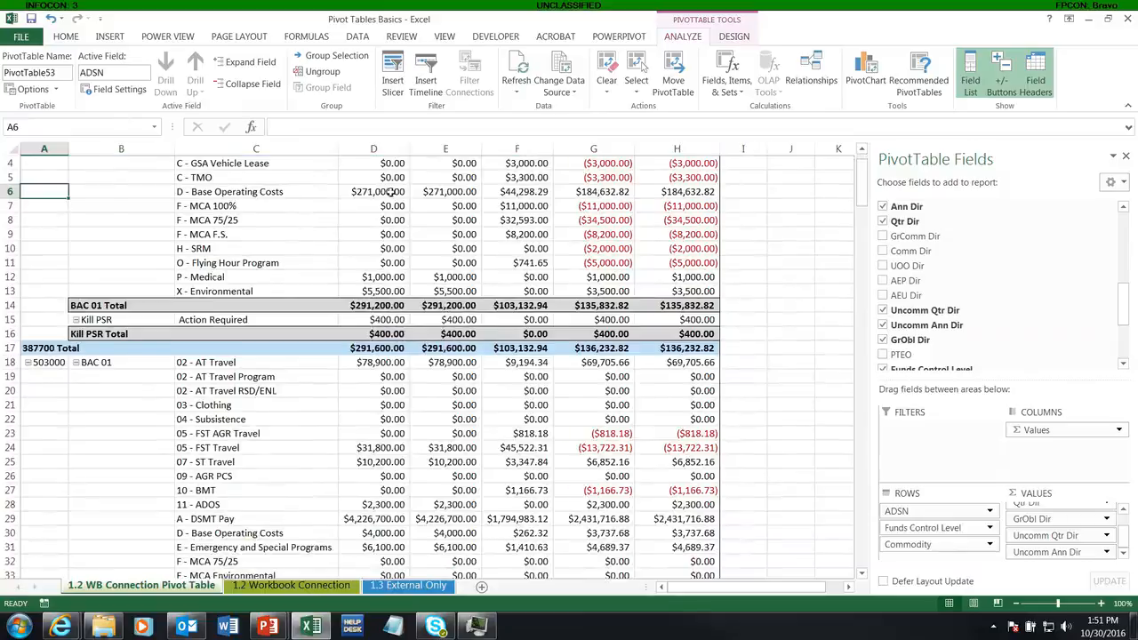
scroll(391, 191, "up", 1)
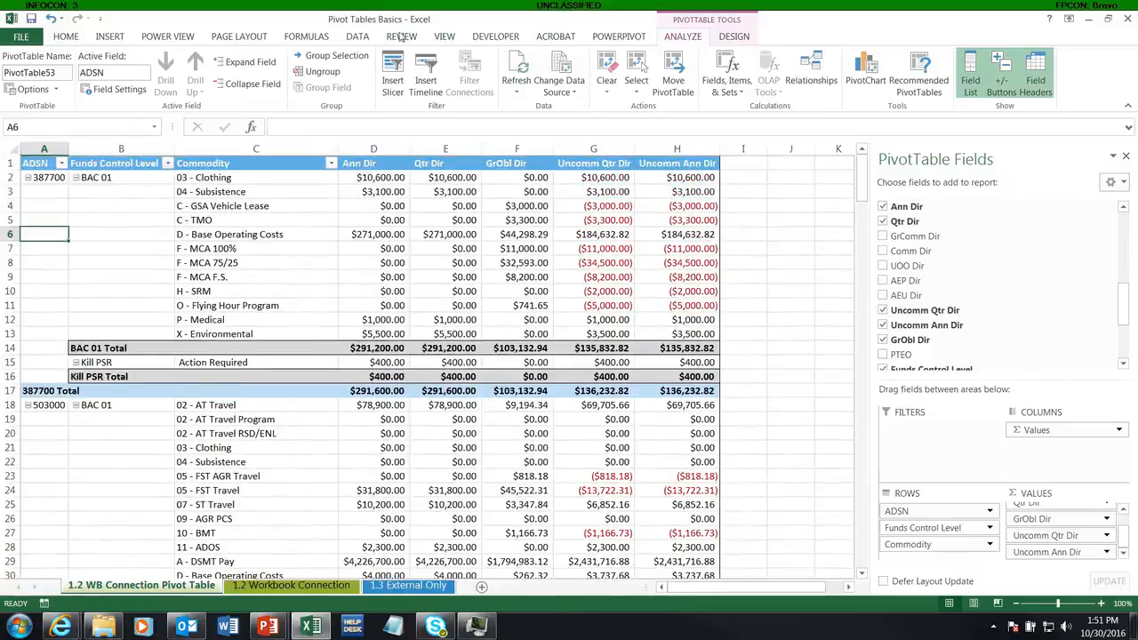
left_click(441, 38)
left_click(168, 89)
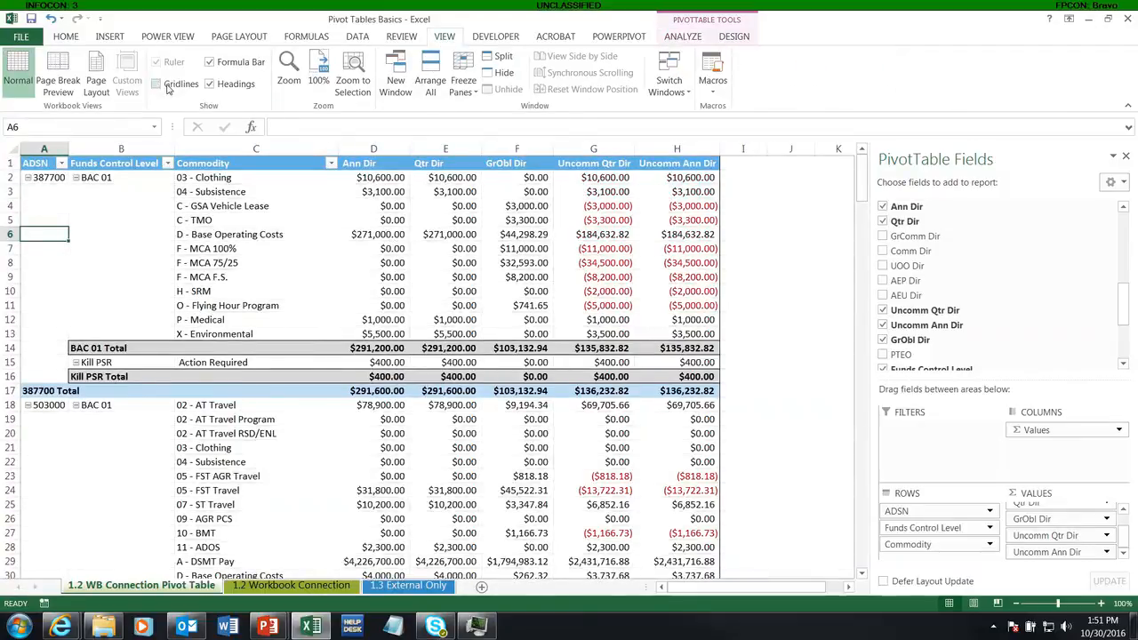
Step: Preview banded rows and banded columns on the PivotTable and switch both off again
left_click(734, 37)
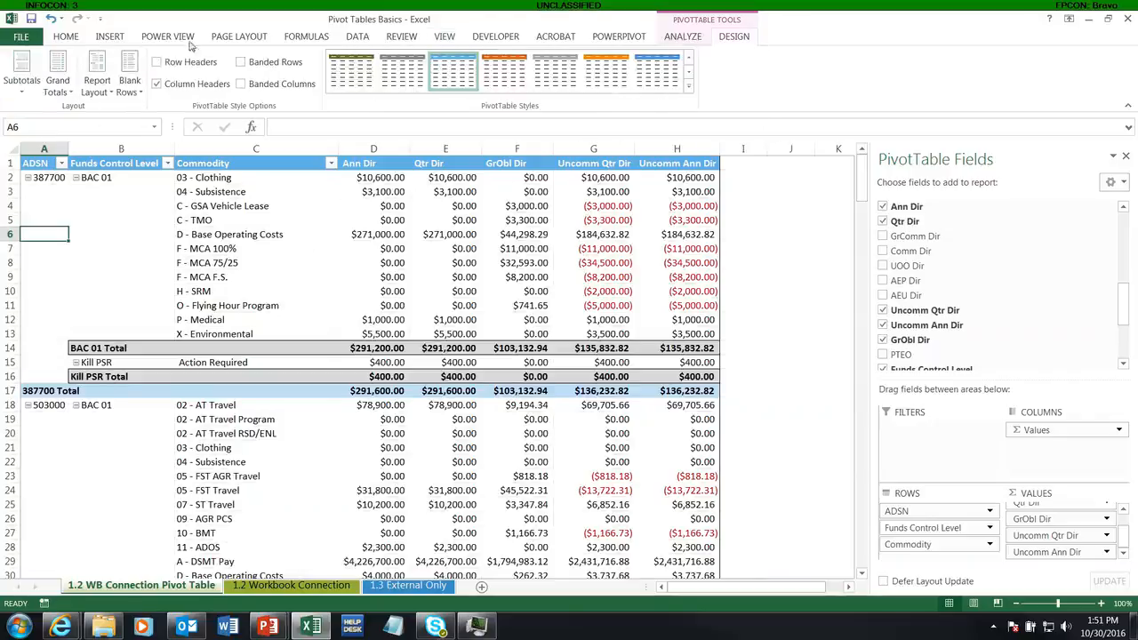
left_click(241, 63)
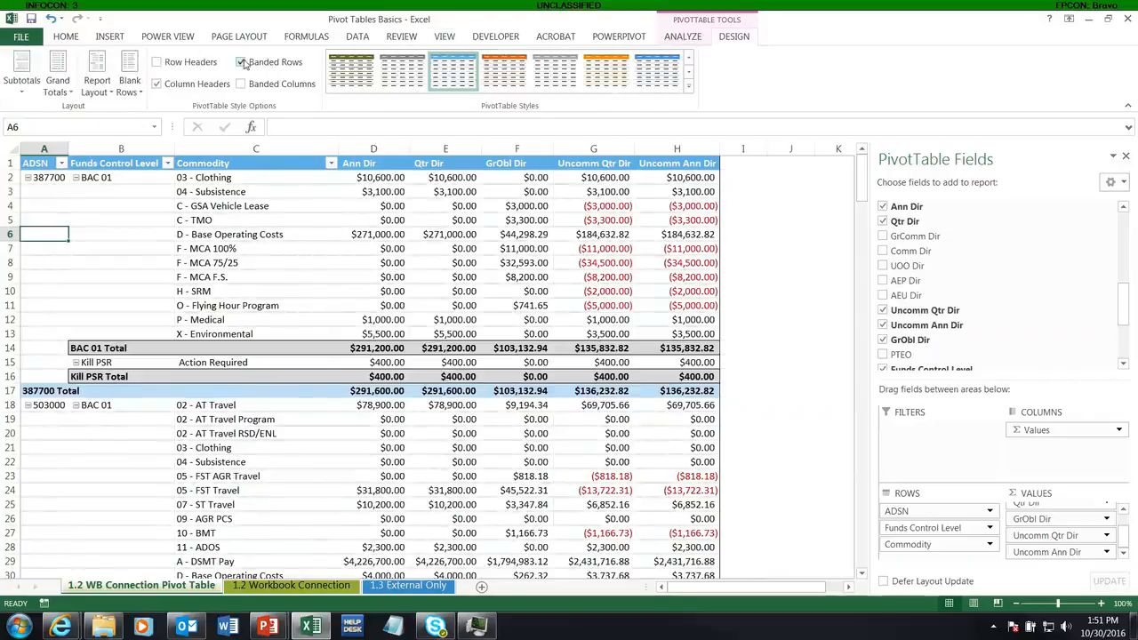
left_click(240, 62)
left_click(240, 83)
left_click(240, 84)
left_click(241, 62)
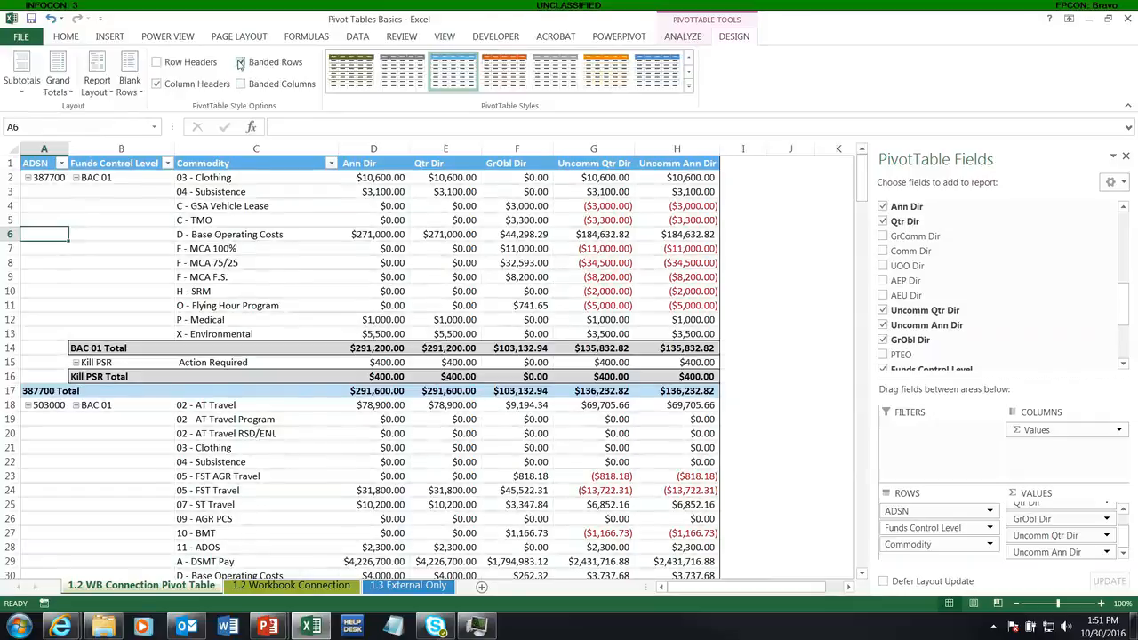
left_click(241, 63)
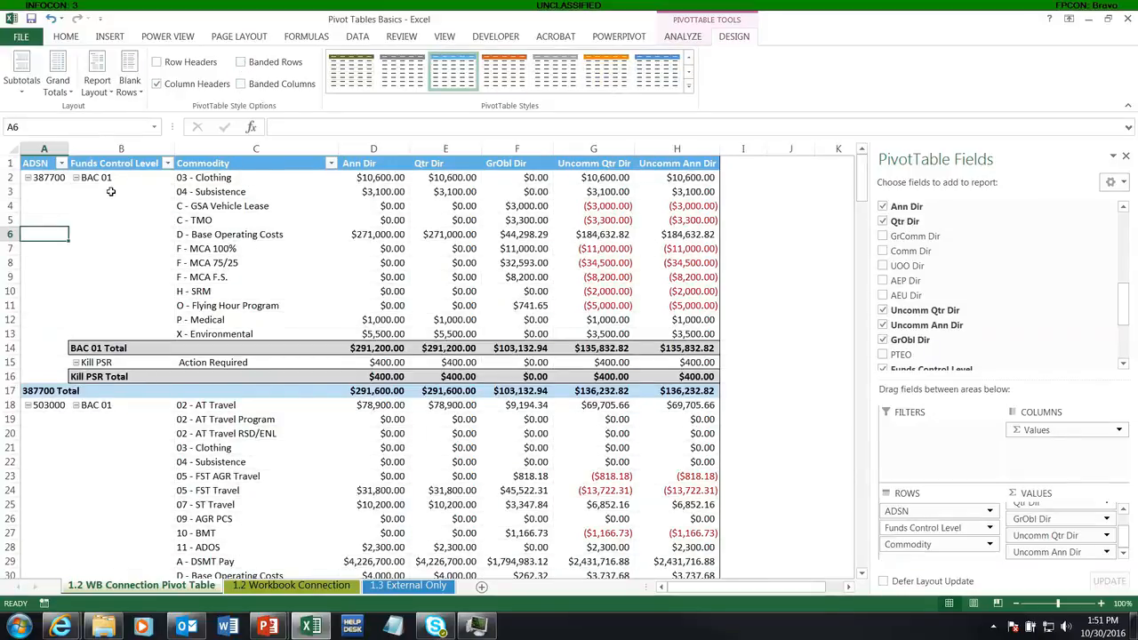
scroll(604, 320, "down", 9)
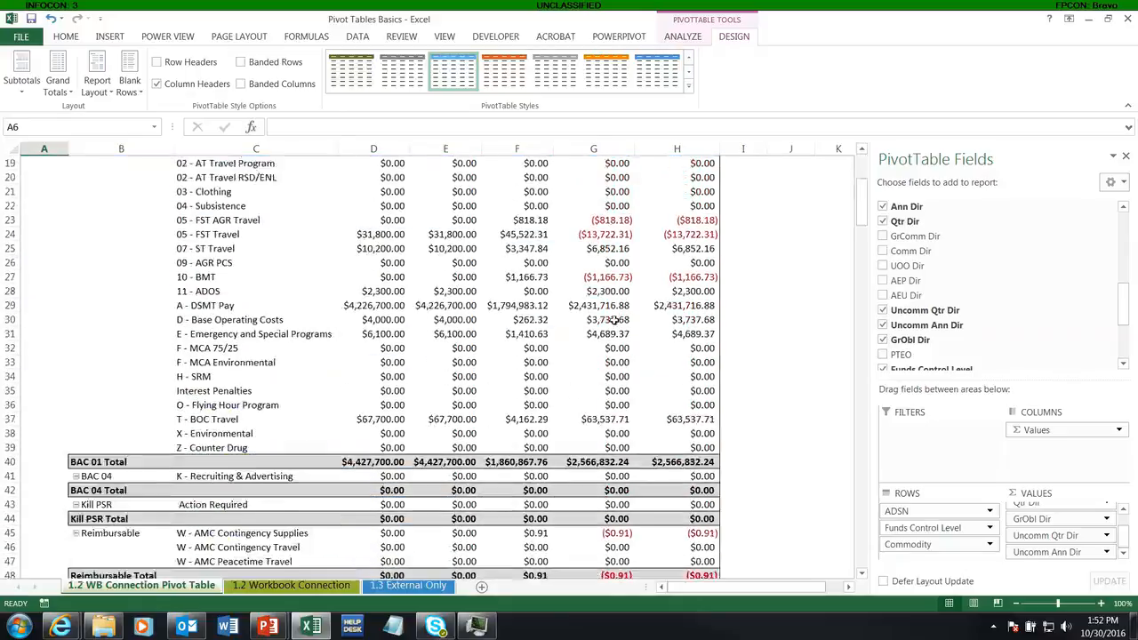
scroll(613, 320, "up", 9)
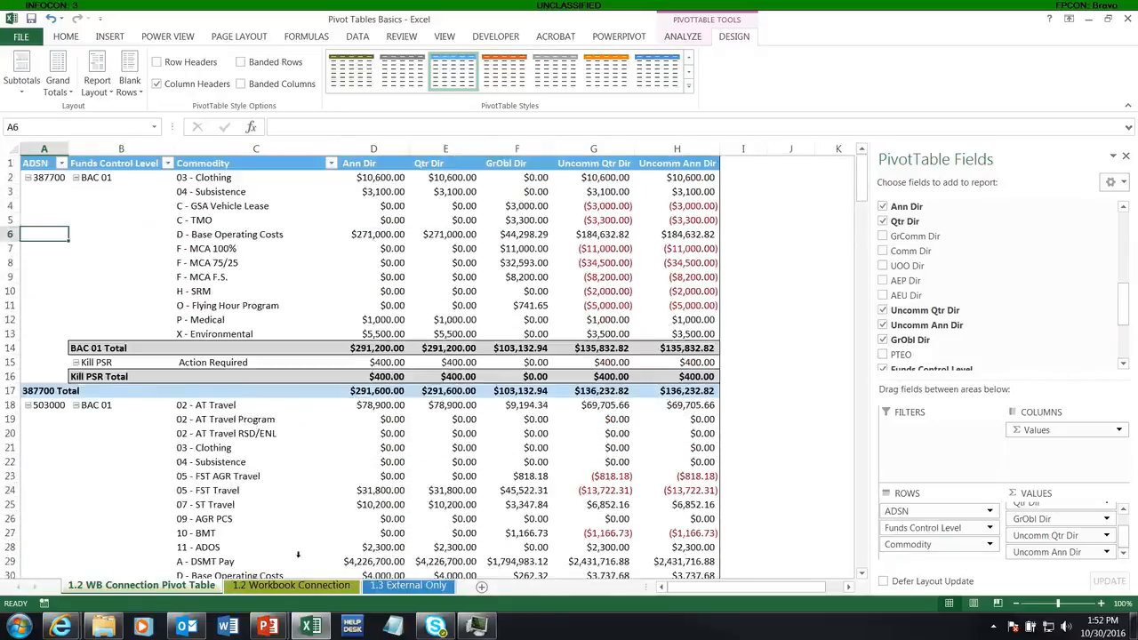
Step: Examine the imported table's columns on the 1.2 Workbook Connection sheet and compare them with the PivotTable
left_click(277, 591)
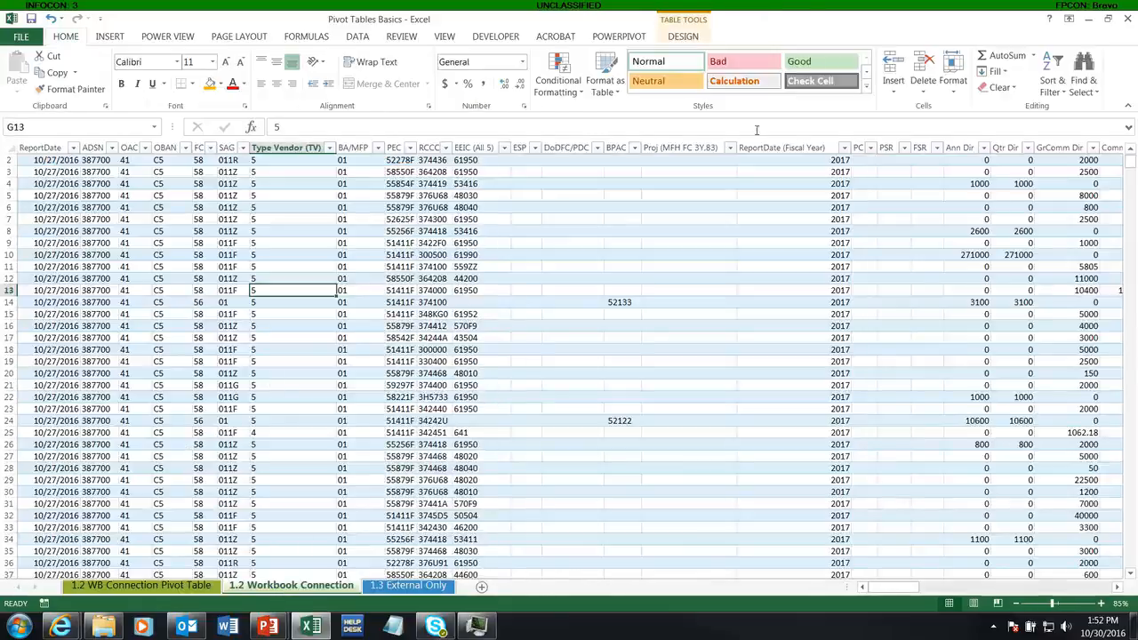
left_click(658, 301)
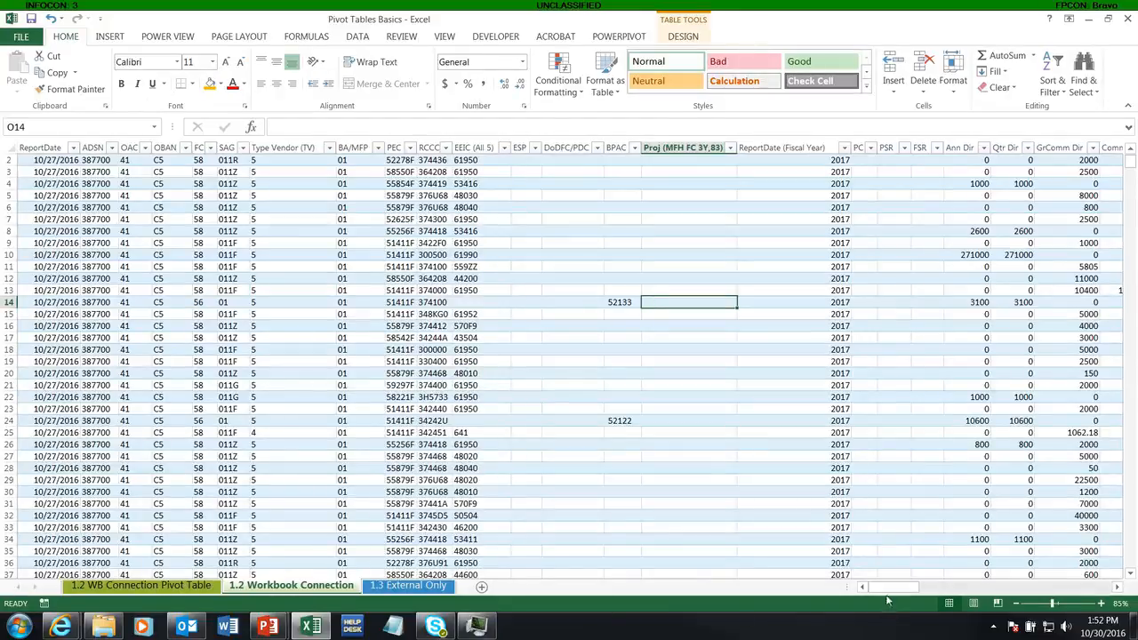
left_click_drag(889, 588, 1031, 587)
left_click(871, 353)
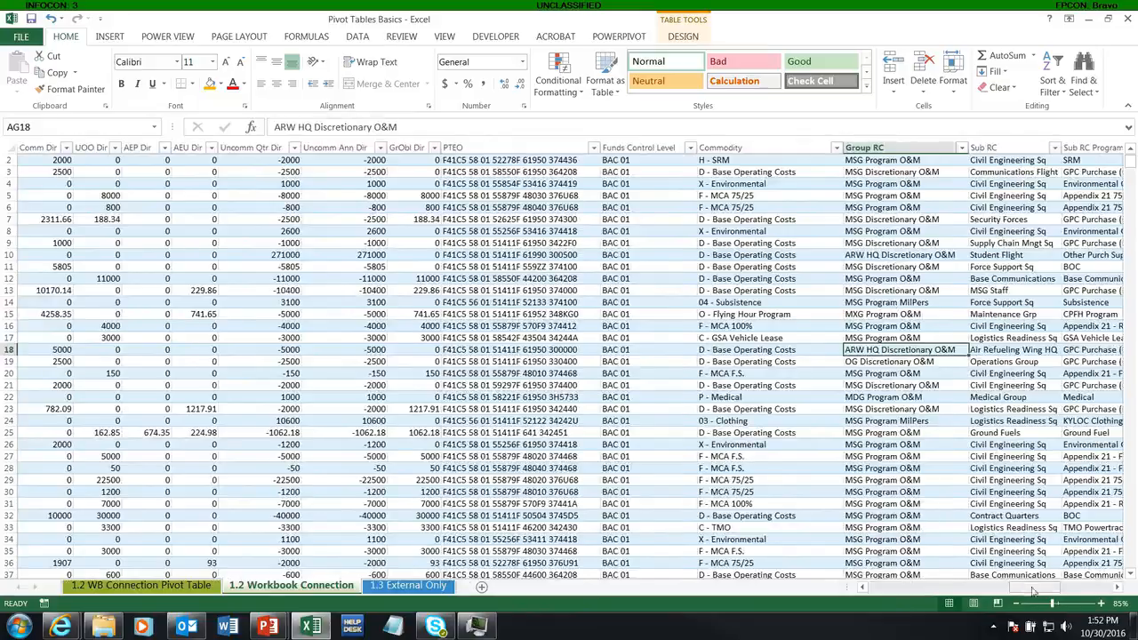
left_click_drag(1014, 587, 869, 587)
left_click(155, 587)
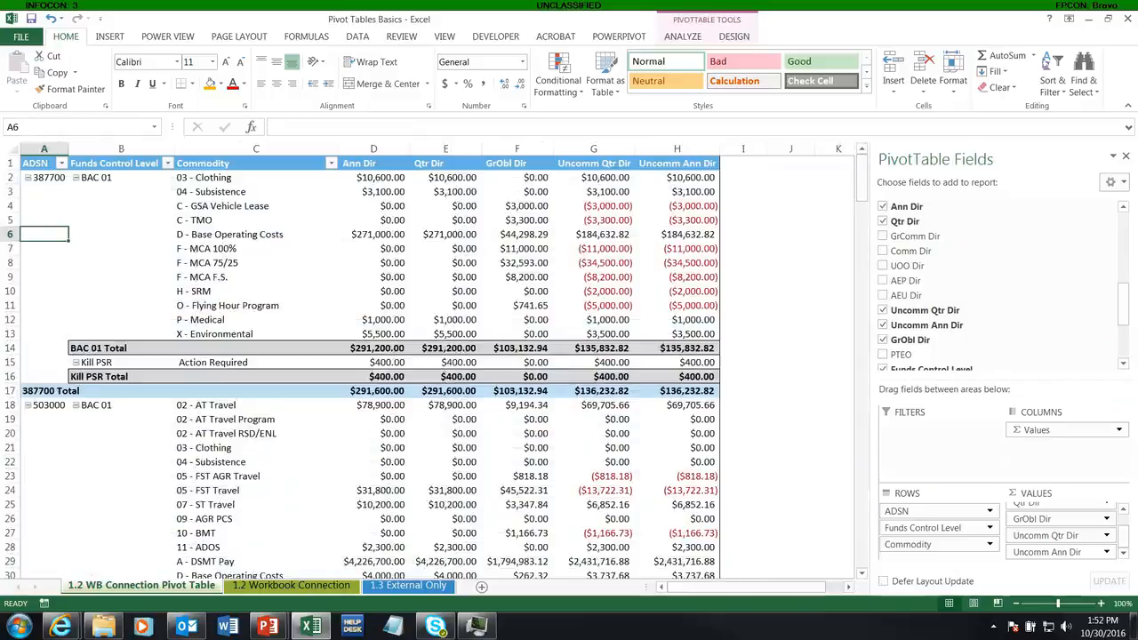
left_click(375, 305)
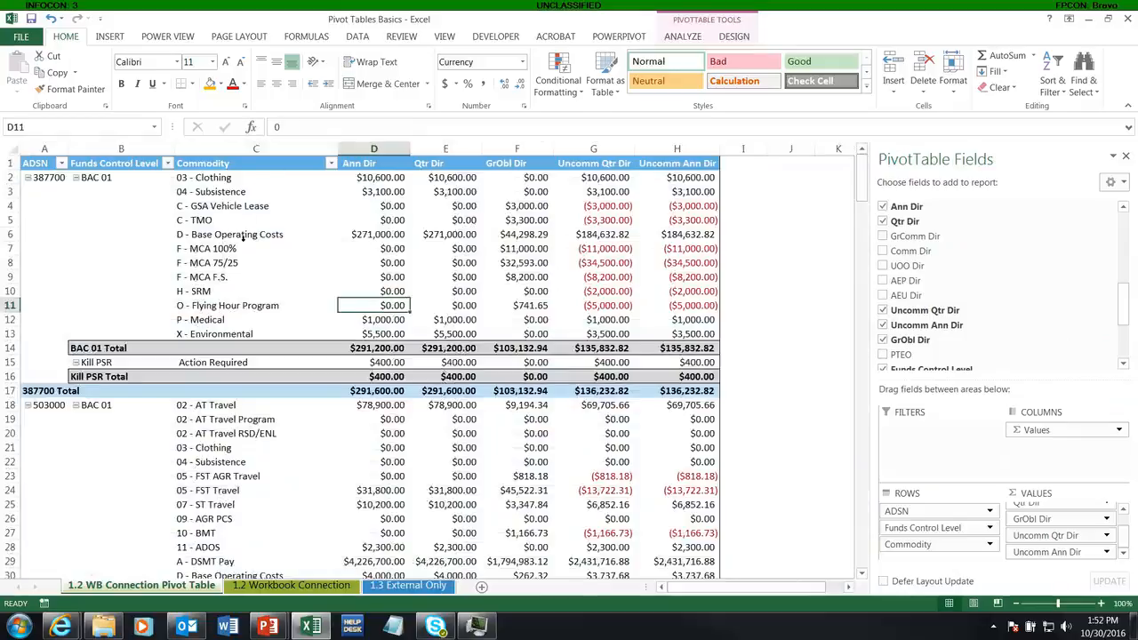
left_click(291, 585)
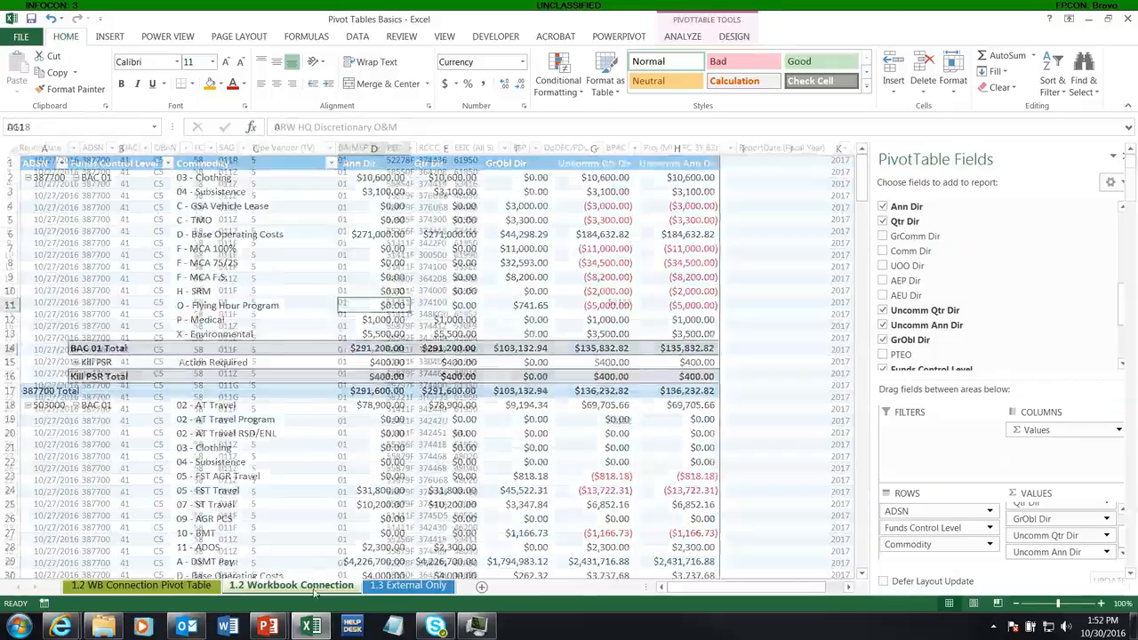
scroll(787, 507, "up", 1)
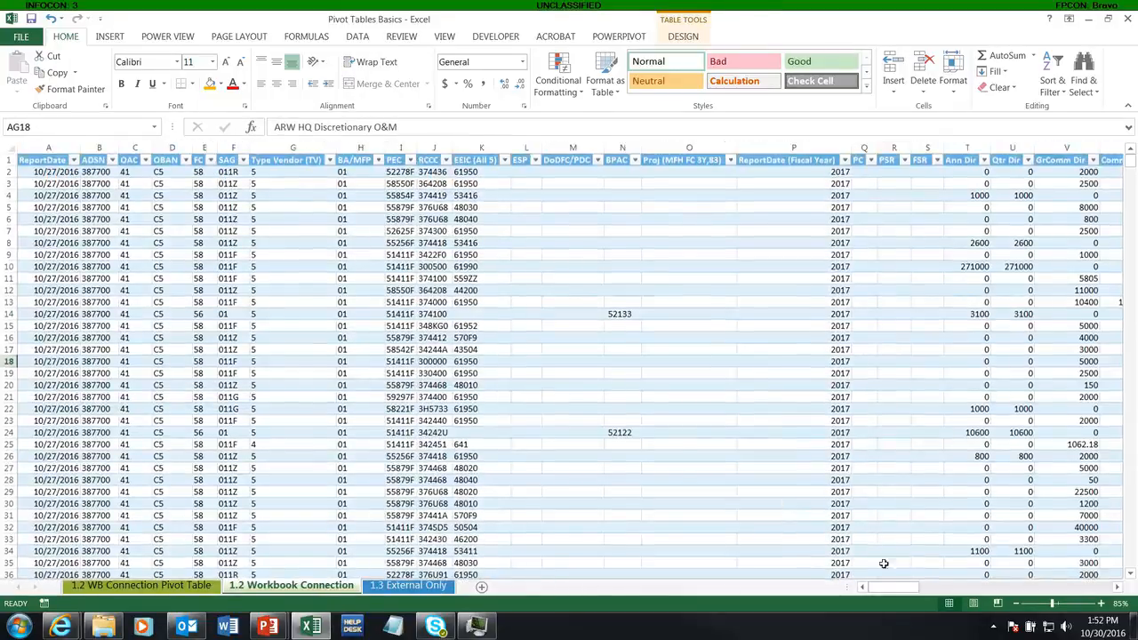
left_click_drag(893, 587, 1063, 586)
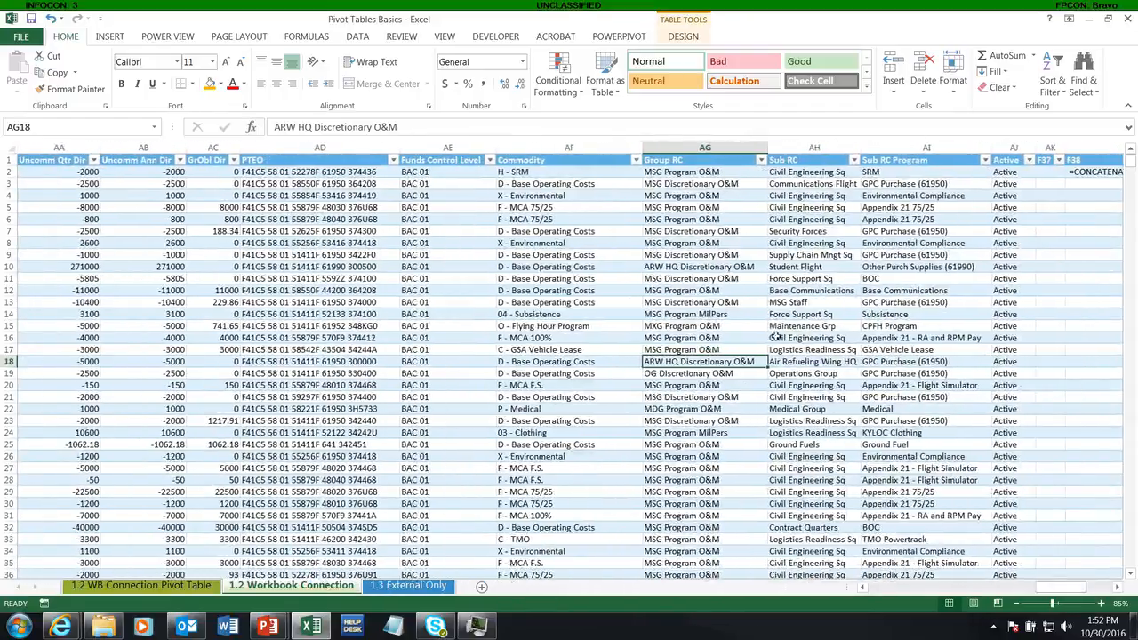
left_click(522, 172)
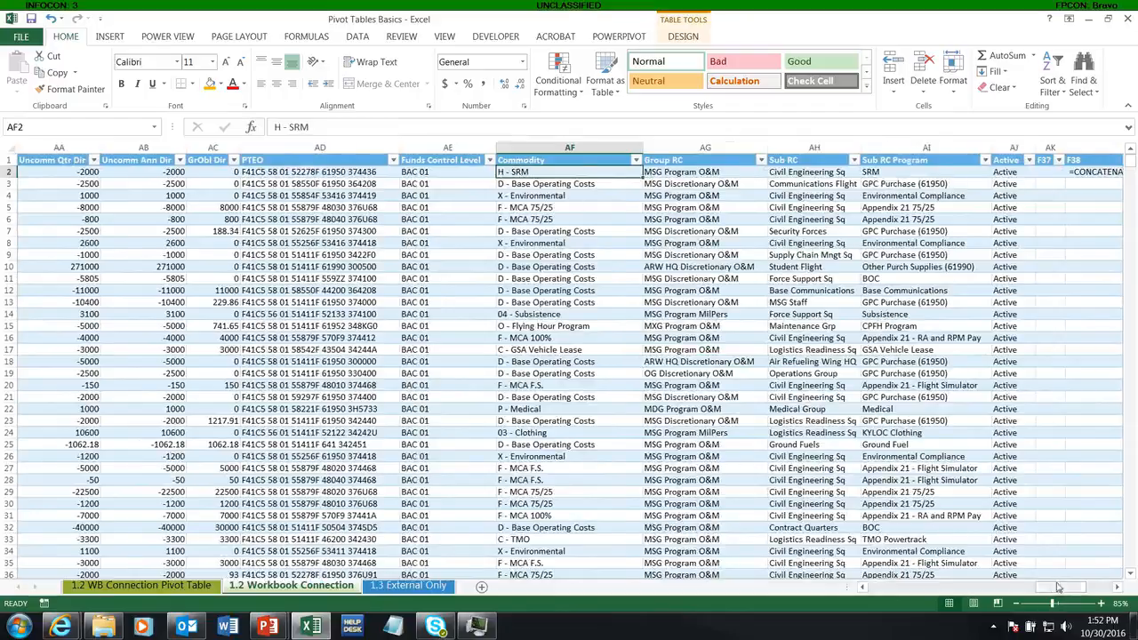
left_click_drag(1060, 587, 1039, 546)
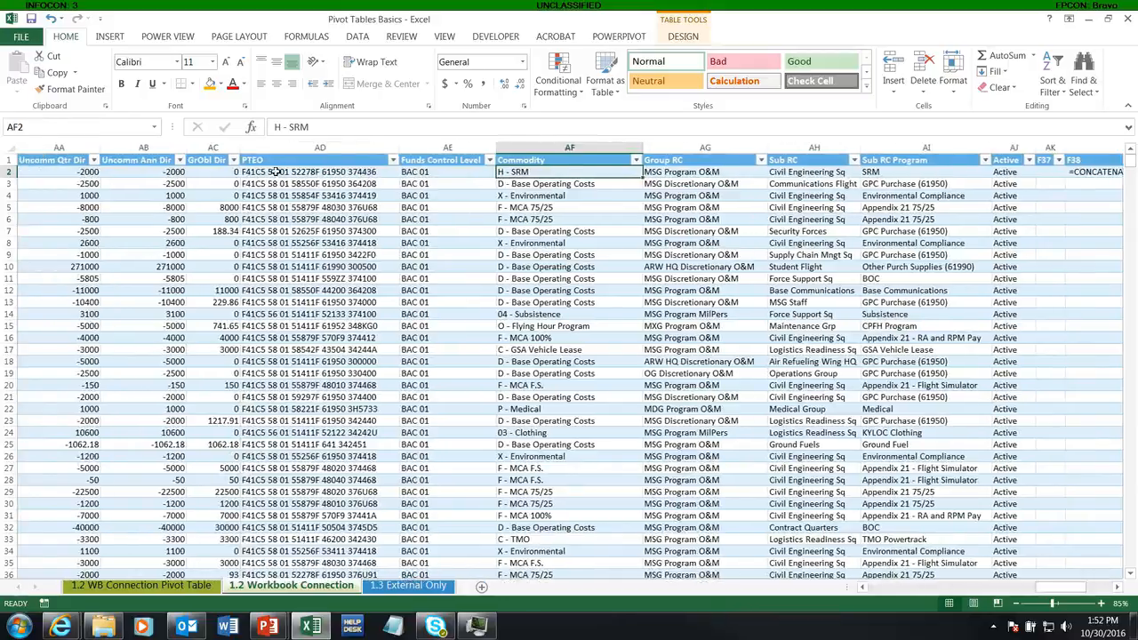
left_click_drag(275, 171, 1016, 552)
scroll(602, 187, "up", 5)
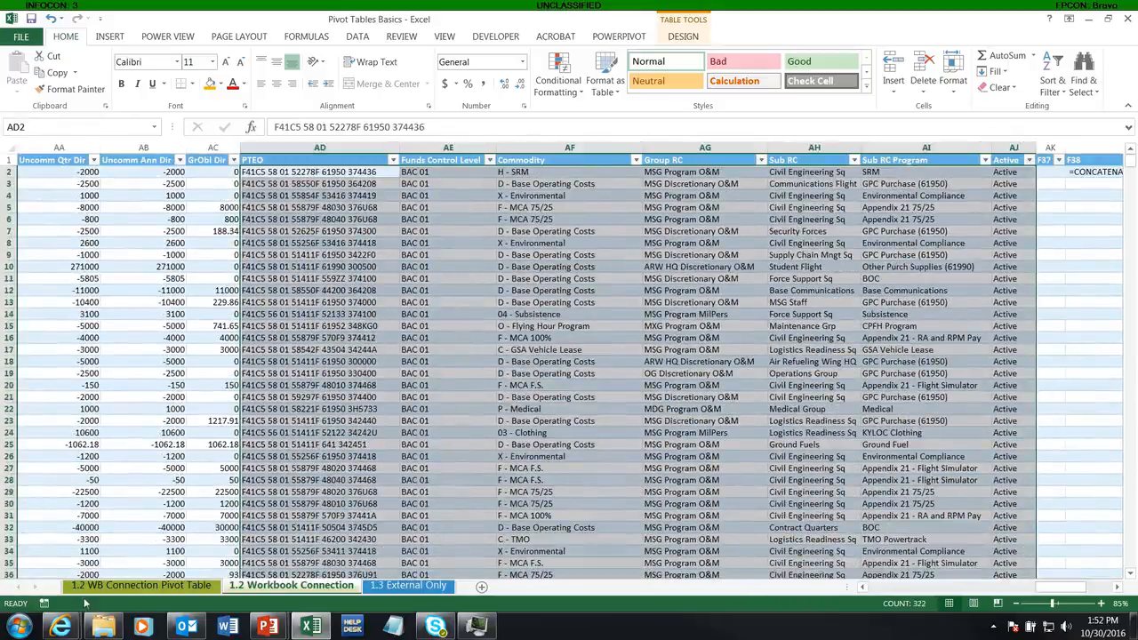
left_click(141, 585)
left_click(304, 587)
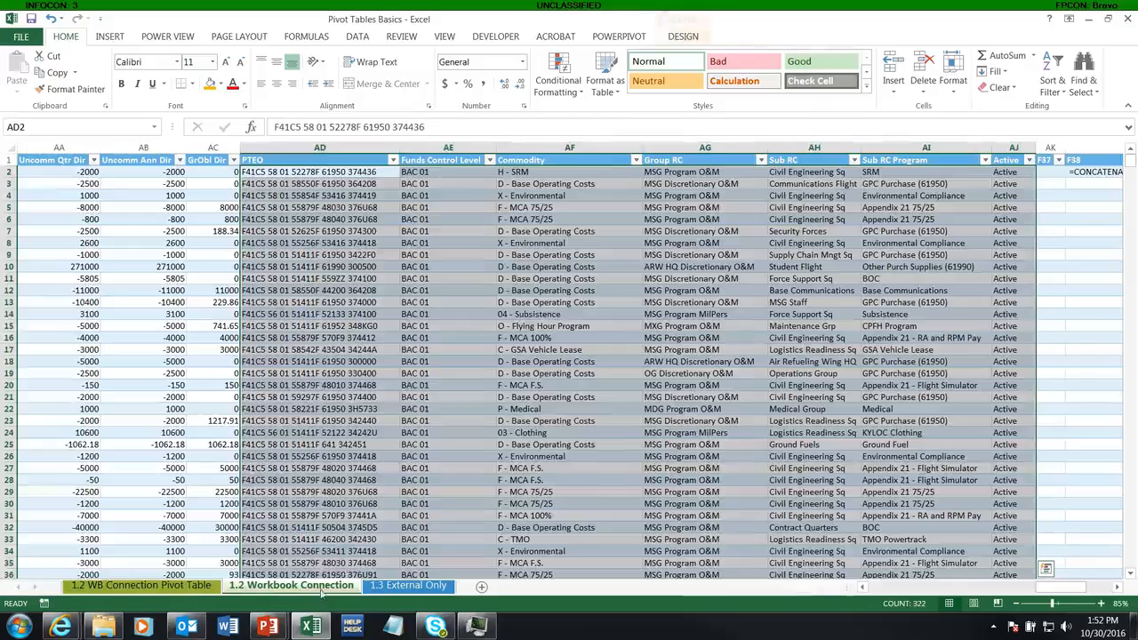
left_click(365, 442)
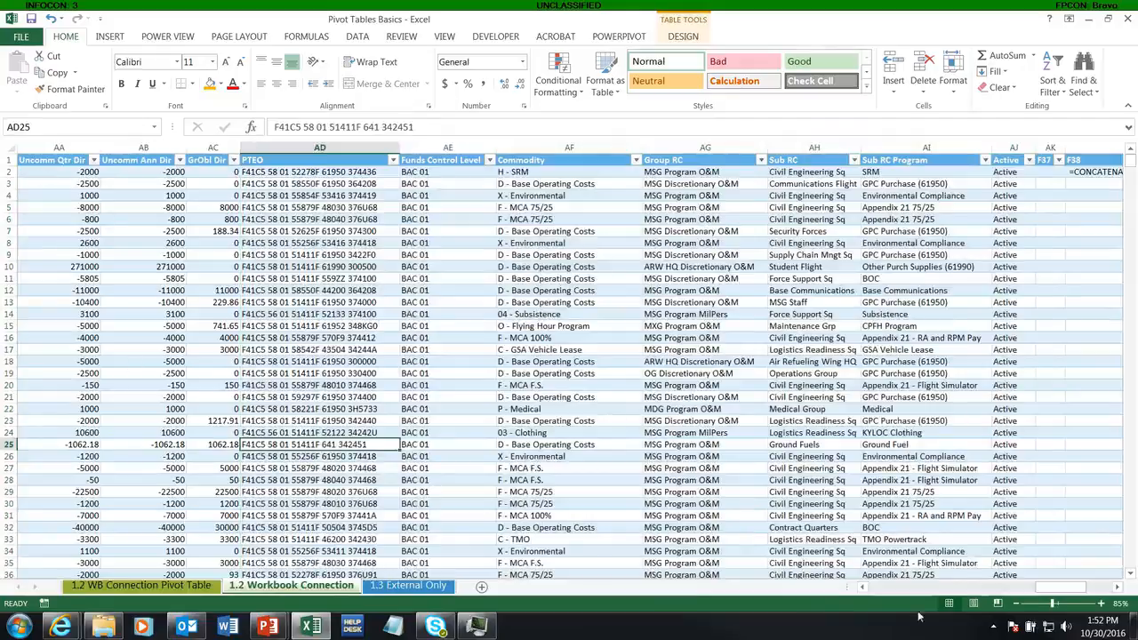
left_click_drag(1058, 587, 894, 586)
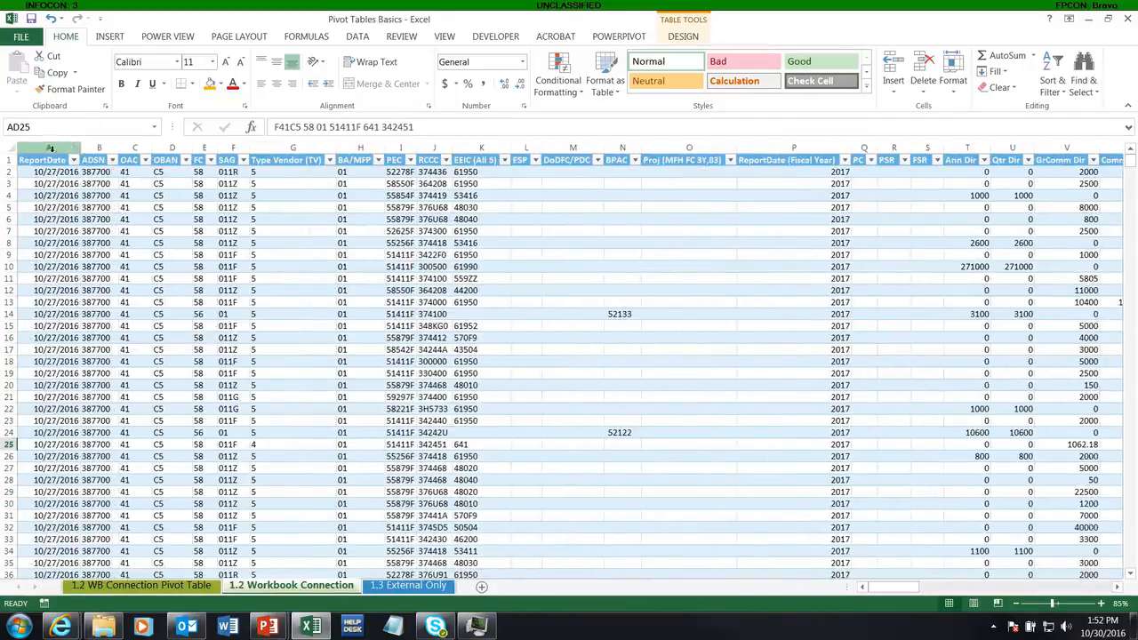
Step: Select all columns of the imported table on the 1.2 Workbook Connection sheet and delete them
left_click(50, 148)
key("ctrl+shift+Right")
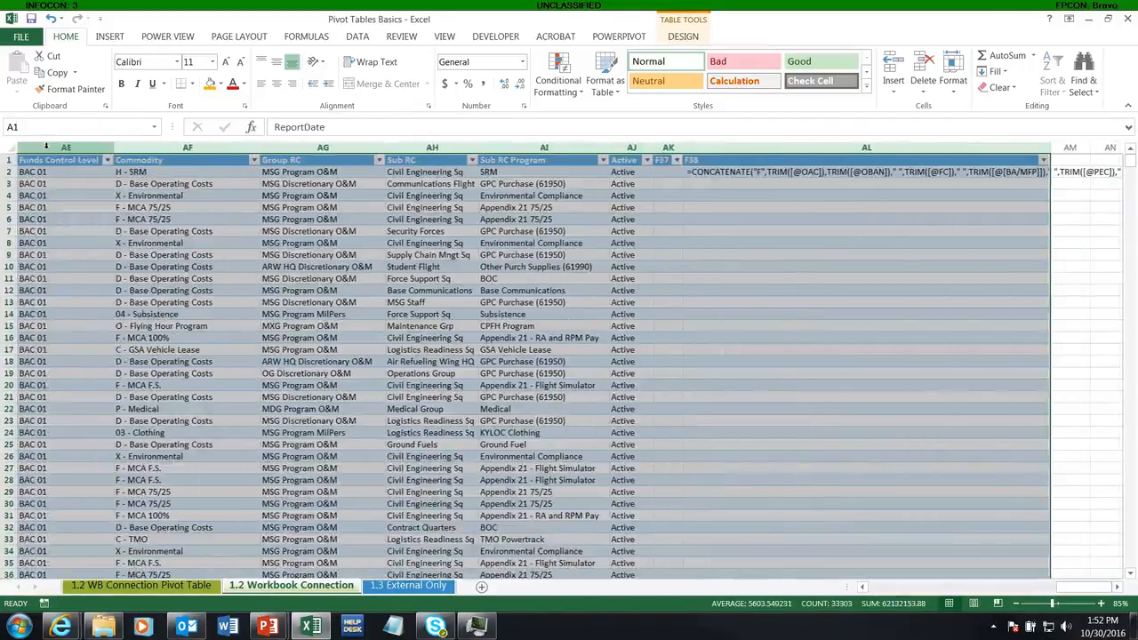
right_click(49, 148)
left_click(81, 269)
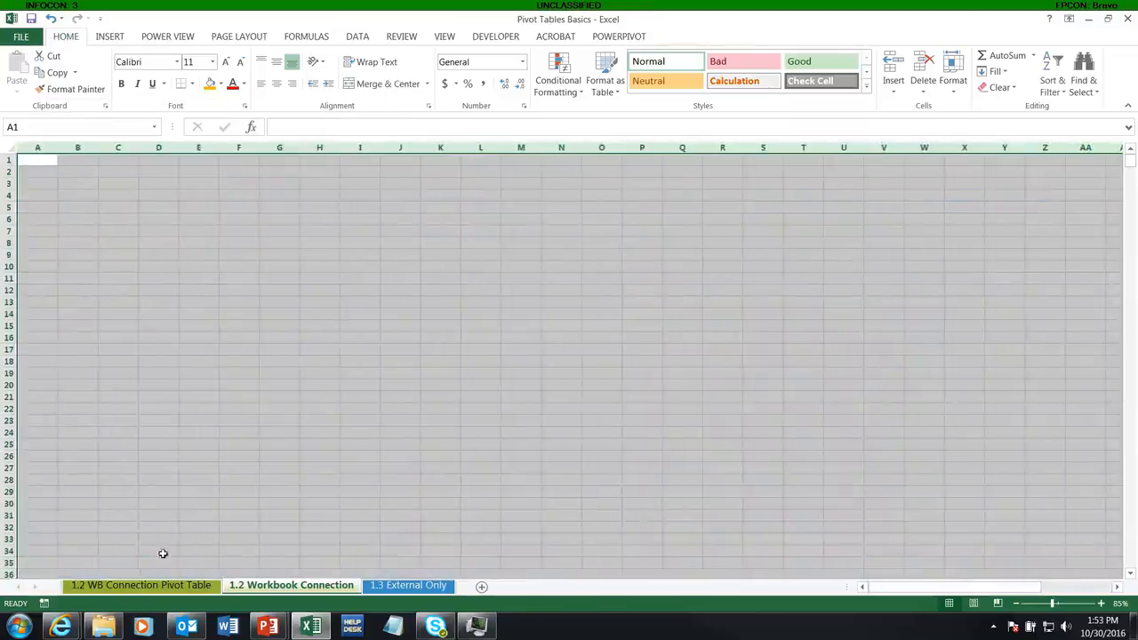
Step: Select columns A through H holding the PivotTable and delete them
left_click(140, 585)
left_click_drag(47, 146, 676, 147)
right_click(675, 147)
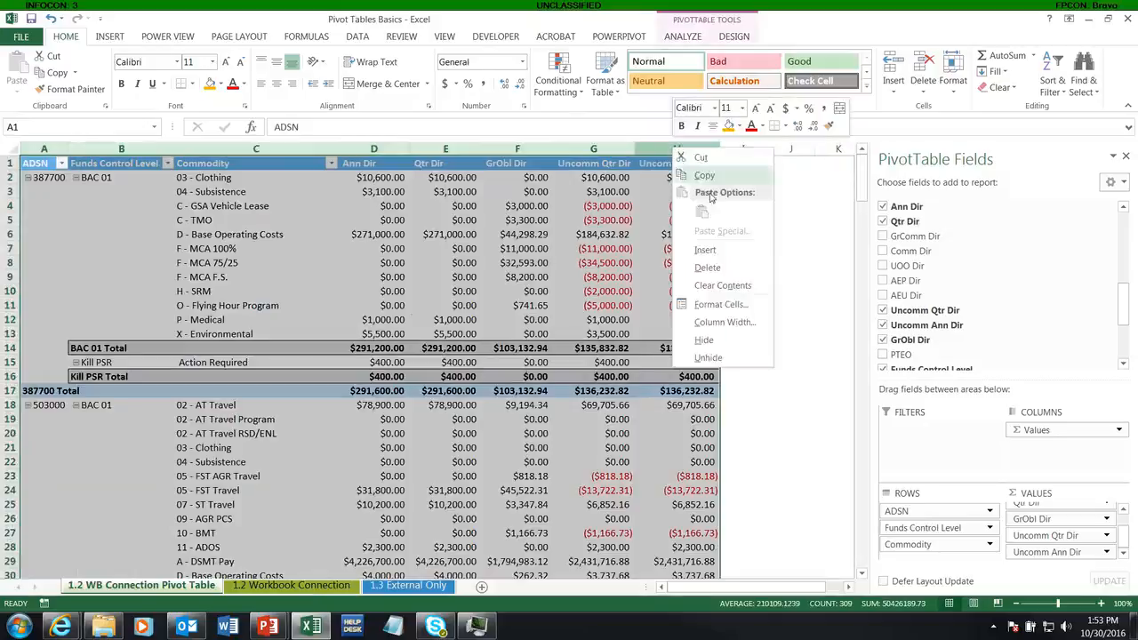
left_click(704, 269)
left_click(42, 166)
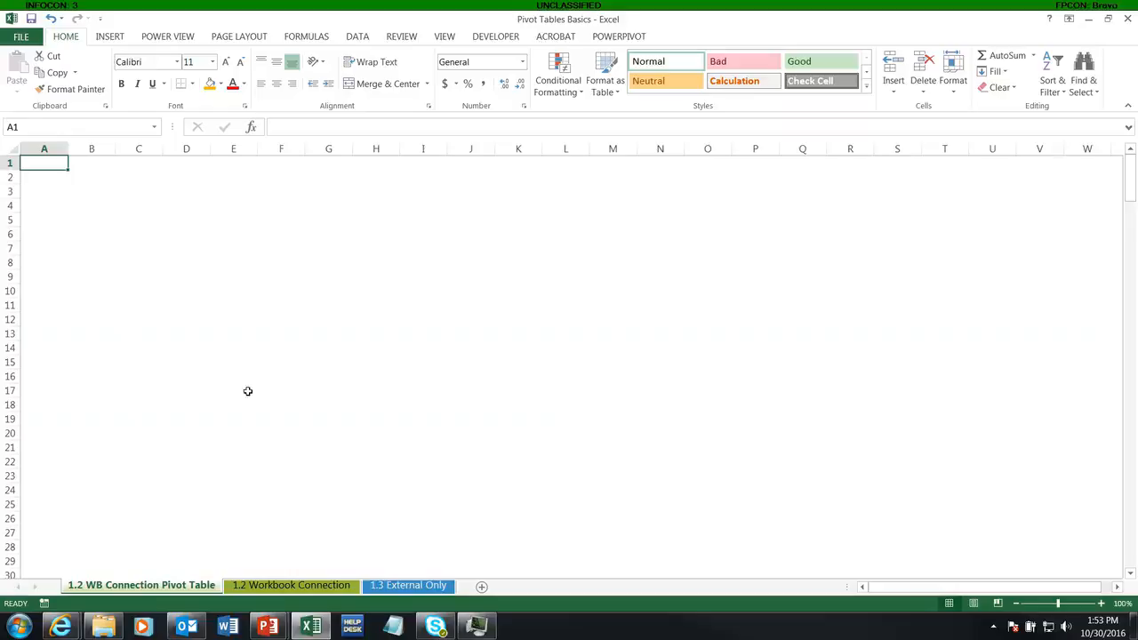
Step: Group the 1.2 WB Connection Pivot Table and 1.2 Workbook Connection sheets and hide them
left_click(296, 586, "ctrl")
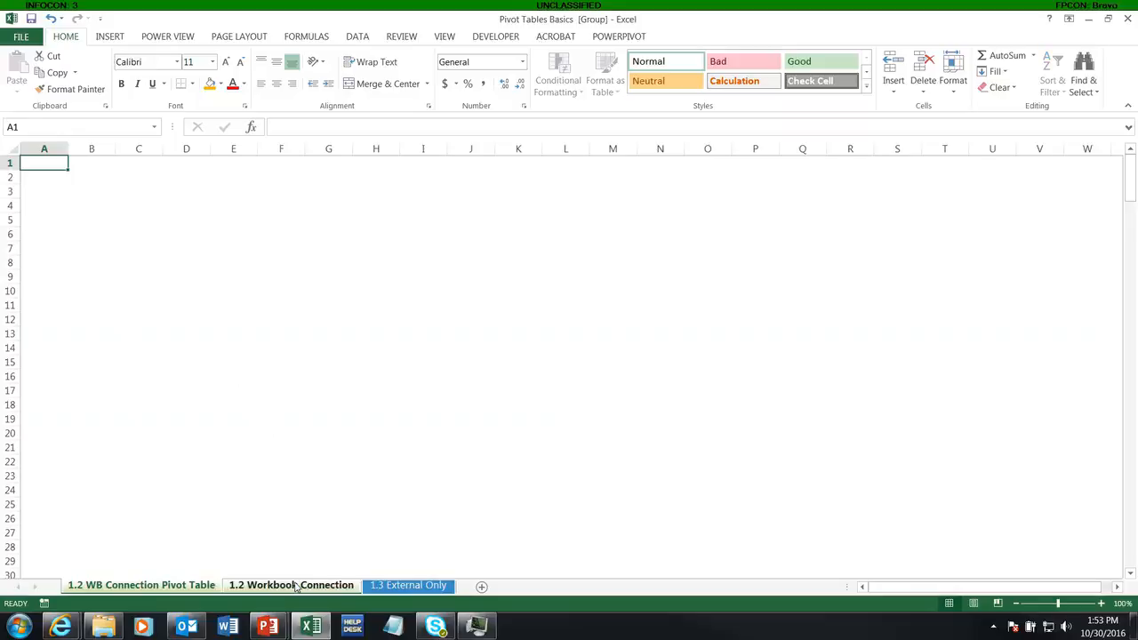
left_click(404, 583)
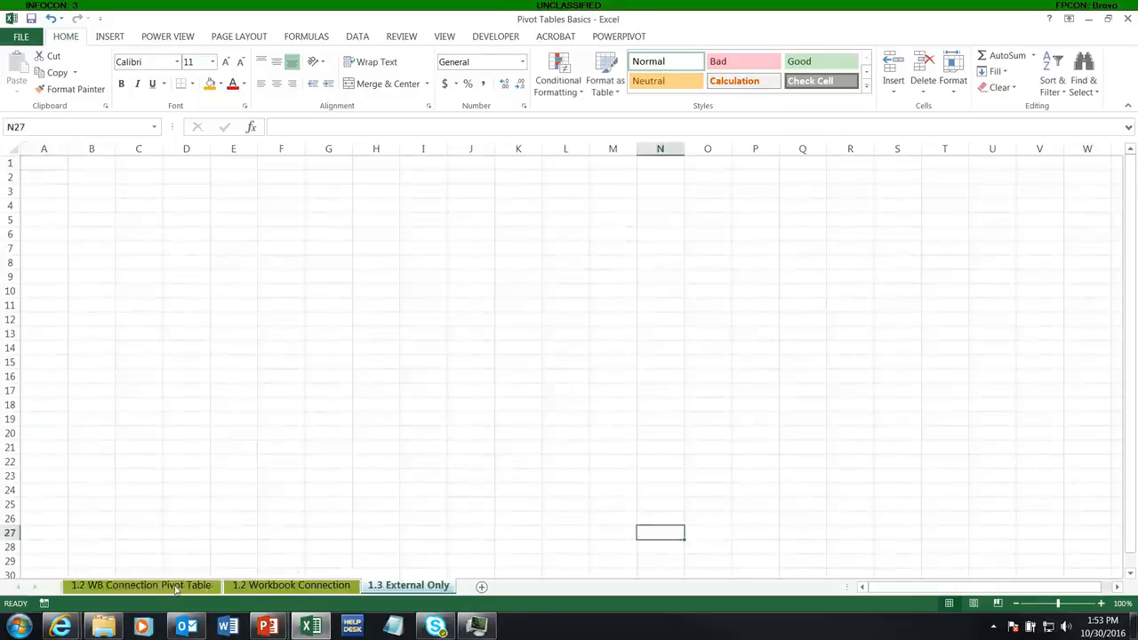
left_click(175, 586)
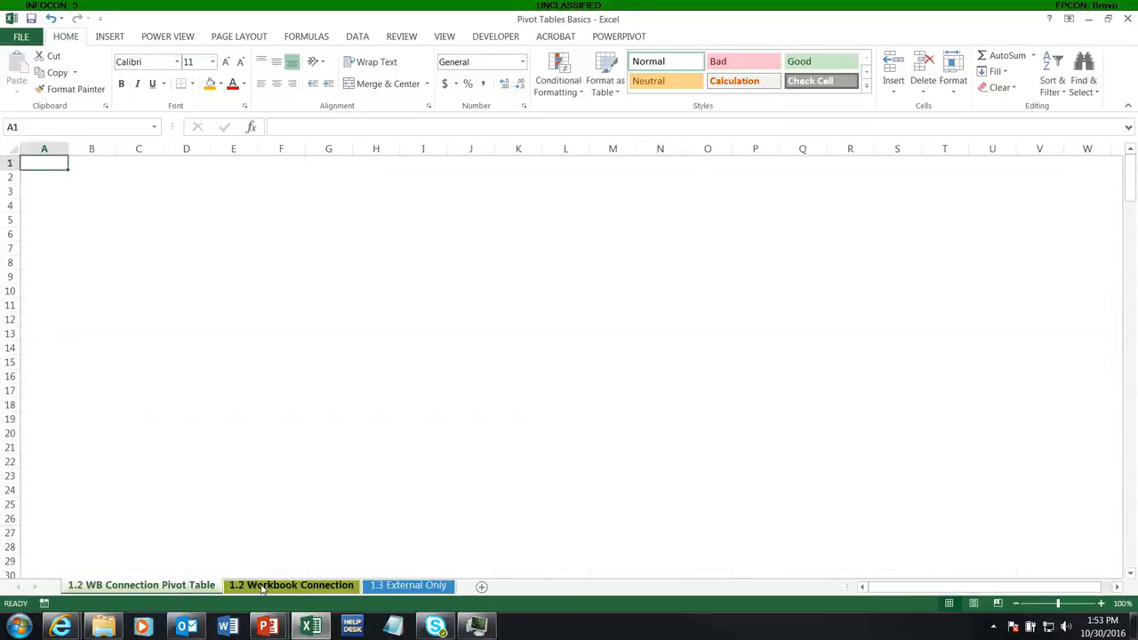
left_click(264, 589, "ctrl")
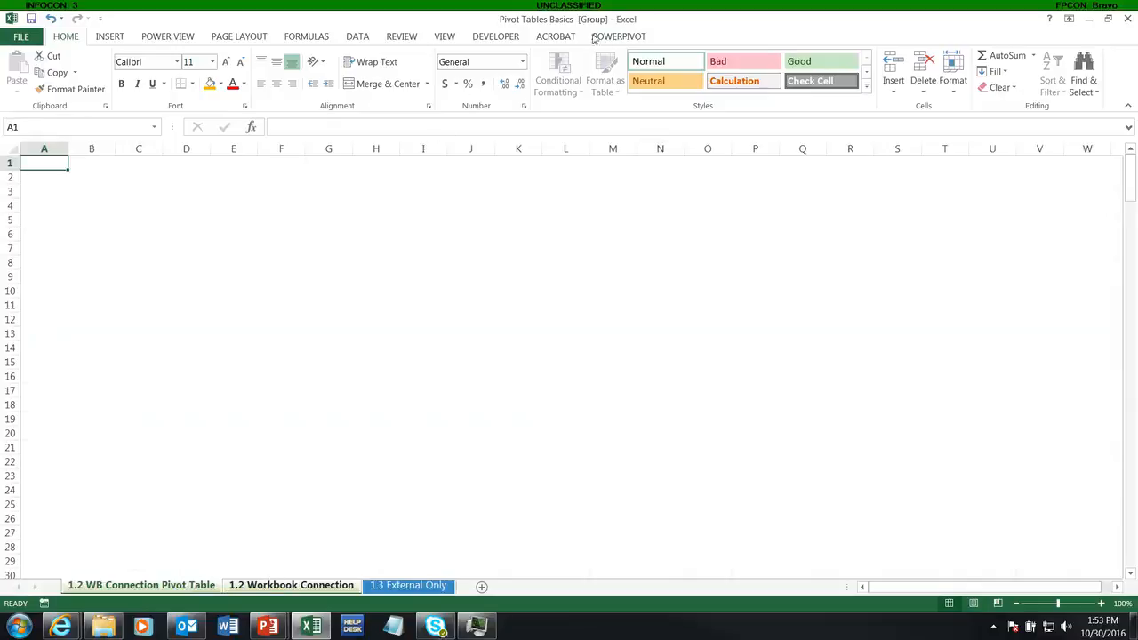
right_click(262, 590)
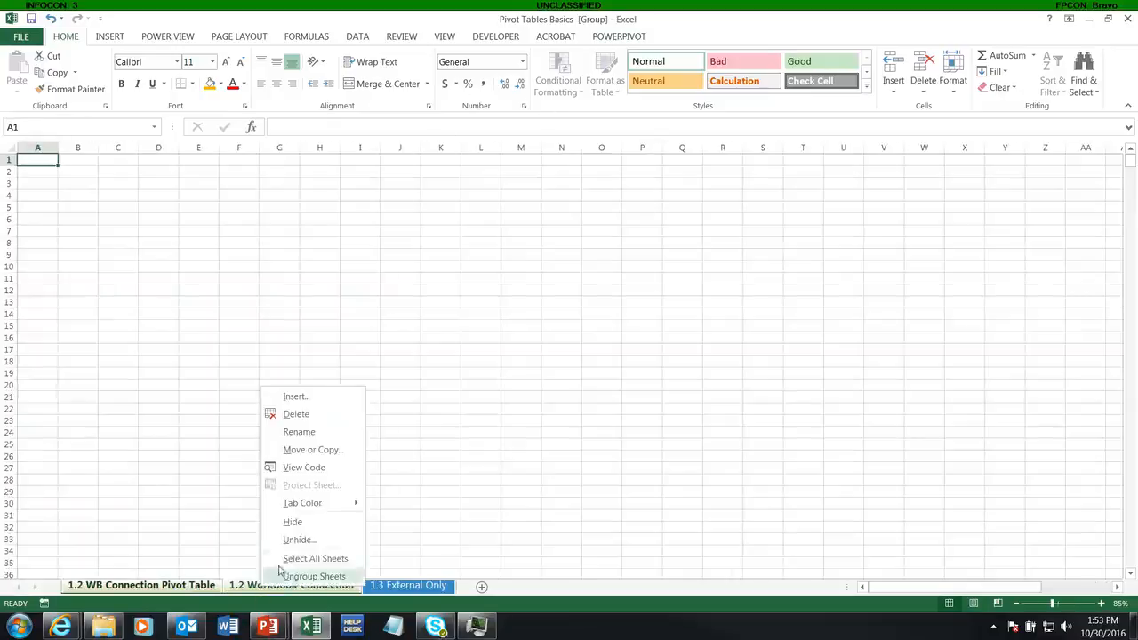
left_click(292, 521)
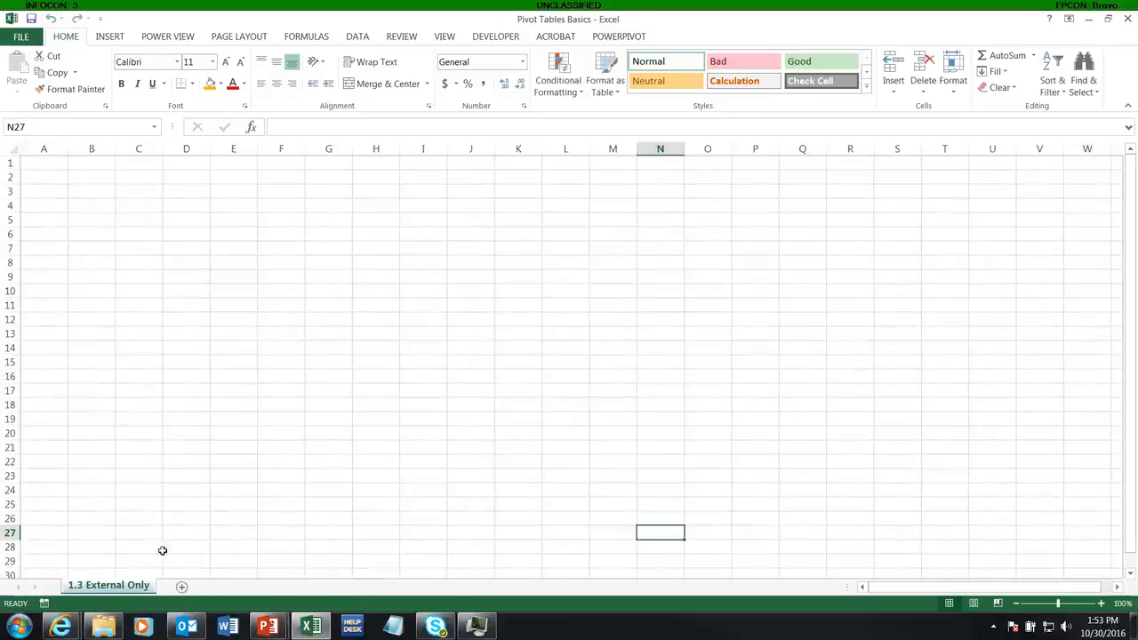
Step: Review the workbook's hidden sheets list without unhiding any
right_click(127, 579)
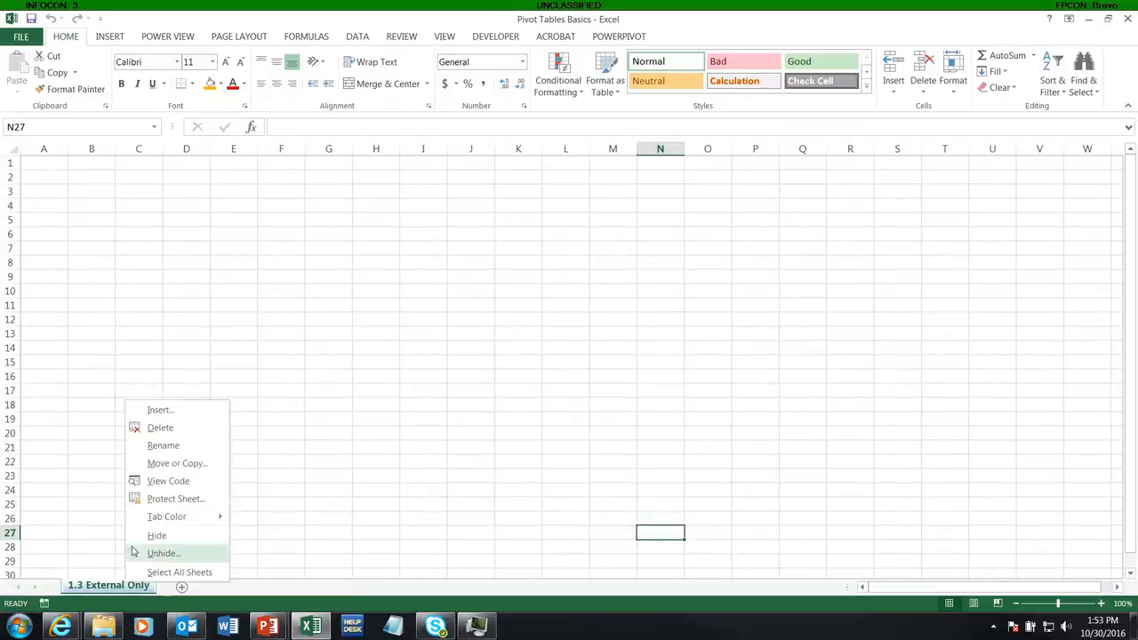
left_click(161, 559)
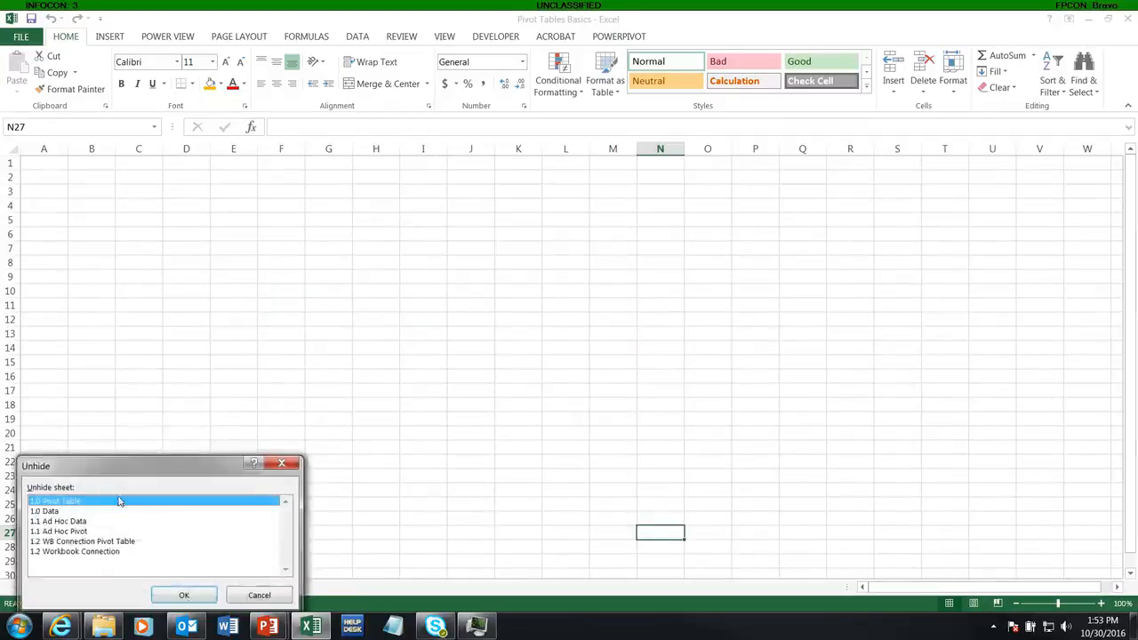
left_click_drag(132, 473, 133, 211)
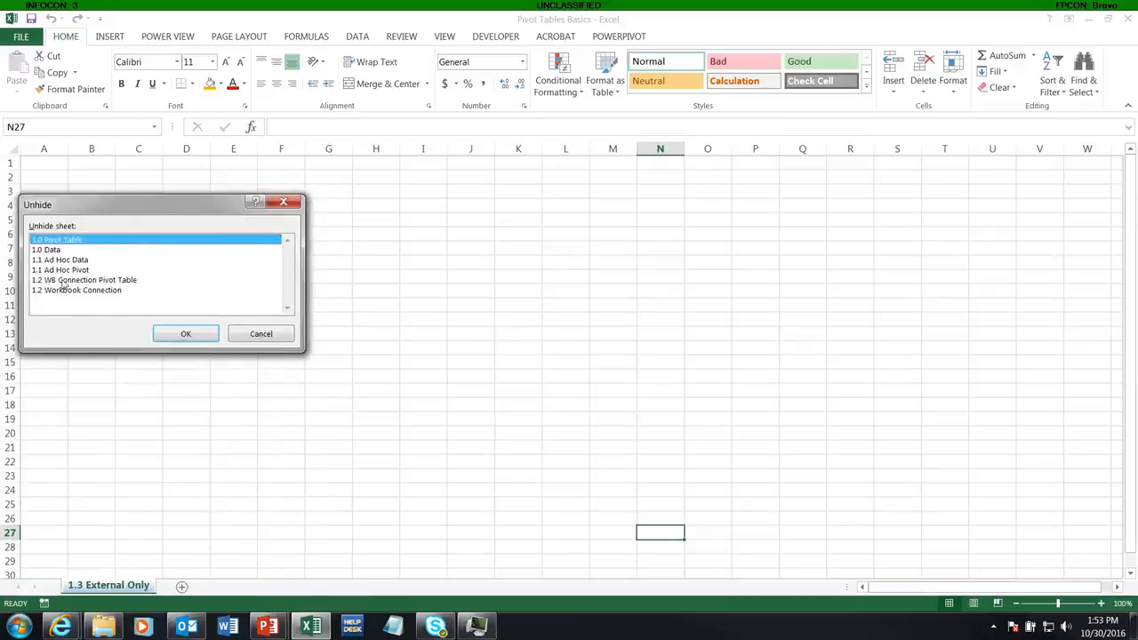
left_click(261, 334)
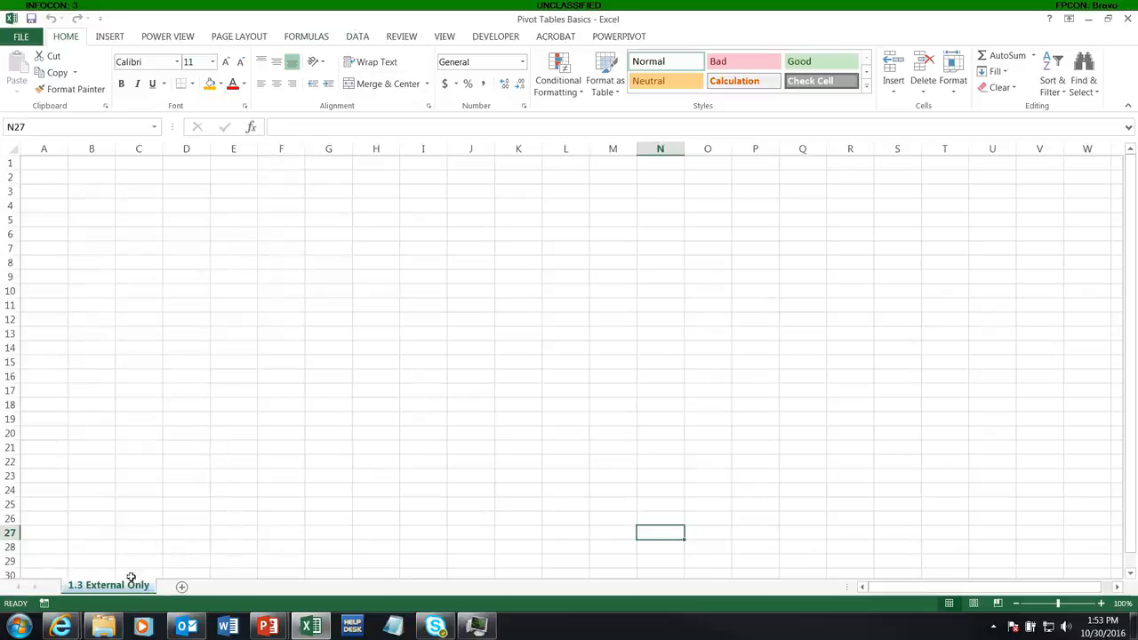
Step: Check the list of workbook connections and close it
left_click(355, 41)
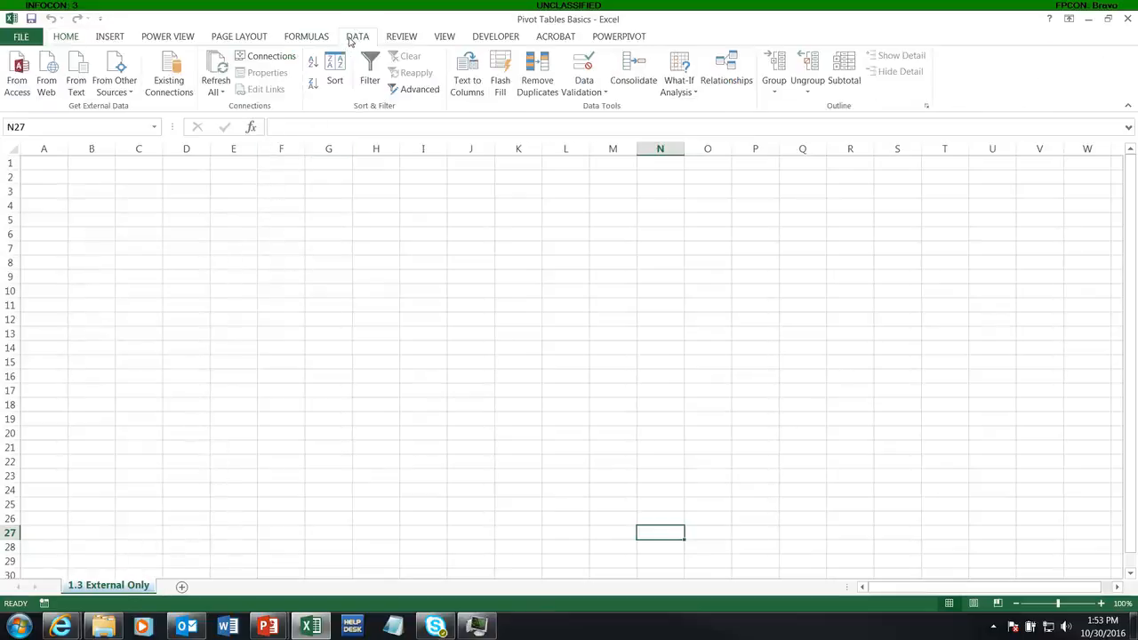
left_click(264, 56)
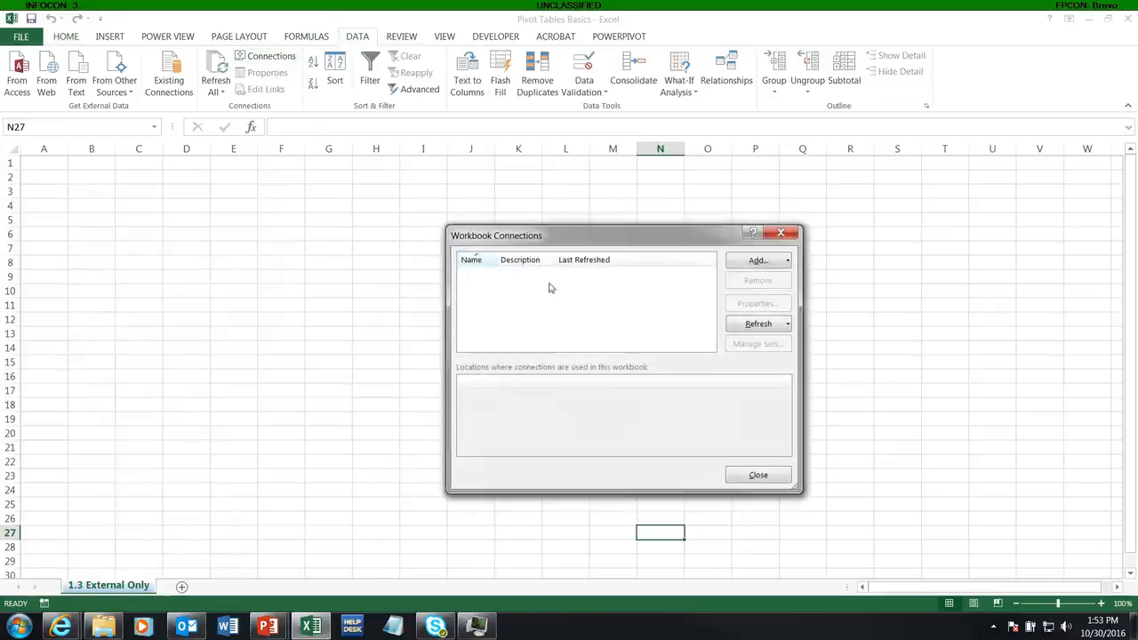
left_click(759, 475)
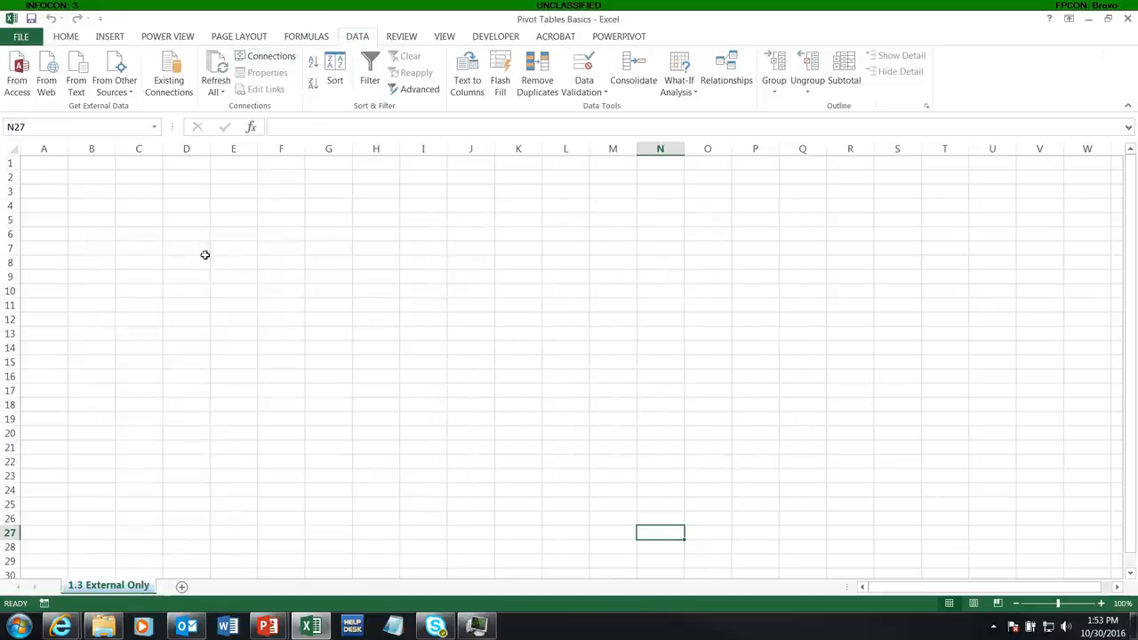
Step: Start inserting a PivotTable at A1 from an external data source and browse for a connection file
left_click(52, 167)
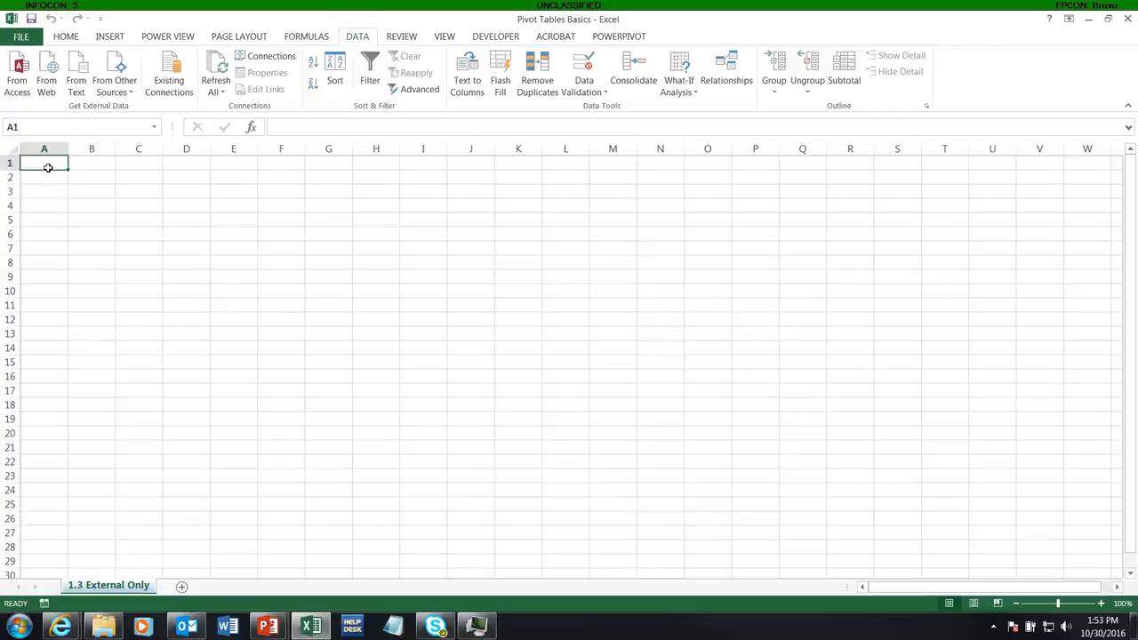
key("alt")
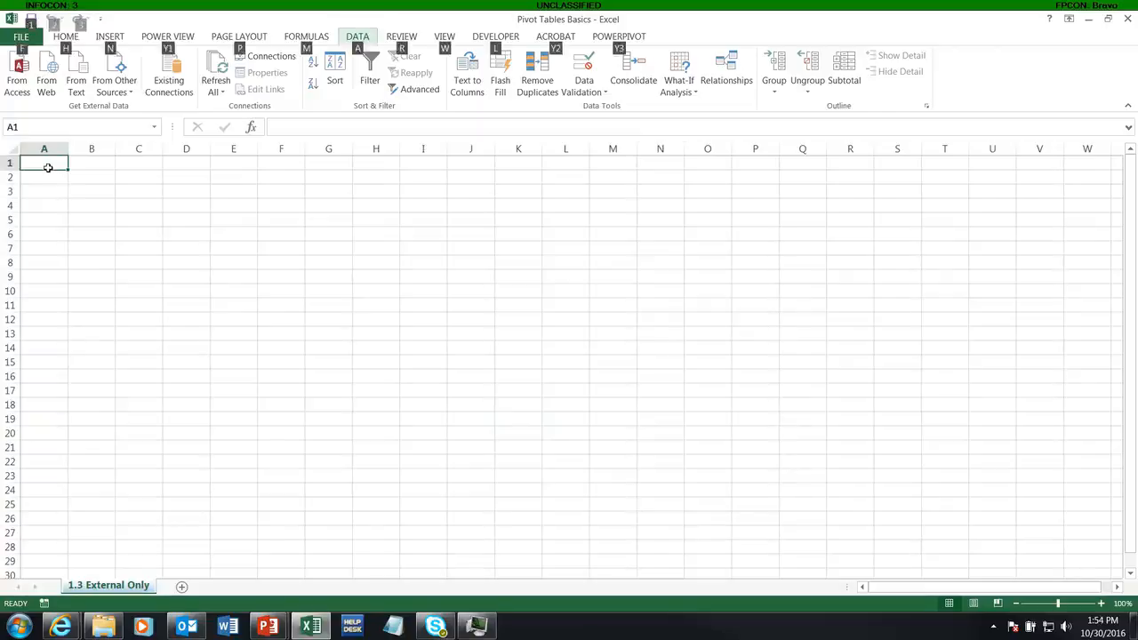
key("n")
key("v")
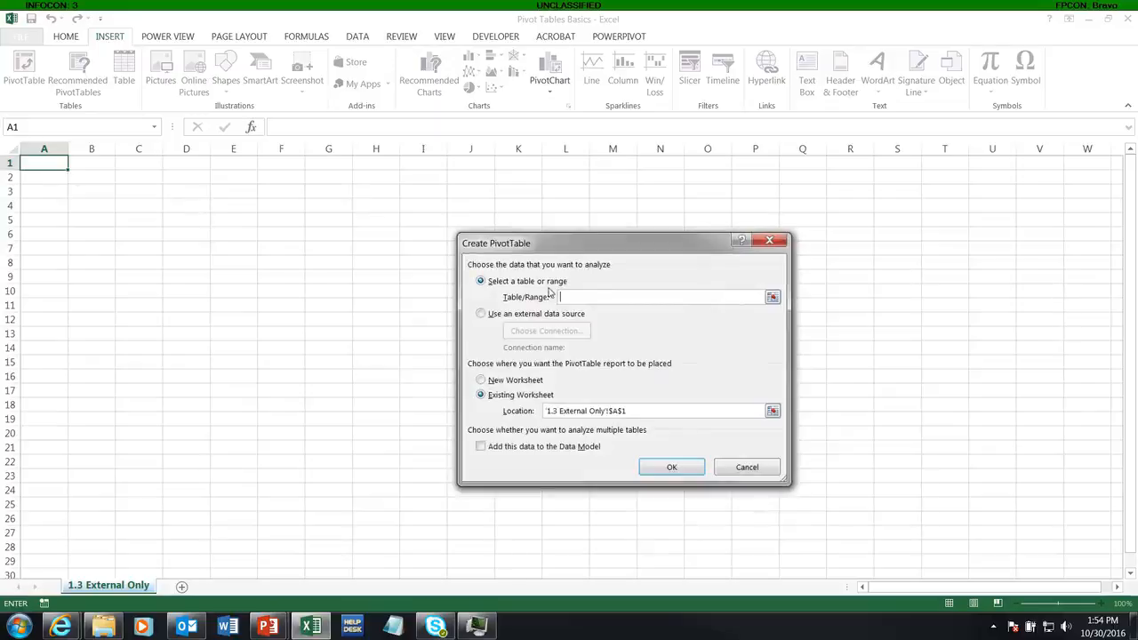
left_click(500, 315)
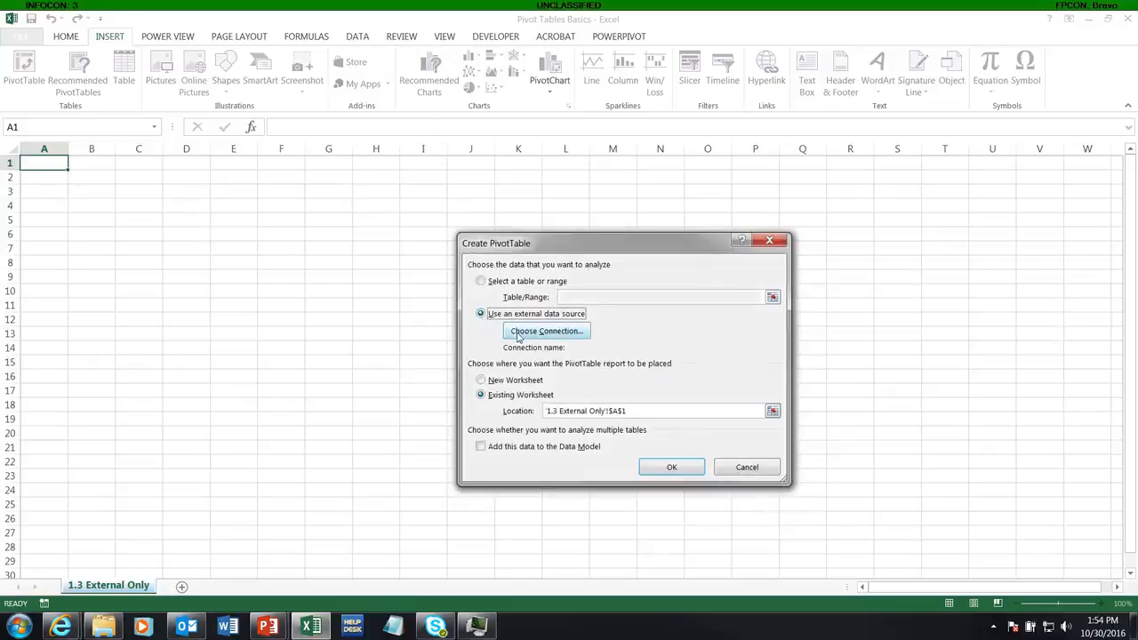
left_click(523, 330)
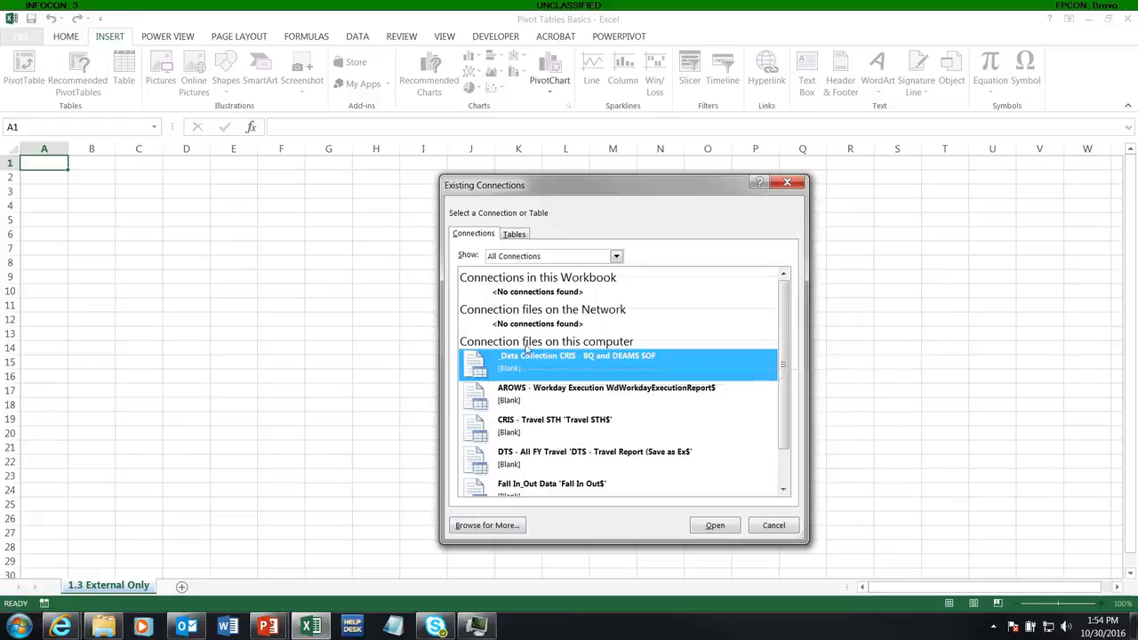
left_click(487, 525)
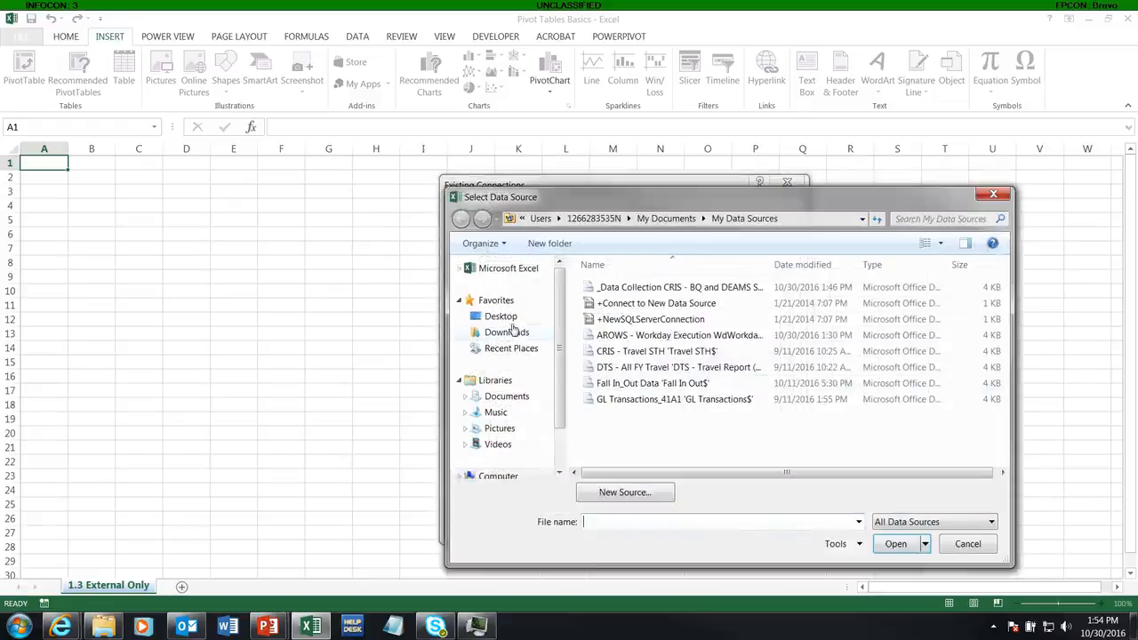
Step: Open the _Data Collection Access database from Desktop > Data Integration > Video Tutorials > 3 - Excel Pivot Tables > Data Used
scroll(800, 355, "down", 2)
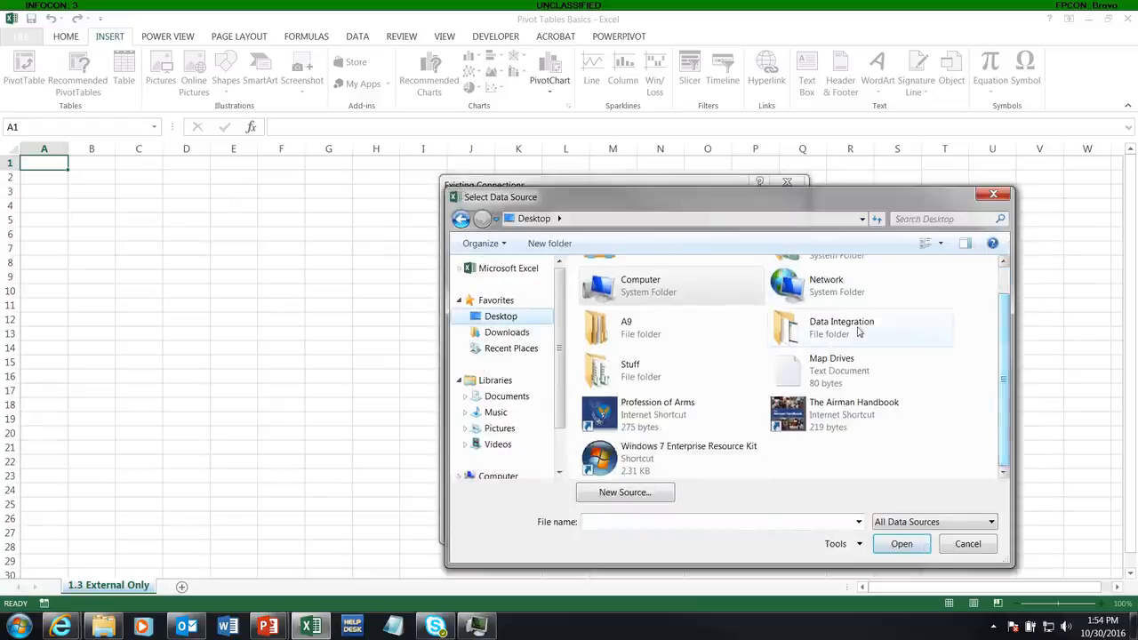
double_click(858, 331)
double_click(623, 447)
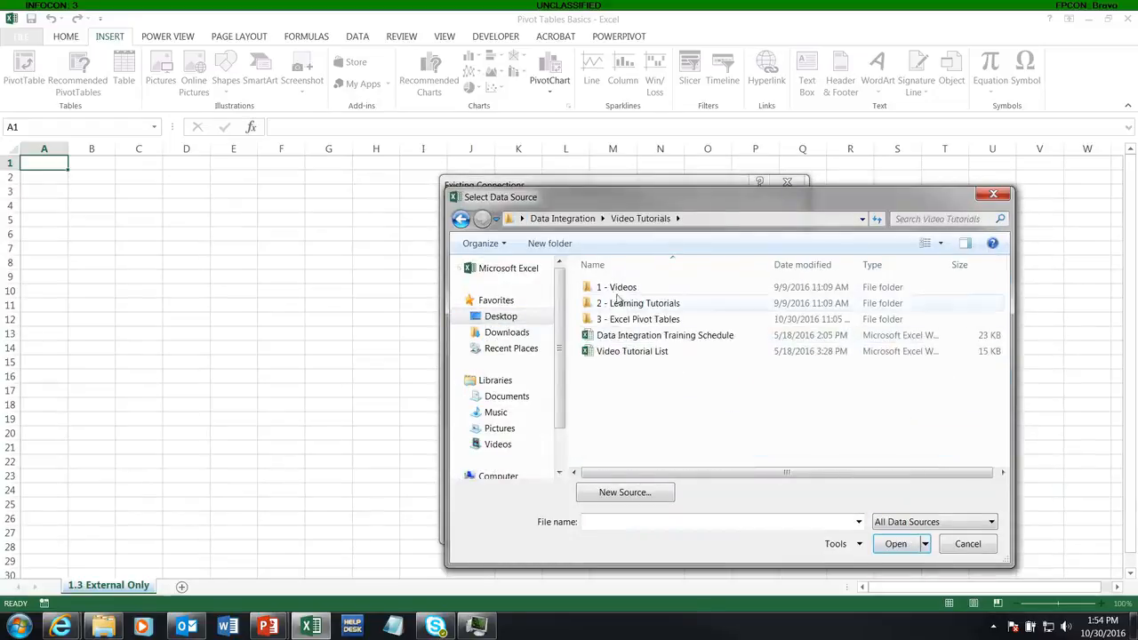
double_click(619, 321)
double_click(617, 287)
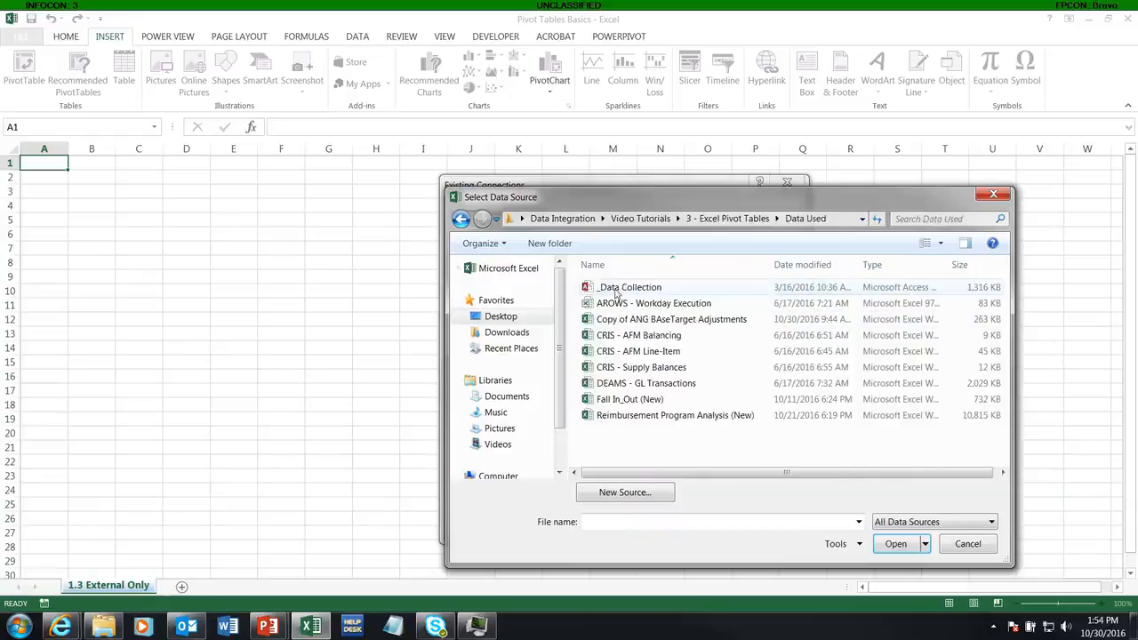
double_click(614, 289)
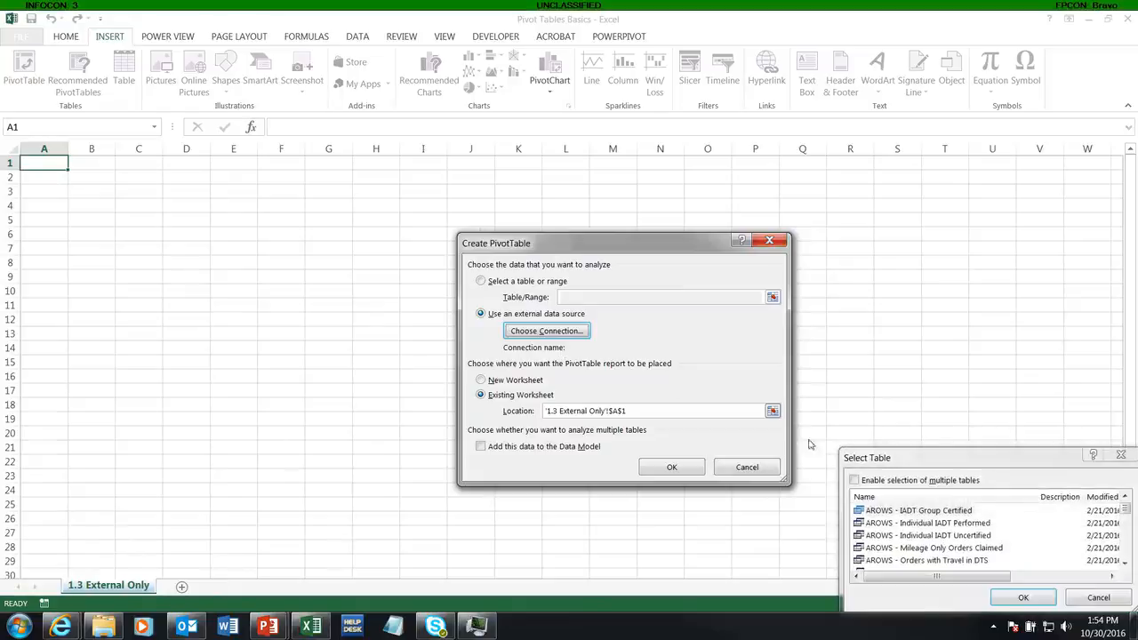
Step: Choose the CRIS - AFM Balancing table and create the PivotTable on the existing 1.3 External Only sheet at A1
left_click_drag(930, 464, 253, 214)
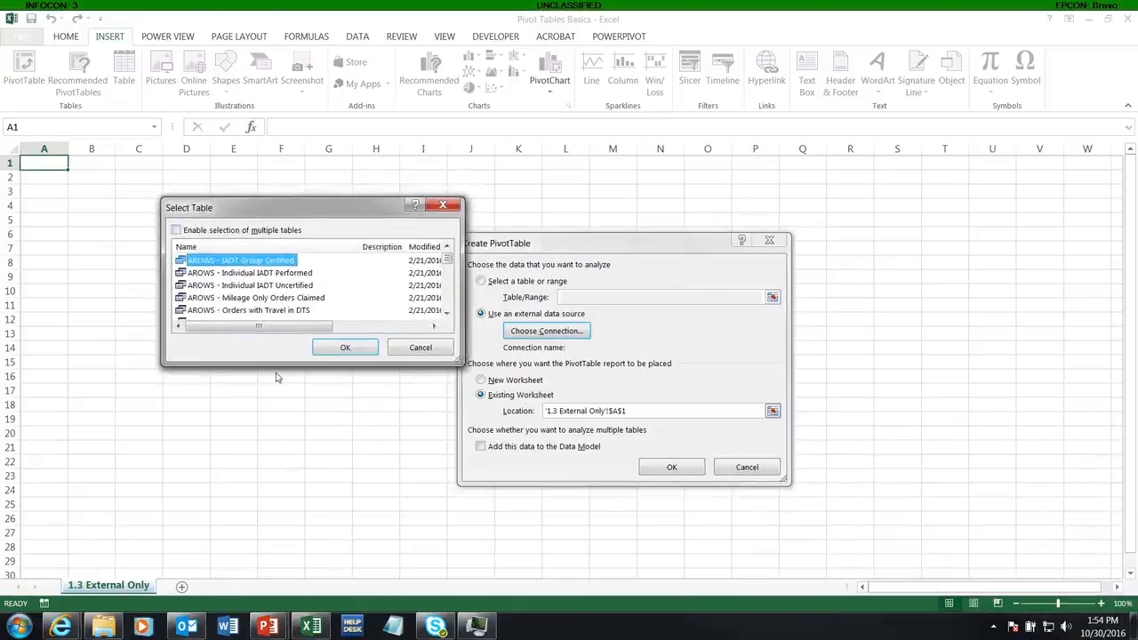
left_click_drag(272, 364, 272, 569)
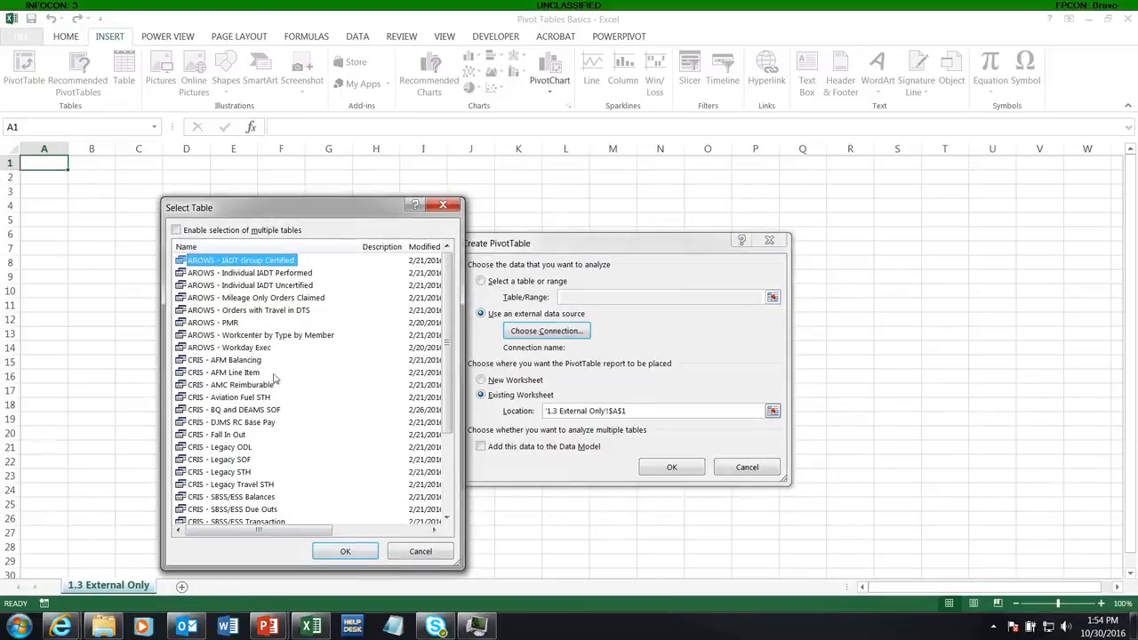
double_click(222, 364)
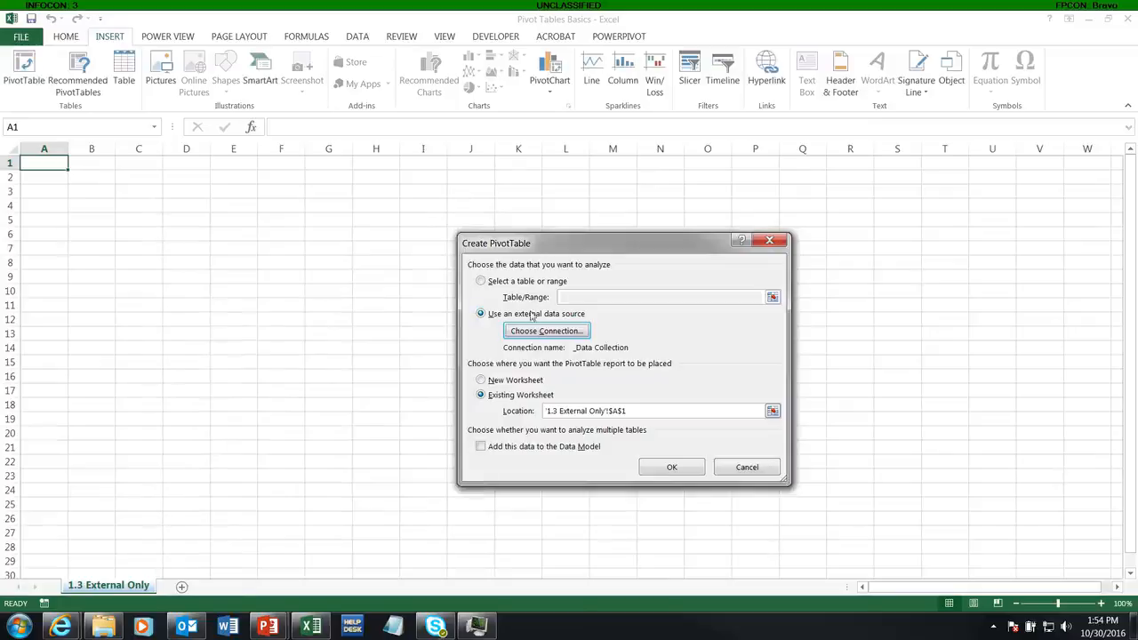
left_click(659, 471)
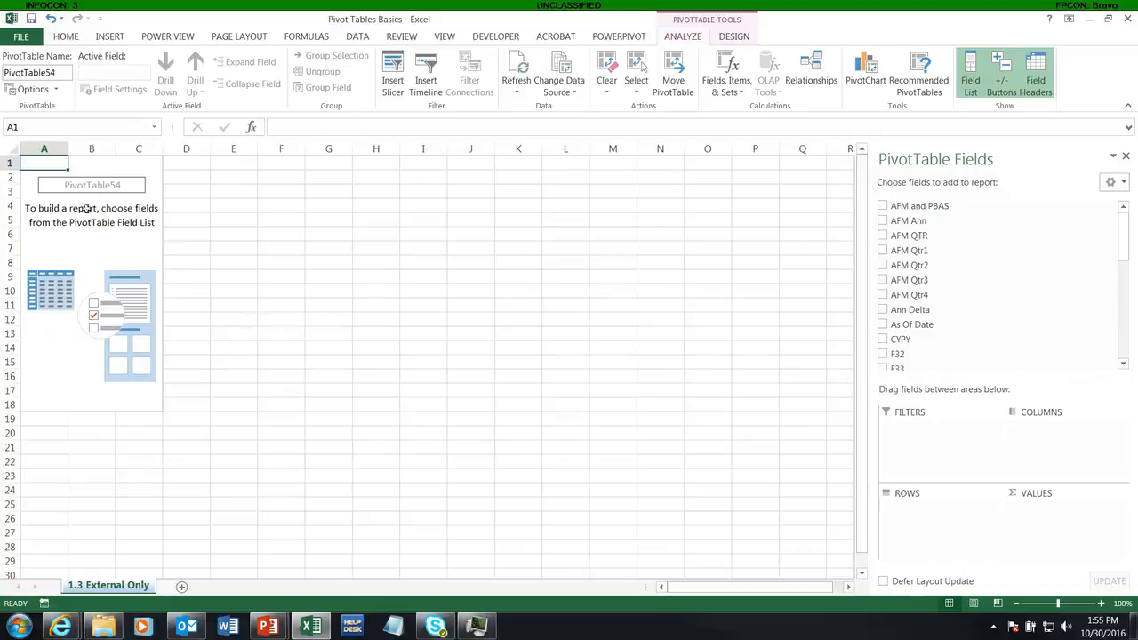
Step: Open the PivotTable's Change Data Source dialog to inspect its connection, then cancel it
left_click(560, 89)
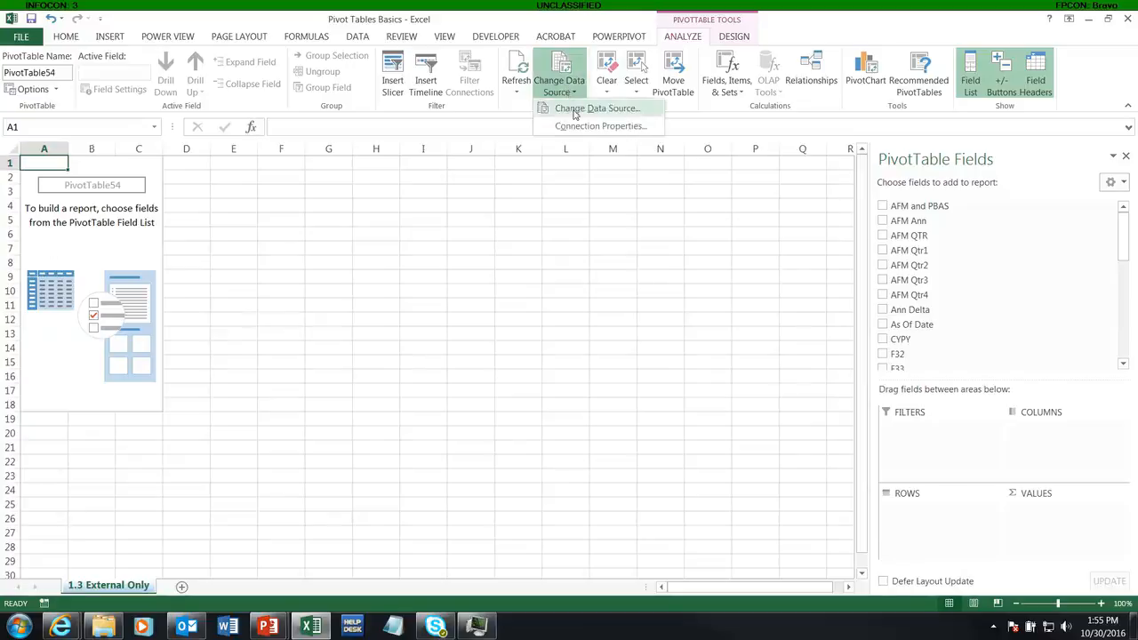
left_click(574, 108)
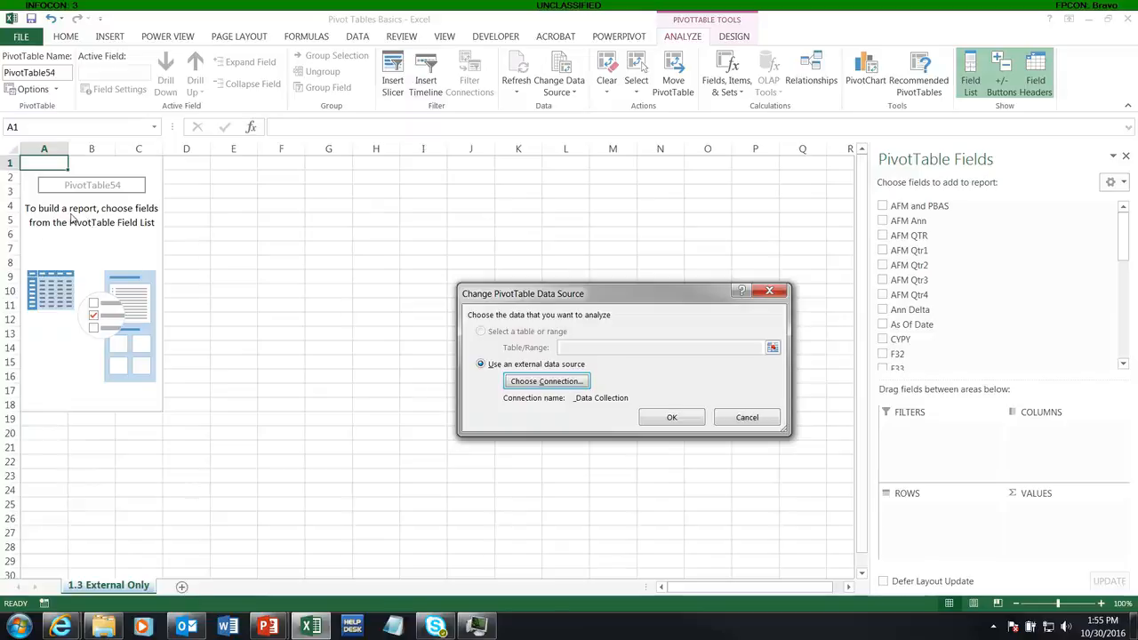
left_click(743, 418)
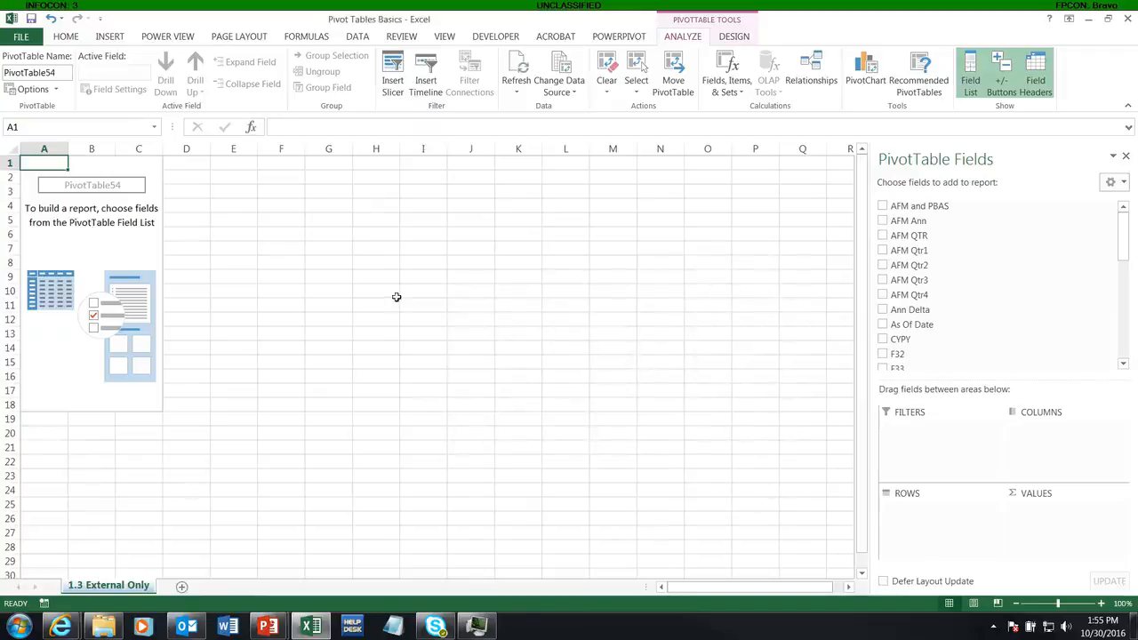
Step: Add the FY and FC fields to the PivotTable rows
left_click(106, 254)
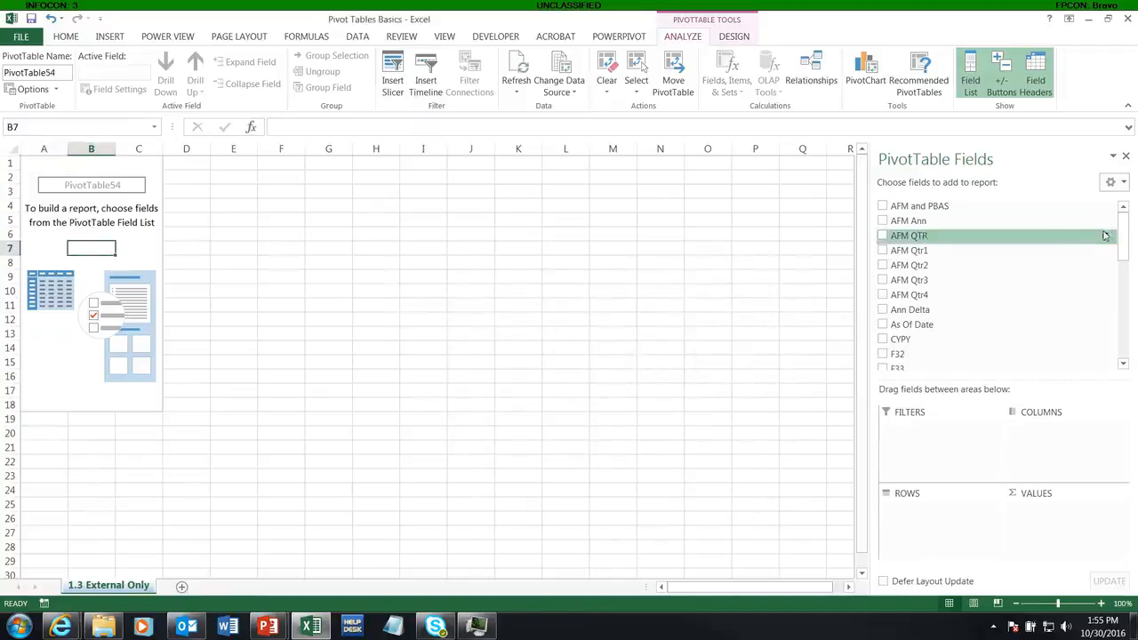
left_click_drag(1125, 231, 1132, 339)
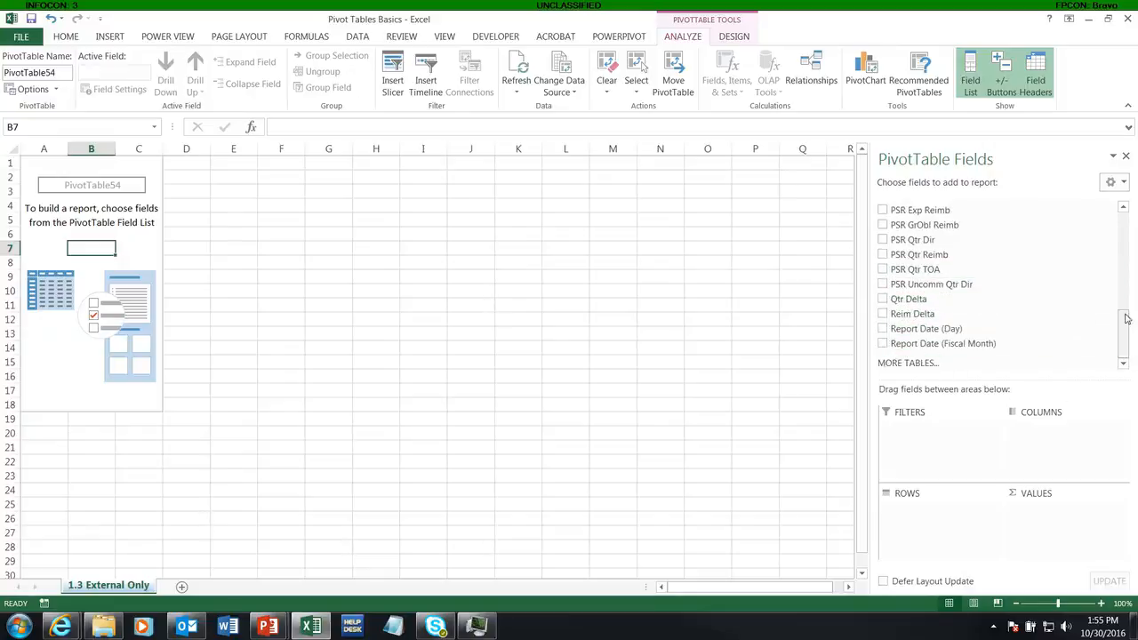
left_click_drag(1126, 318, 1018, 257)
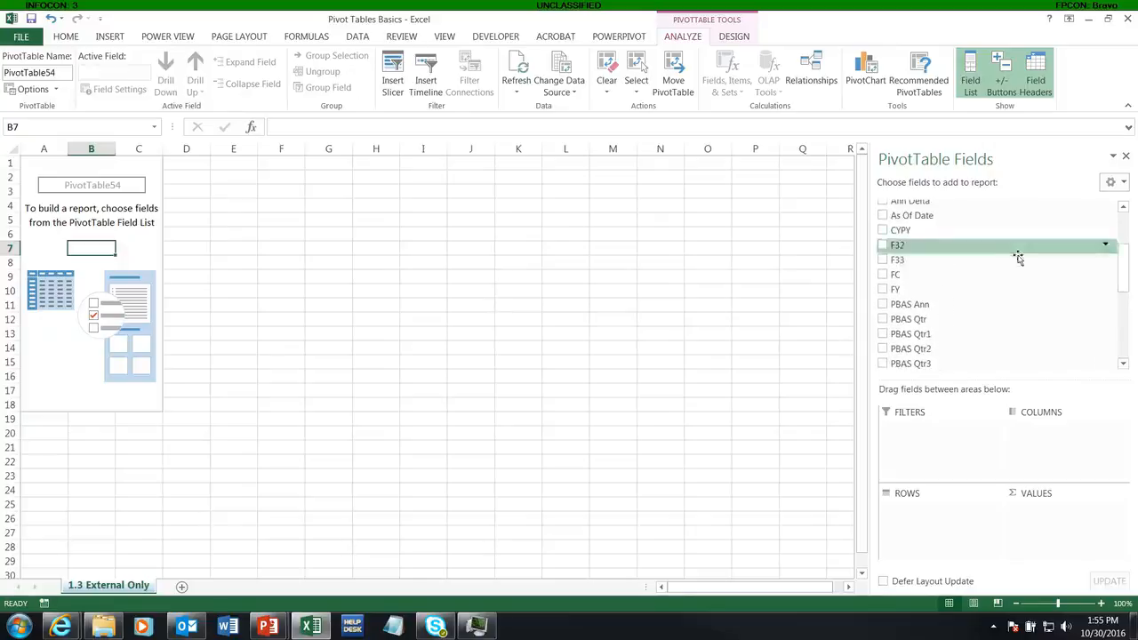
left_click(883, 289)
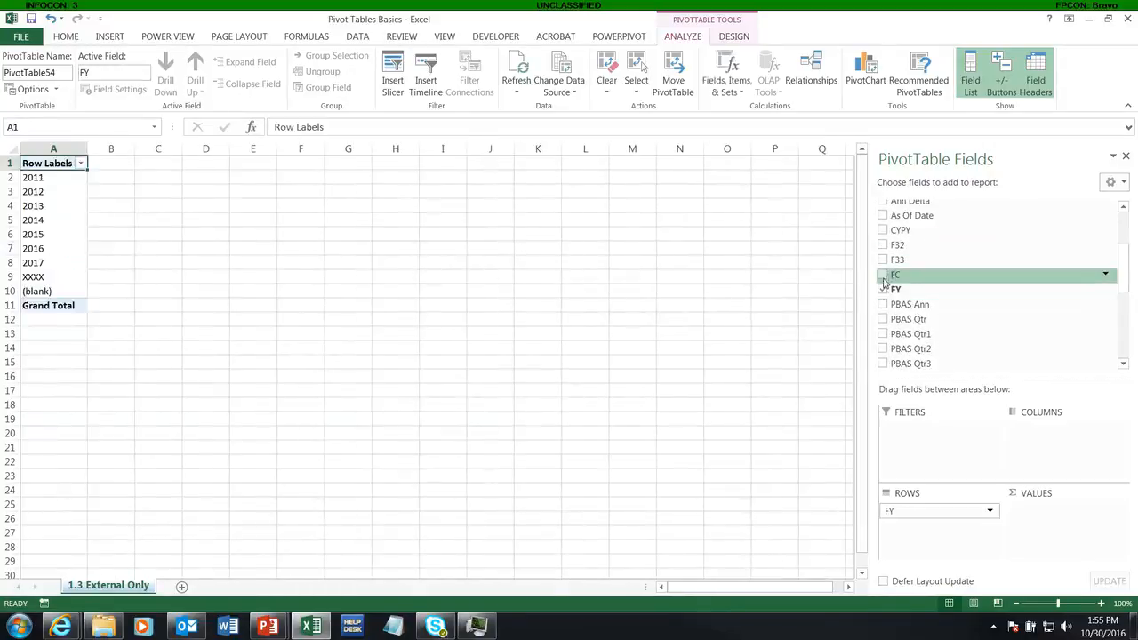
left_click(883, 275)
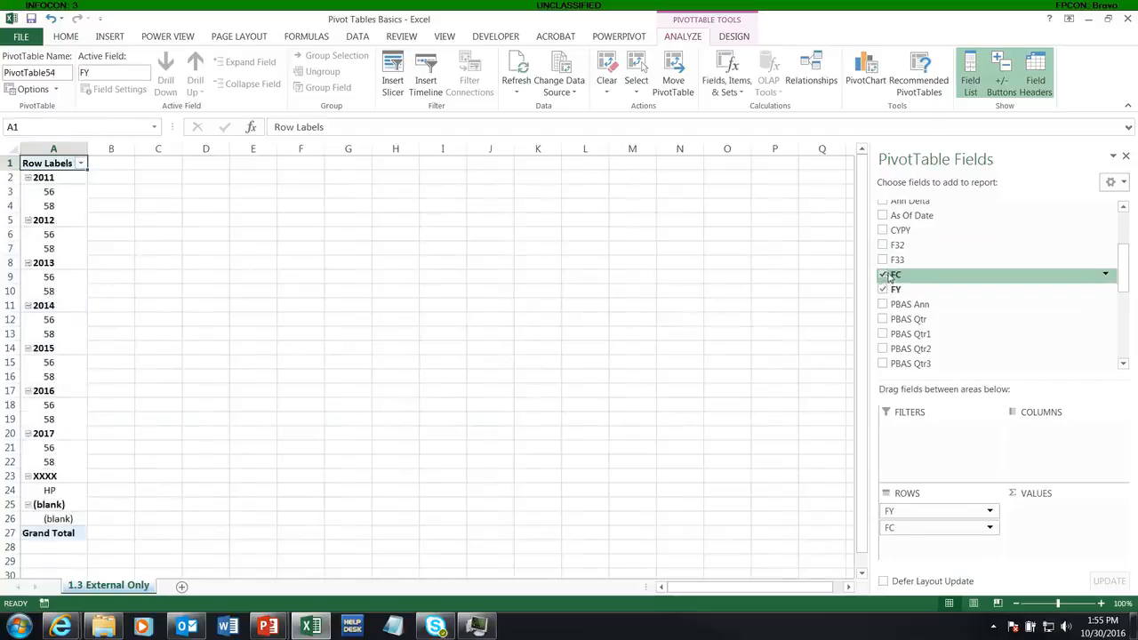
Step: Add the PSR Ann Dir and AFM Ann fields to the PivotTable rows
left_click_drag(1128, 275, 1111, 243)
left_click(883, 239)
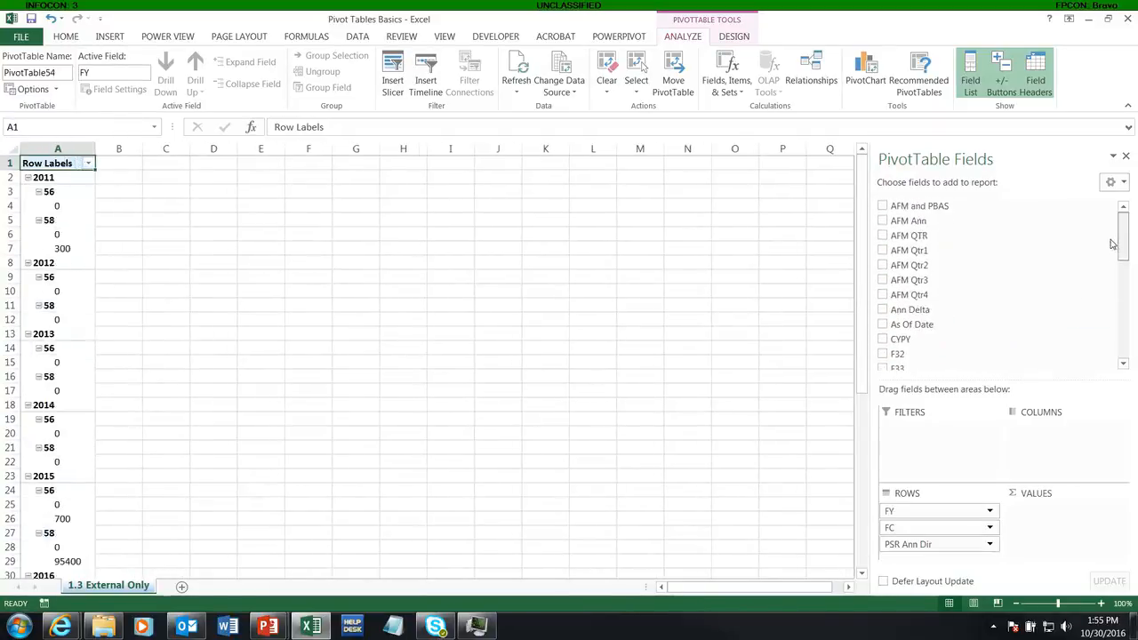
left_click(882, 220)
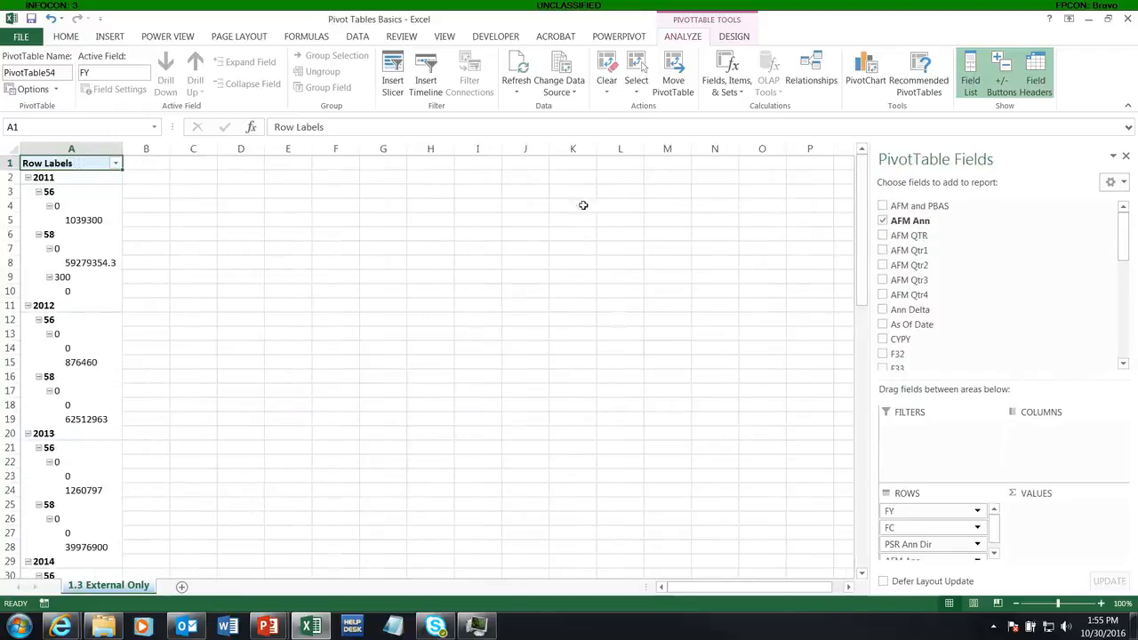
Step: Switch the PivotTable's report layout to tabular form
left_click(735, 37)
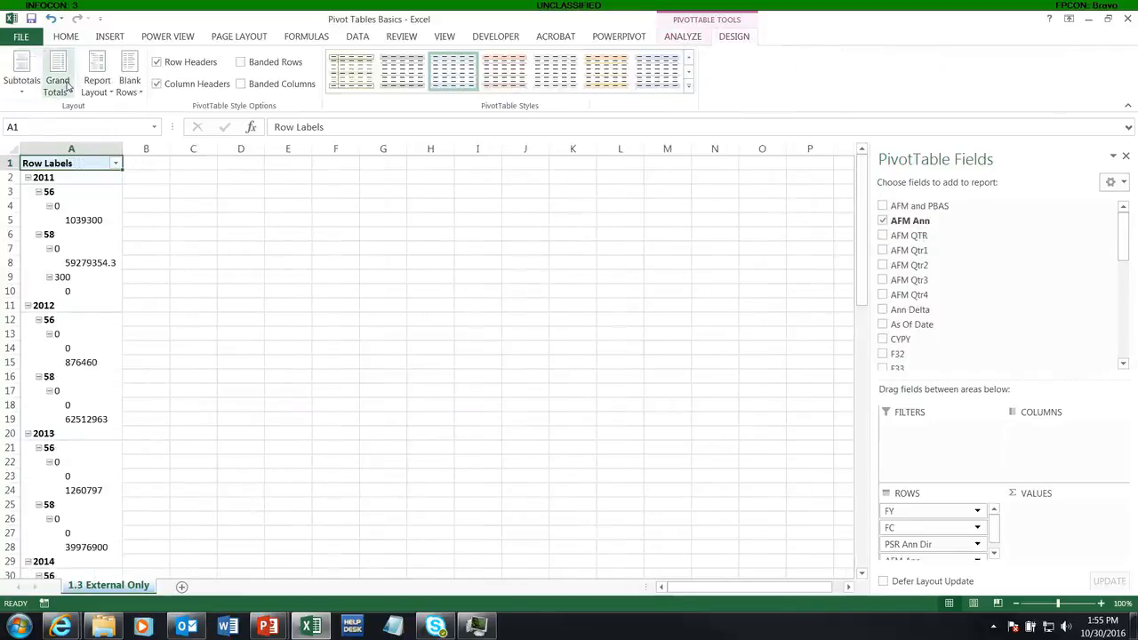
left_click(97, 85)
left_click(120, 177)
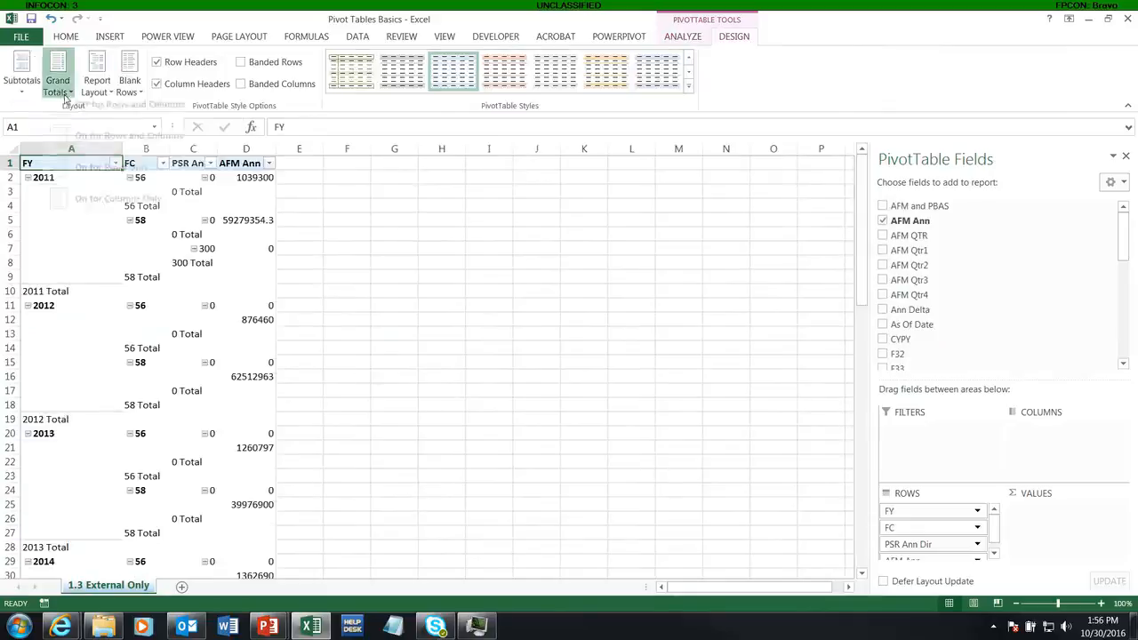
Step: Turn off the PivotTable's grand totals and subtotals and clear the Row Headers style option
left_click(57, 85)
left_click(78, 116)
left_click(21, 80)
left_click(55, 113)
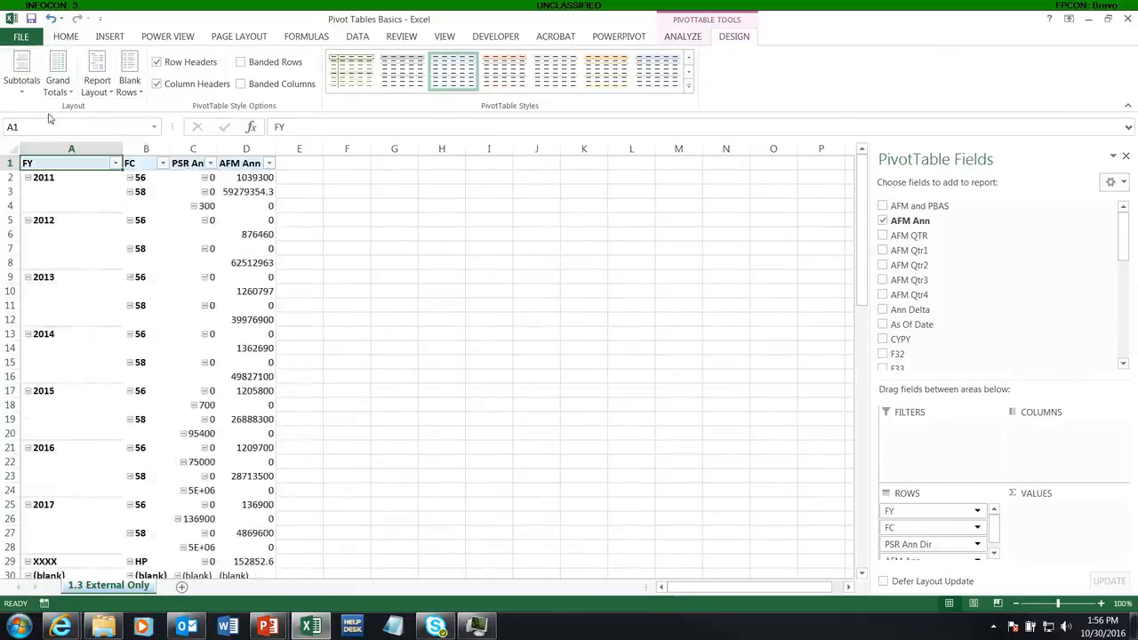
left_click(190, 63)
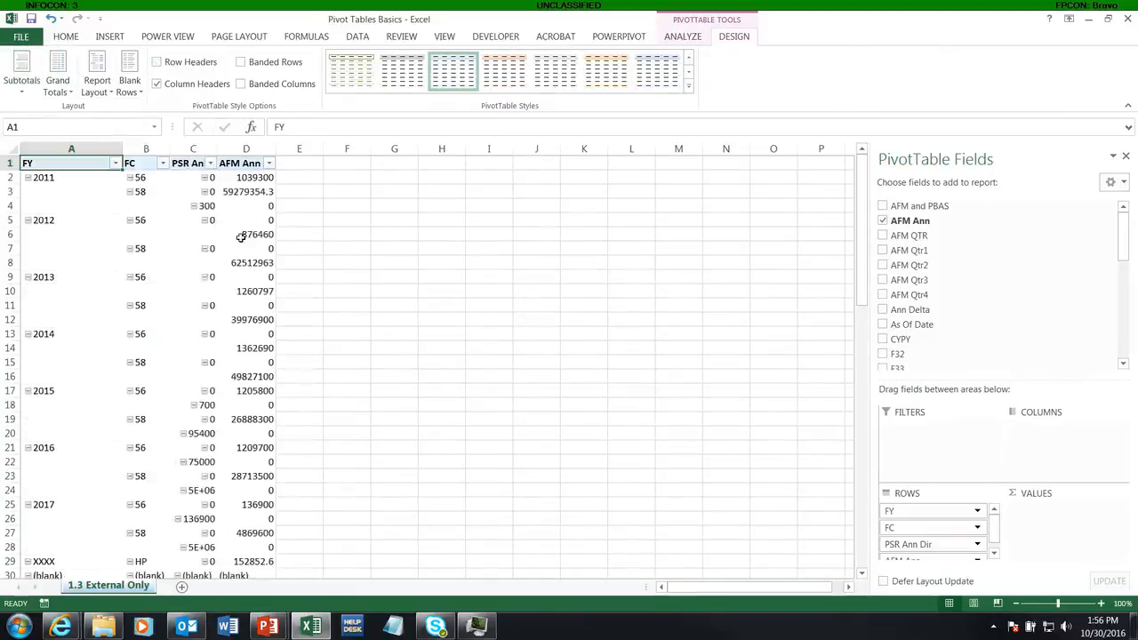
Step: Turn on subtotals for the FY field
left_click(49, 175)
right_click(51, 178)
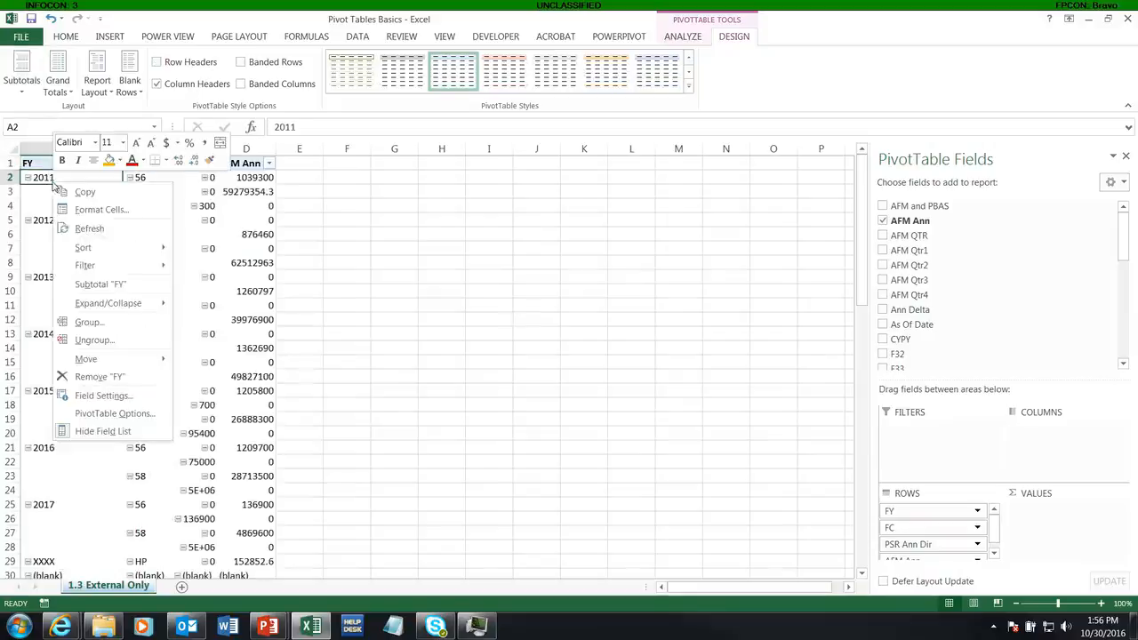
left_click(87, 283)
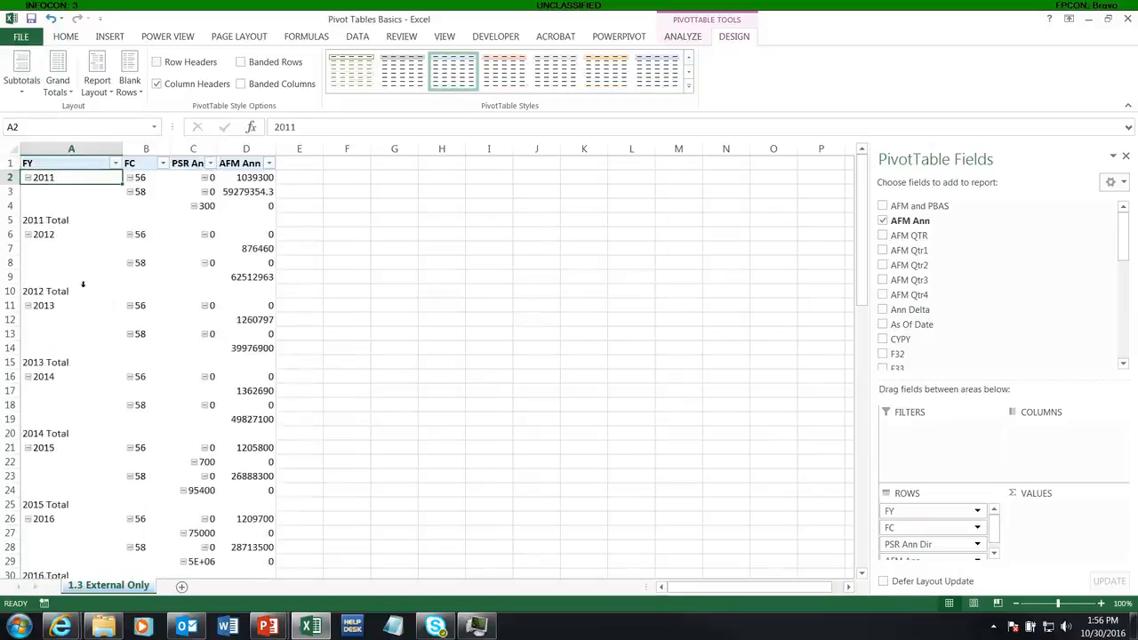
left_click(144, 177)
right_click(146, 179)
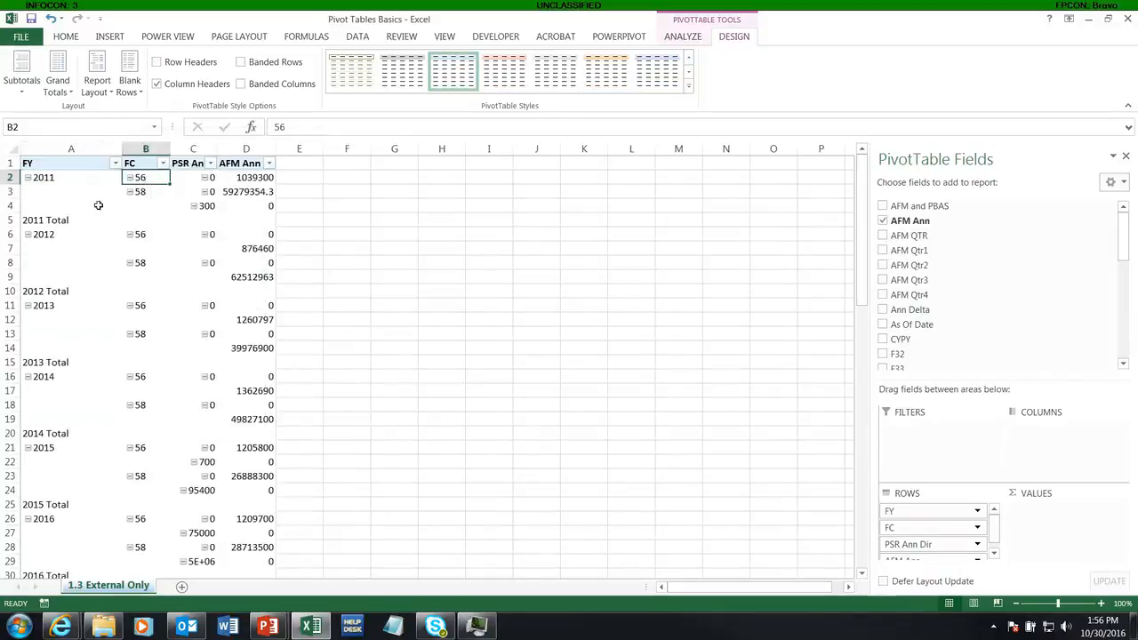
key("Escape")
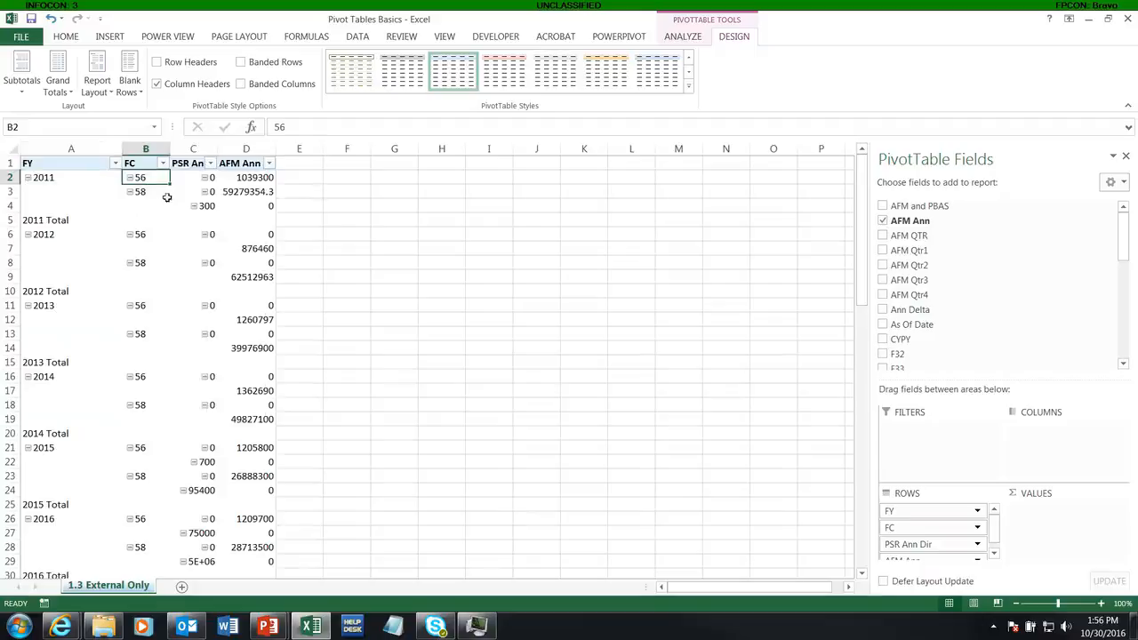
Step: Move FC to the PivotTable columns and AFM Ann and PSR Ann Dir into the values
left_click_drag(933, 536, 1047, 462)
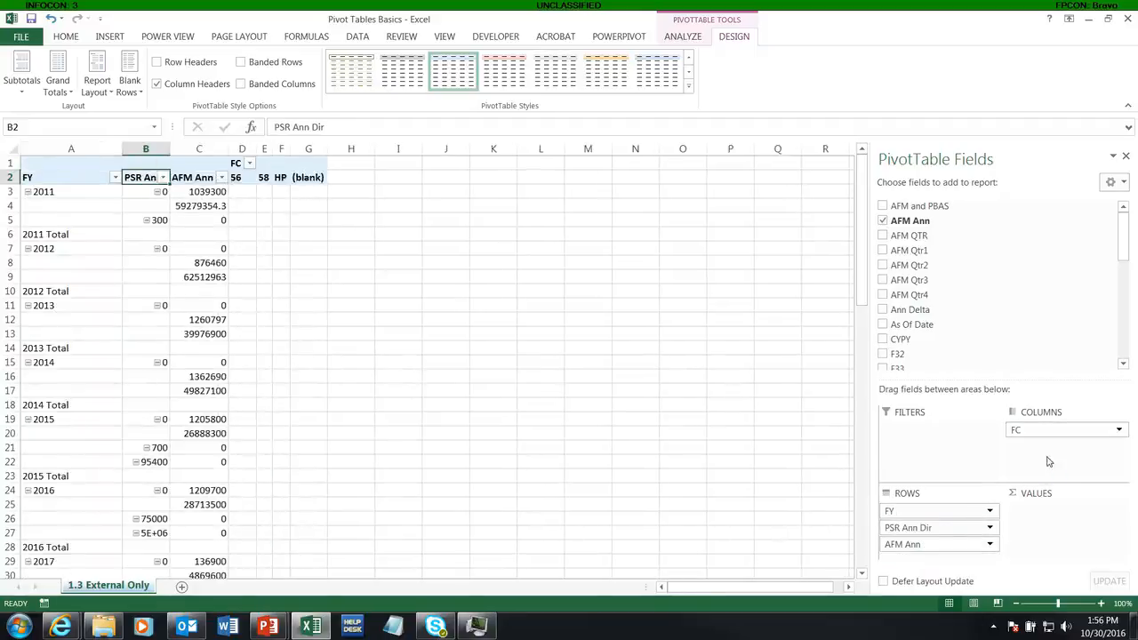
left_click_drag(903, 545, 1039, 509)
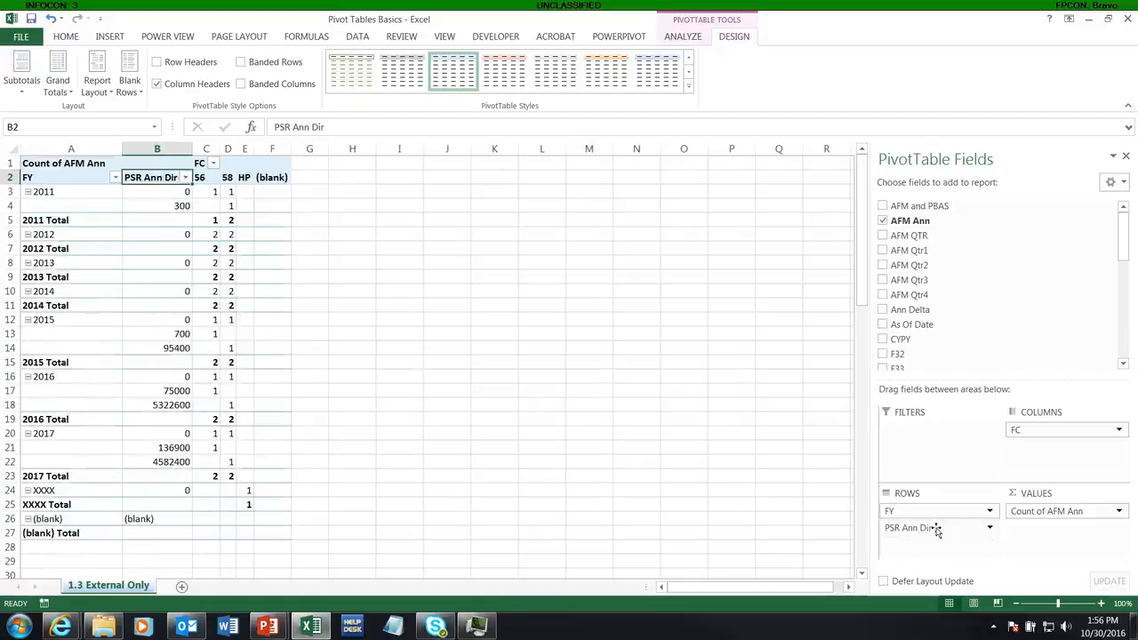
left_click_drag(935, 531, 1057, 535)
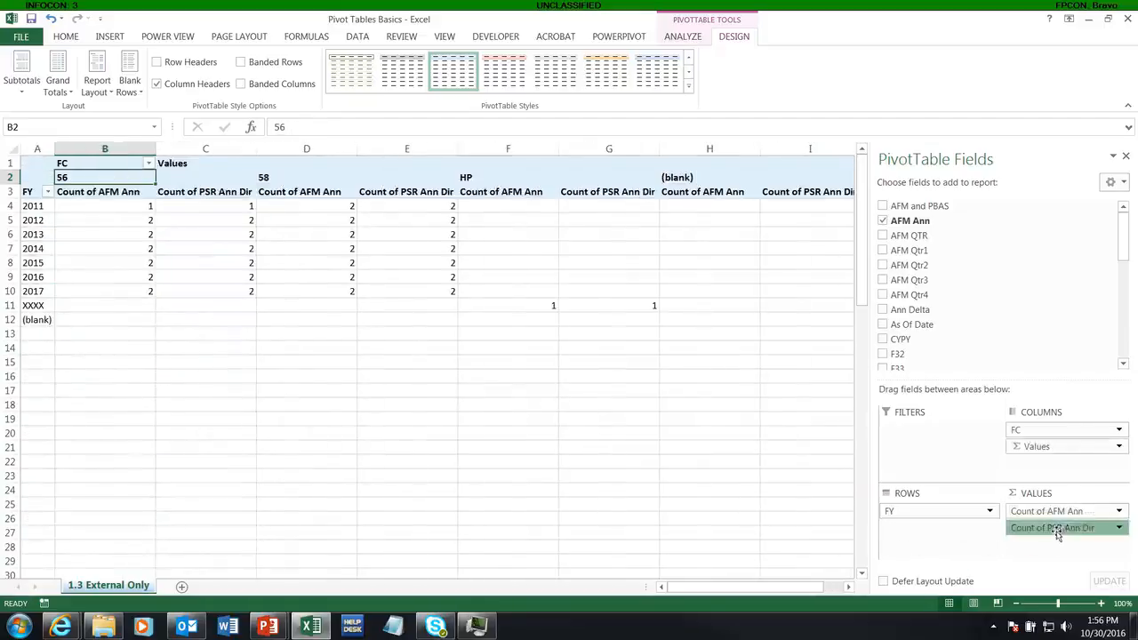
Step: Change the PSR Ann Dir and AFM Ann values to summarize by Sum
left_click(1056, 534)
left_click(1064, 516)
left_click(576, 372)
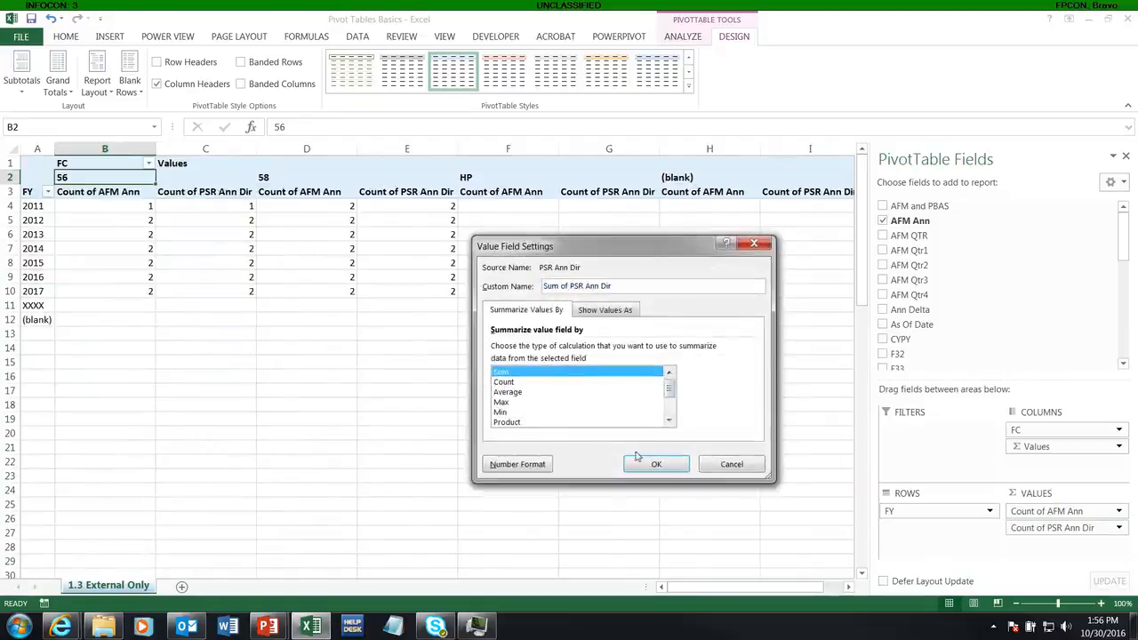
left_click(636, 456)
left_click(1049, 512)
left_click(1044, 493)
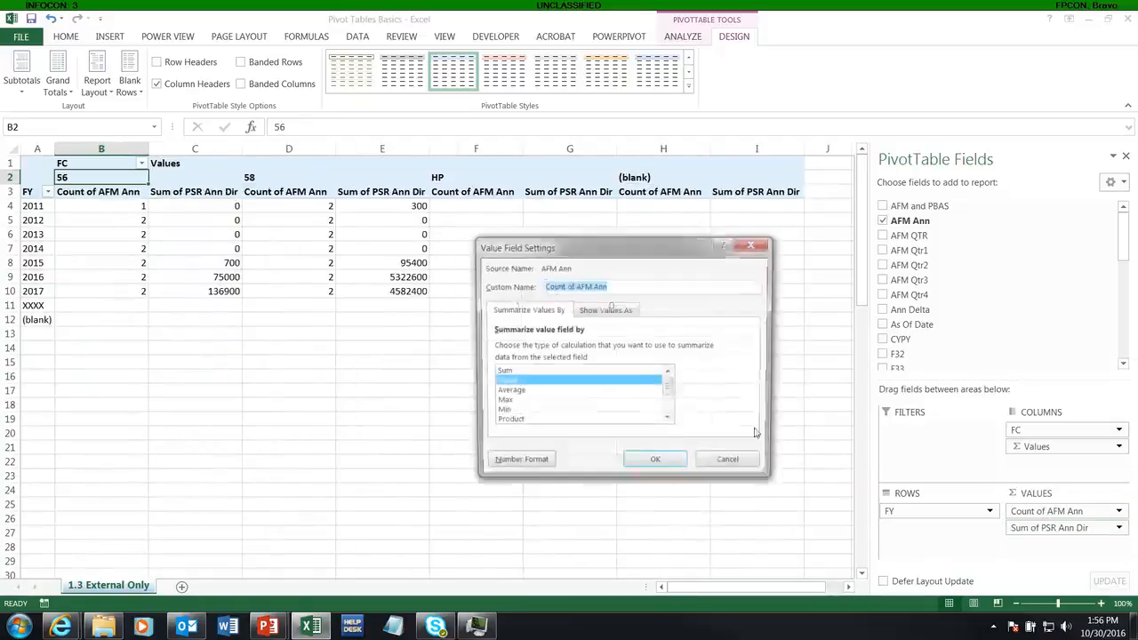
left_click(569, 372)
left_click(655, 458)
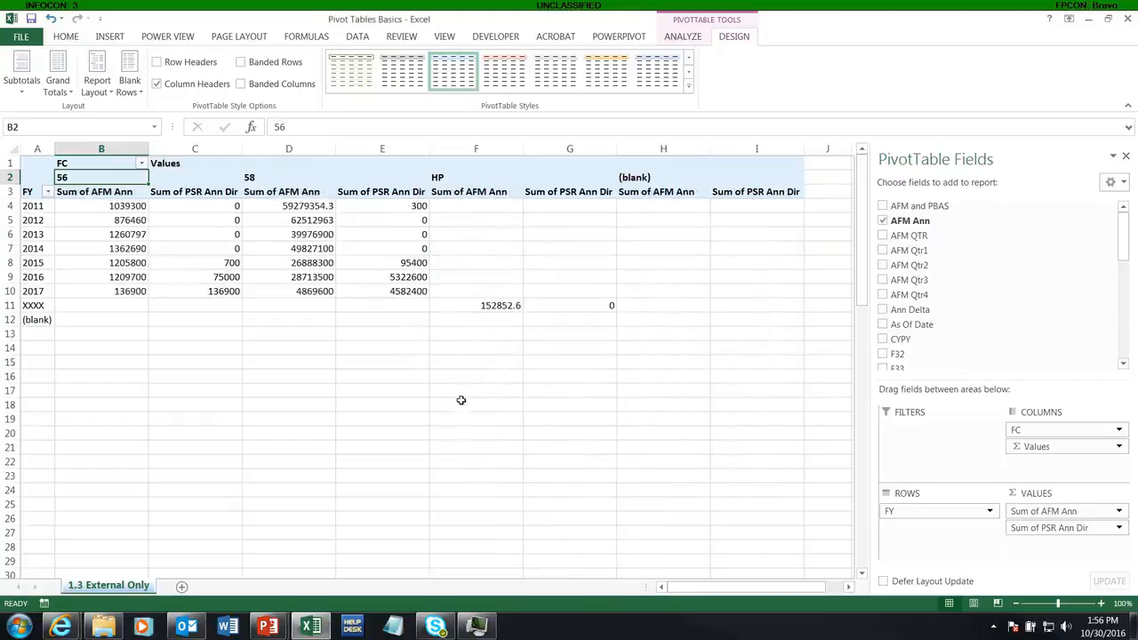
Step: Filter the FC columns to exclude HP and (blank)
left_click(139, 163)
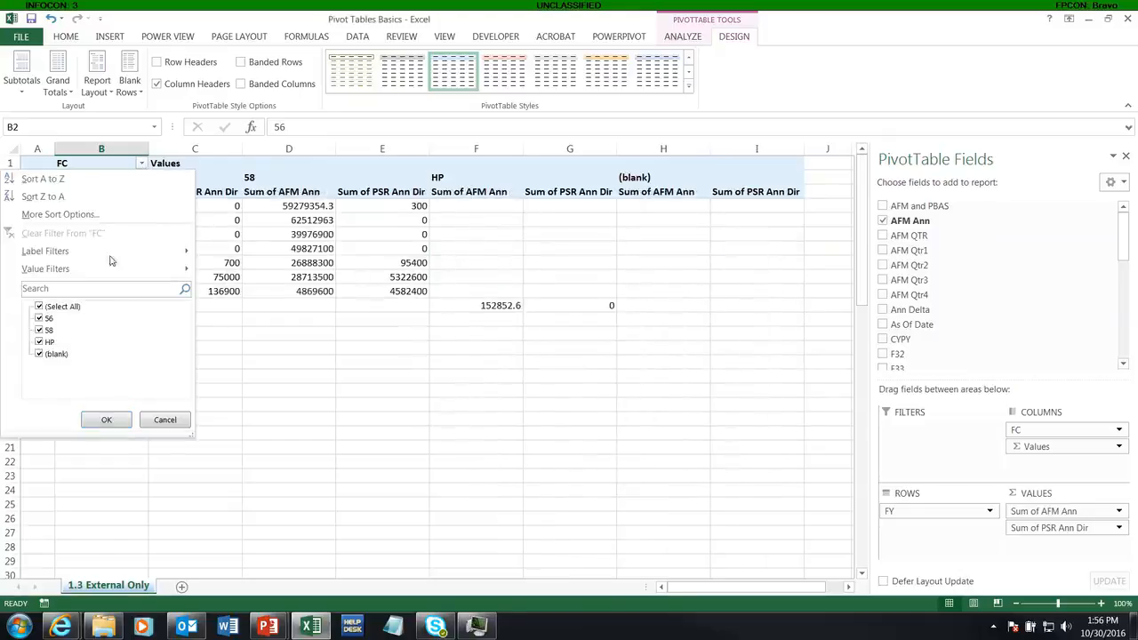
left_click(39, 343)
left_click(39, 353)
left_click(103, 420)
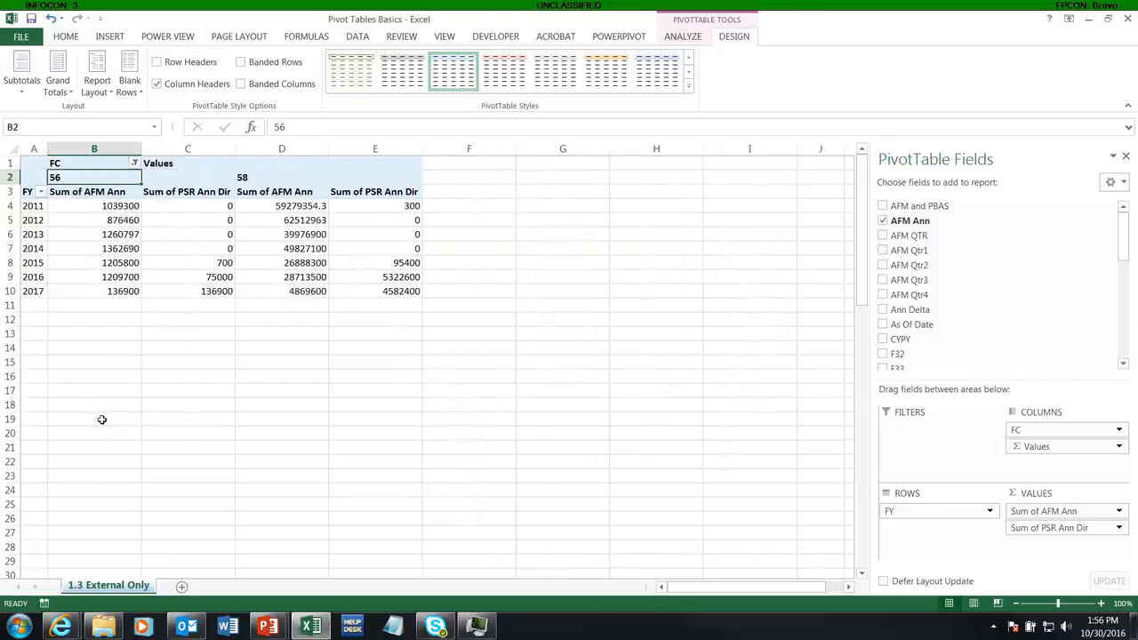
Step: Apply currency number format to the PivotTable's value cells
left_click_drag(90, 206, 377, 292)
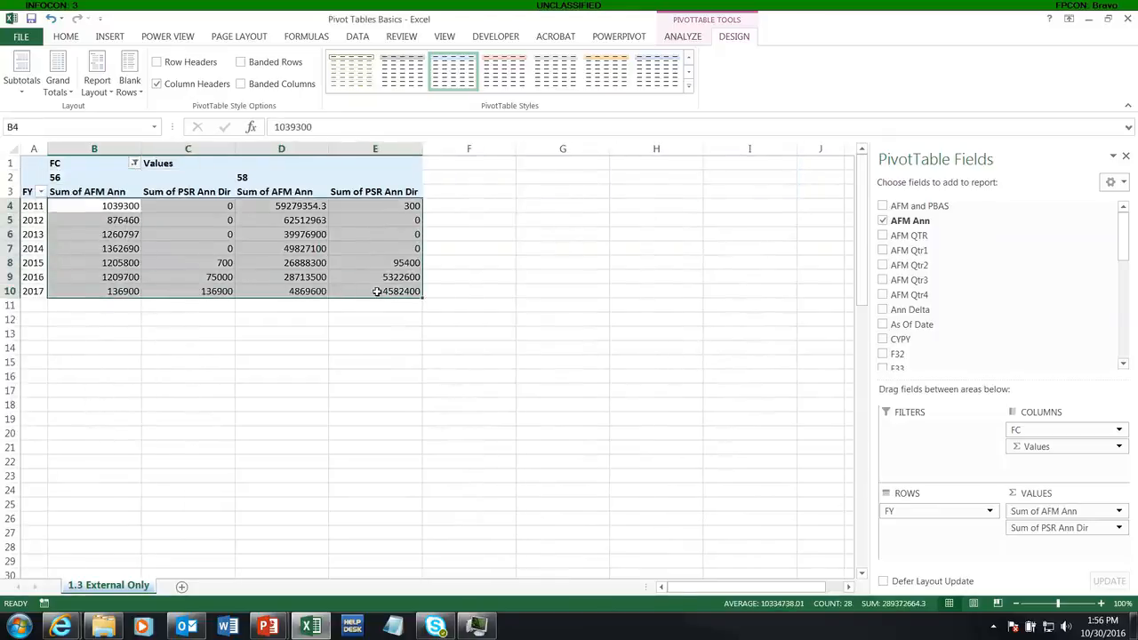
key("ctrl+shift+4")
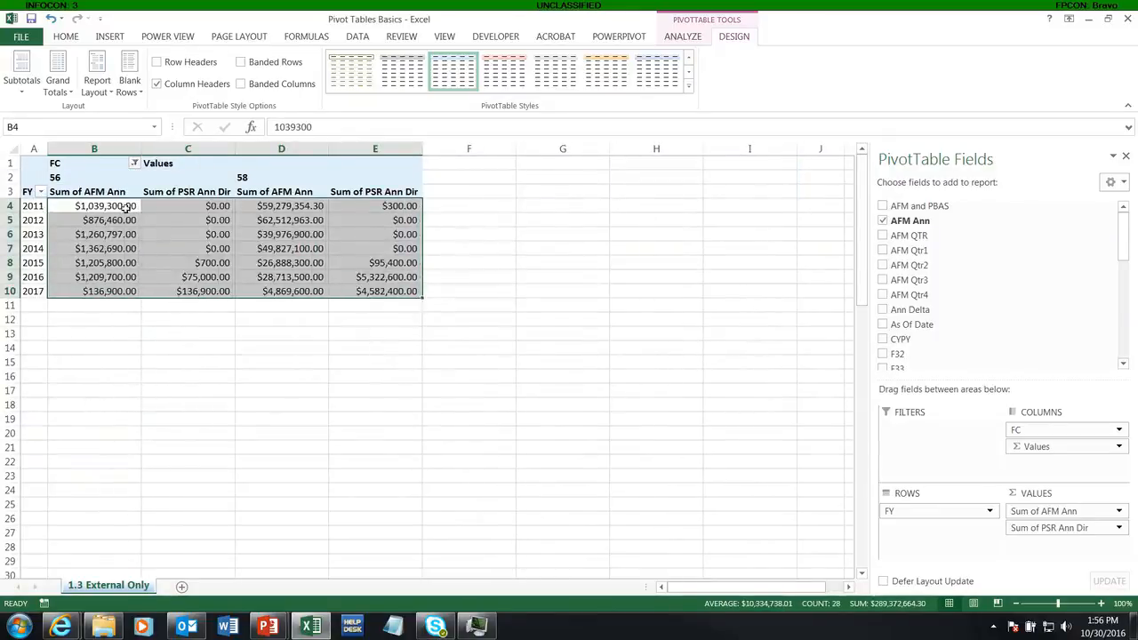
left_click(35, 206)
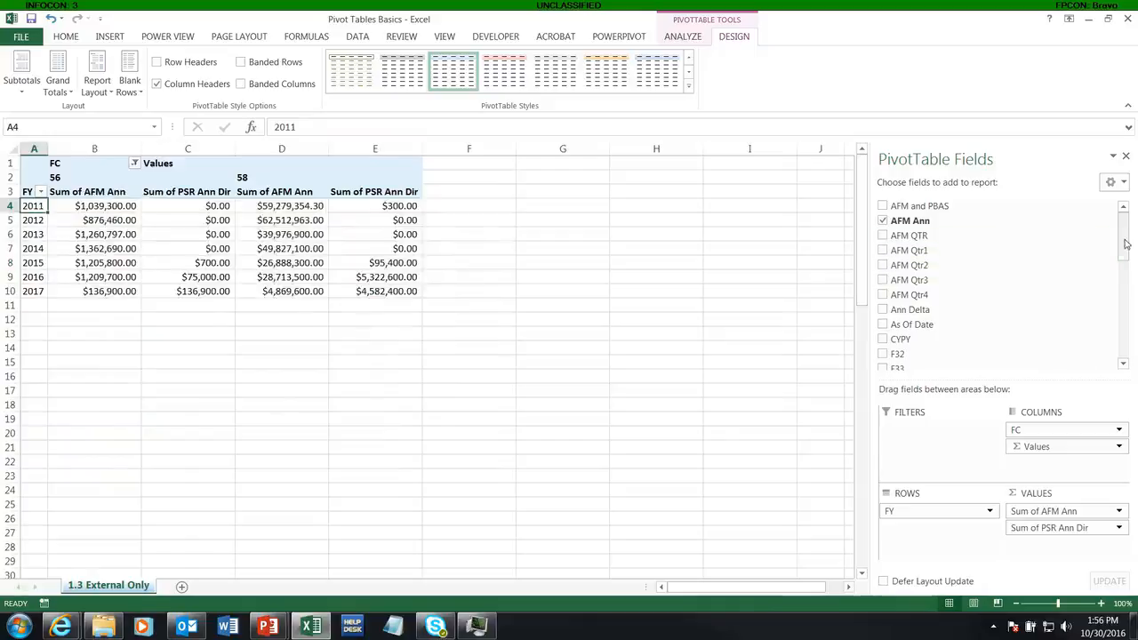
Step: Add the Qtr Delta and Reim Delta fields to the PivotTable values
left_click_drag(1125, 243, 1127, 352)
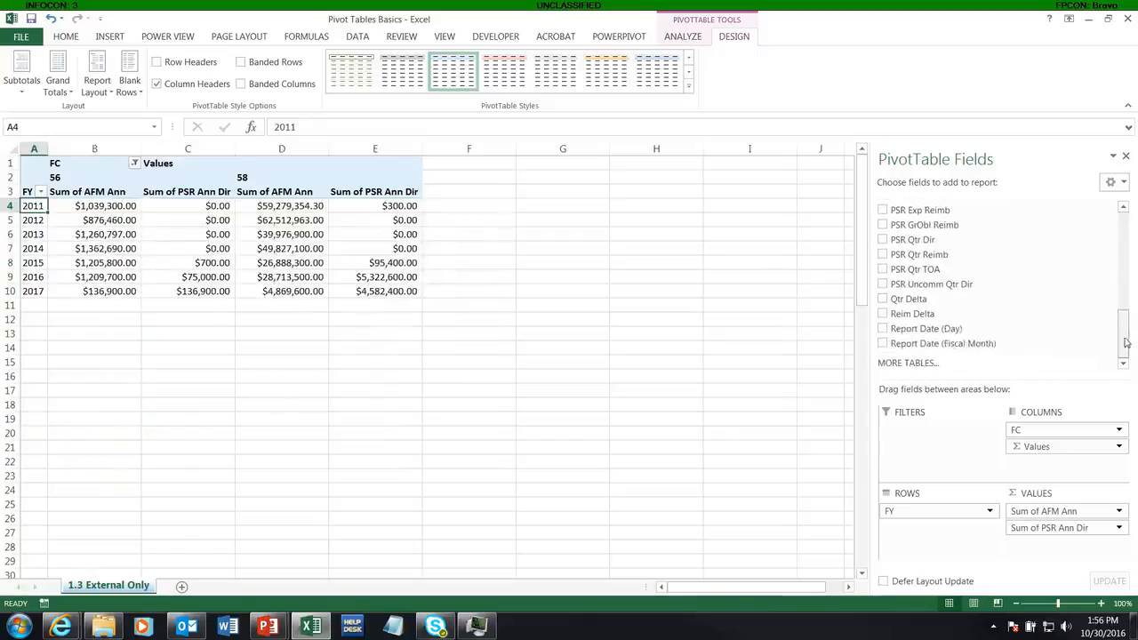
left_click(883, 299)
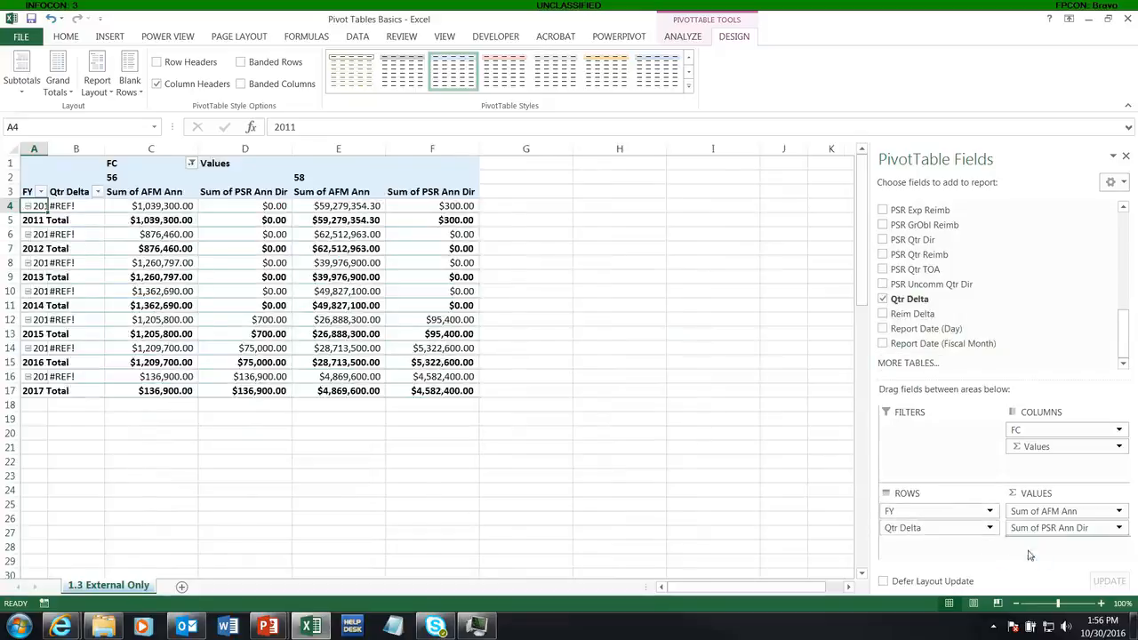
left_click_drag(1029, 554, 1030, 553)
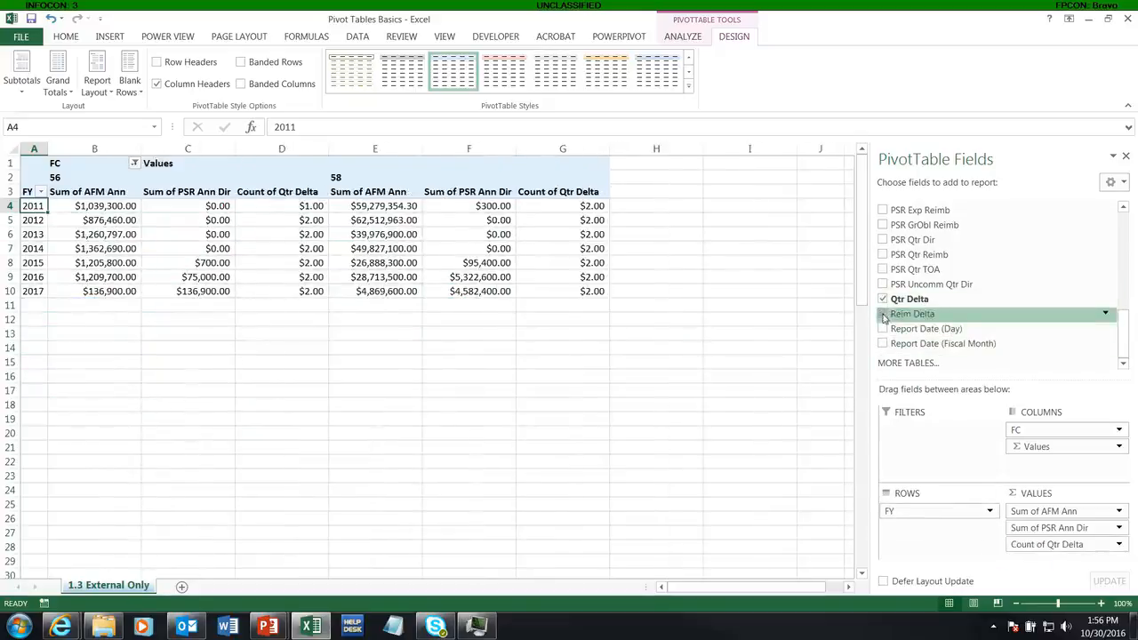
left_click(883, 313)
left_click_drag(916, 527, 1006, 551)
Step: Change the Qtr Delta and Reim Delta values to summarize by Sum
left_click(1053, 544)
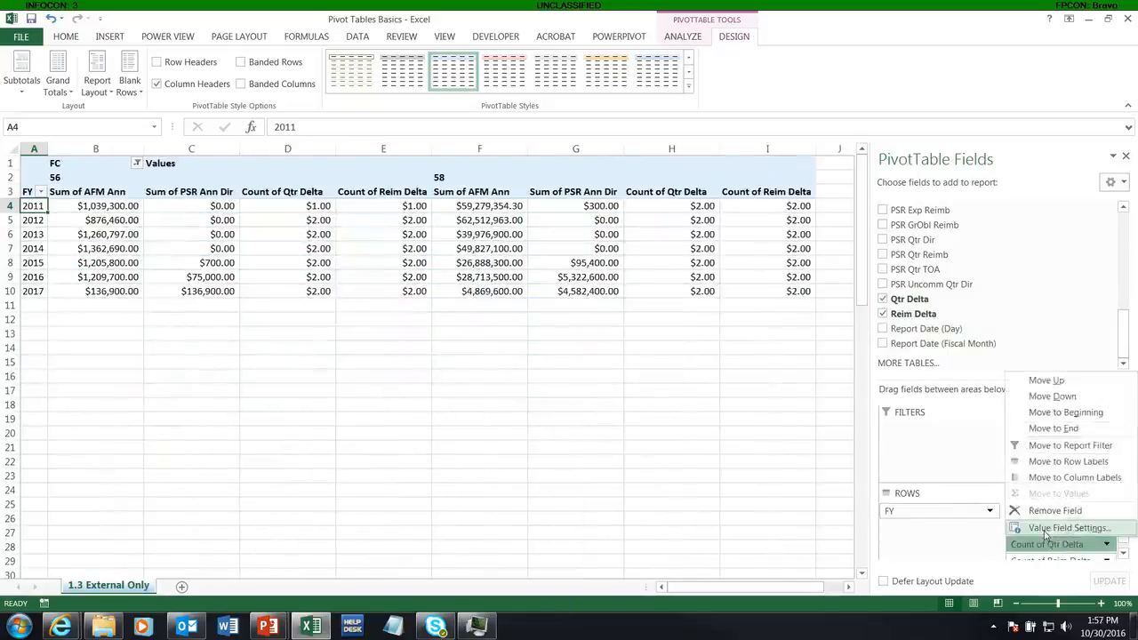
left_click(1031, 526)
left_click(609, 372)
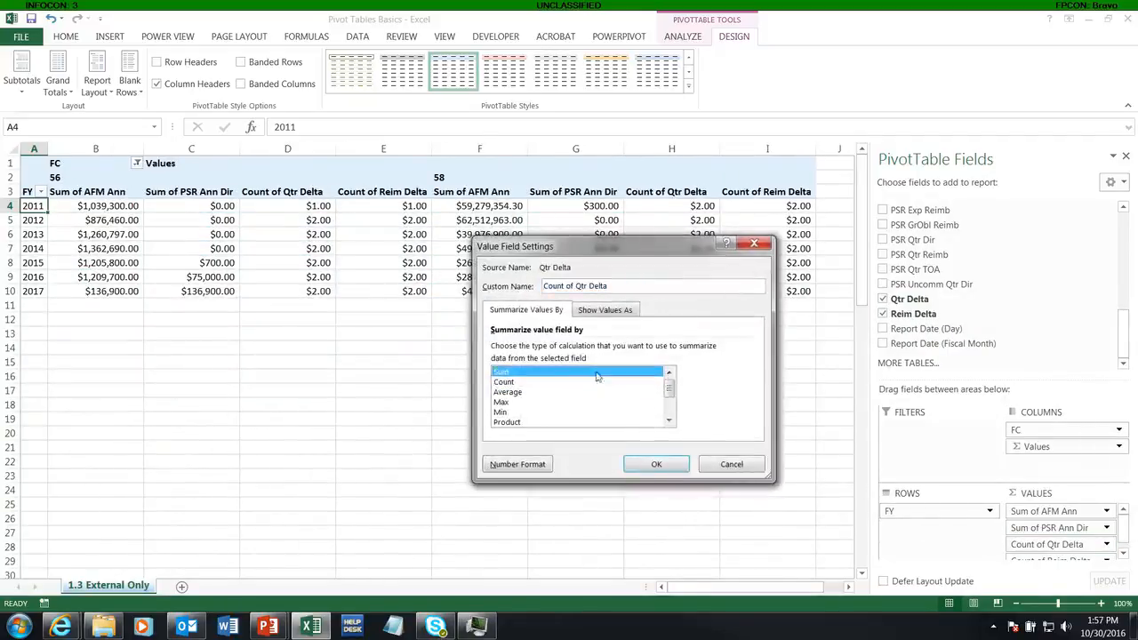
left_click(642, 464)
scroll(1123, 534, "down", 1)
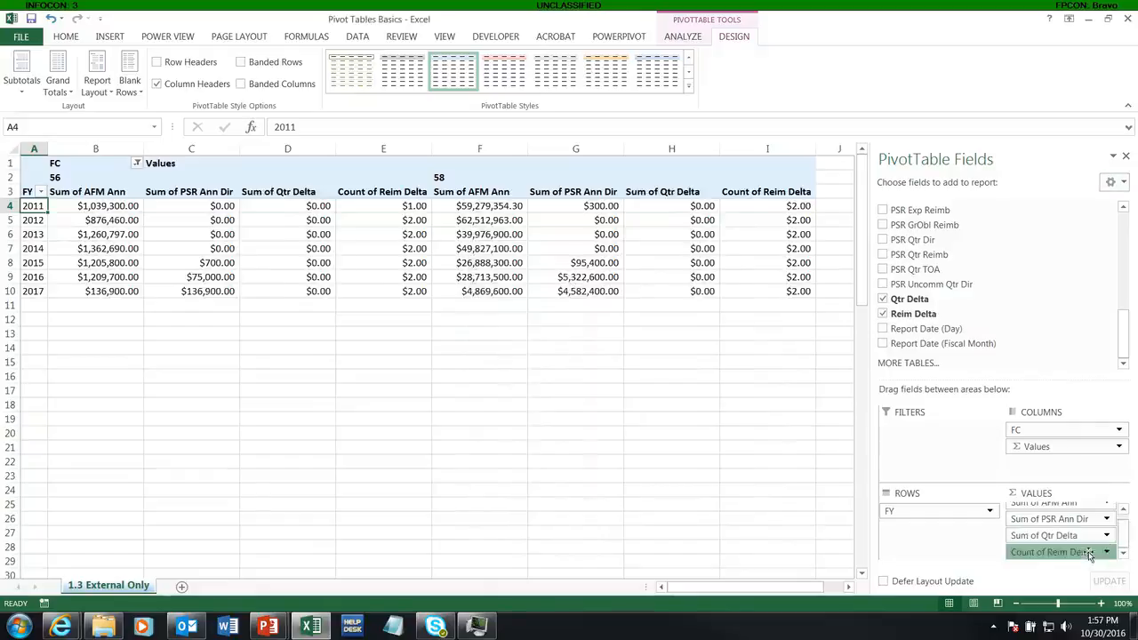
left_click(1049, 552)
left_click(1035, 533)
left_click(505, 370)
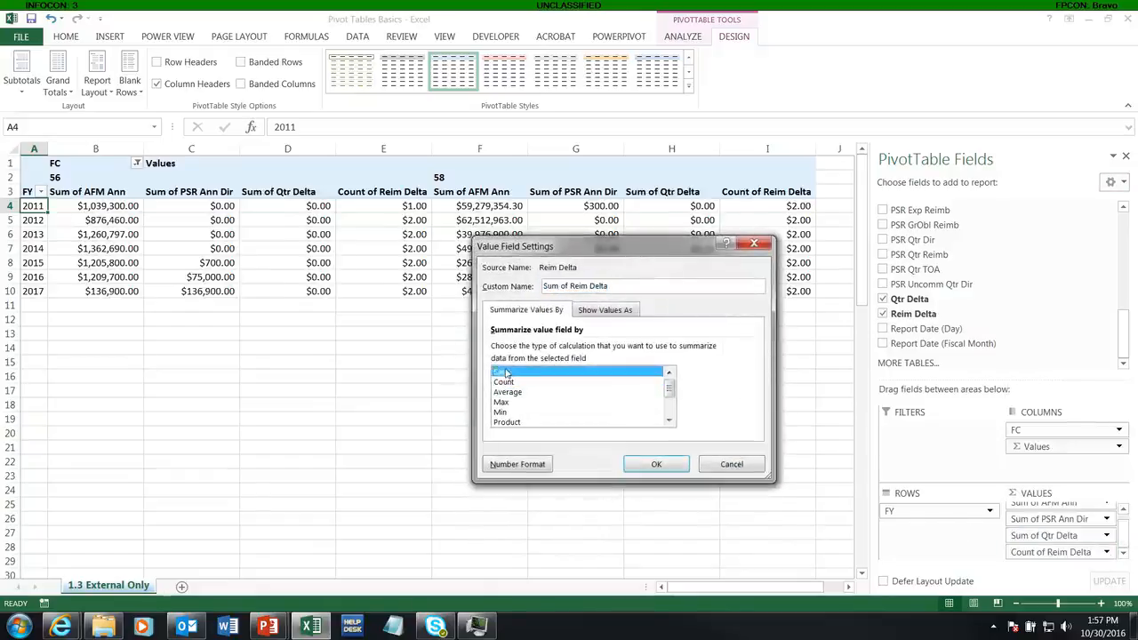
left_click(654, 462)
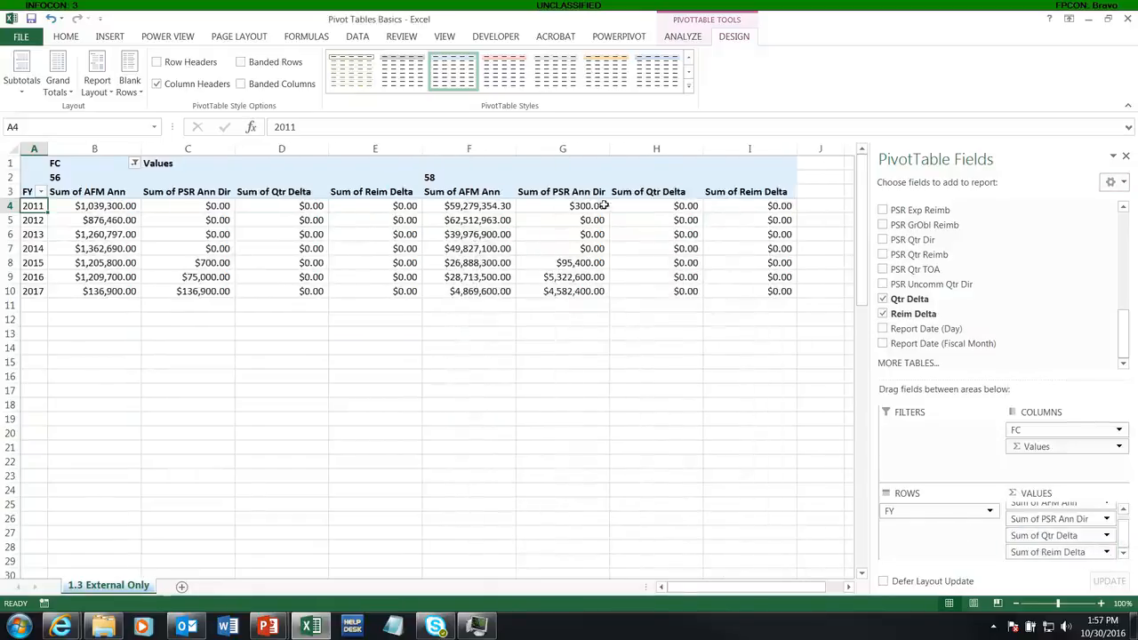
Step: Select ranges of value cells to inspect their sums
left_click_drag(637, 202, 773, 291)
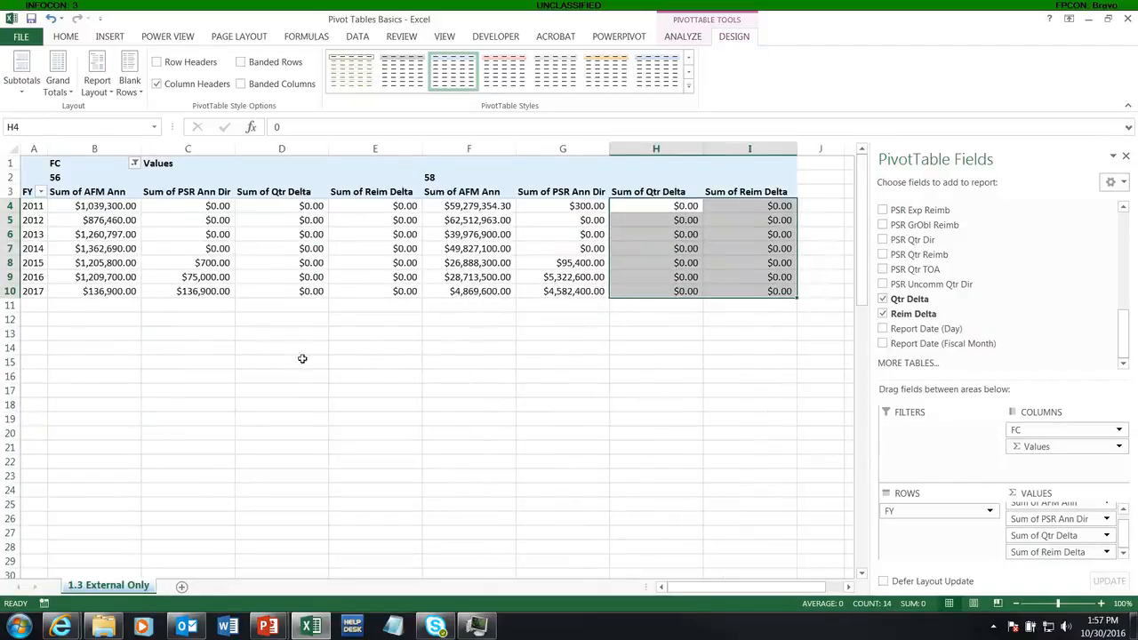
left_click(161, 295)
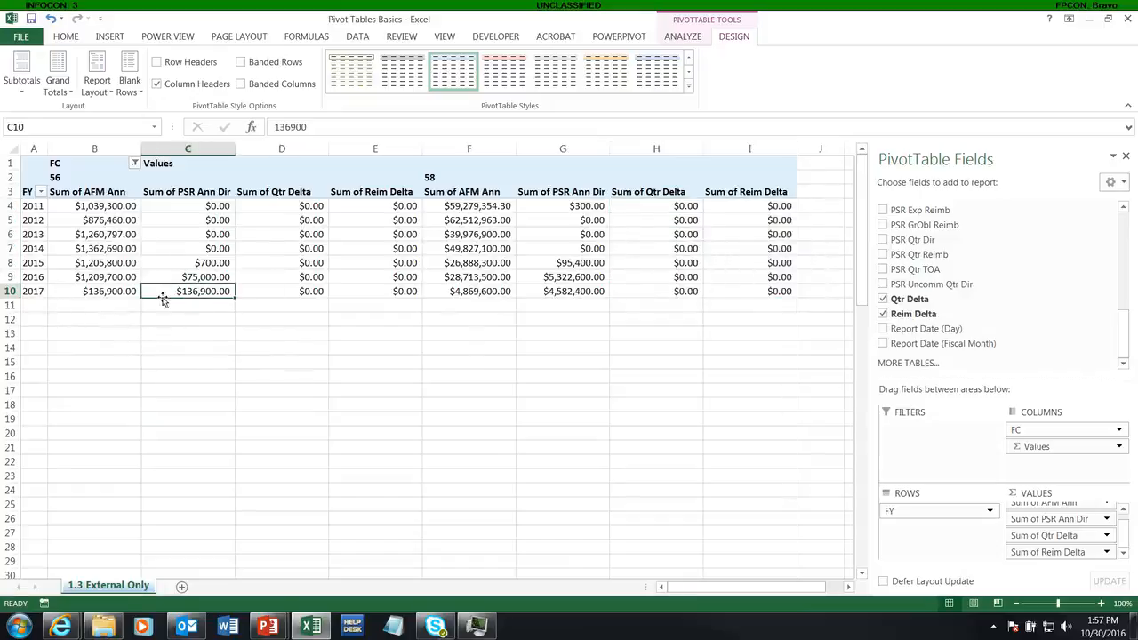
left_click(92, 277)
left_click_drag(91, 276, 158, 277)
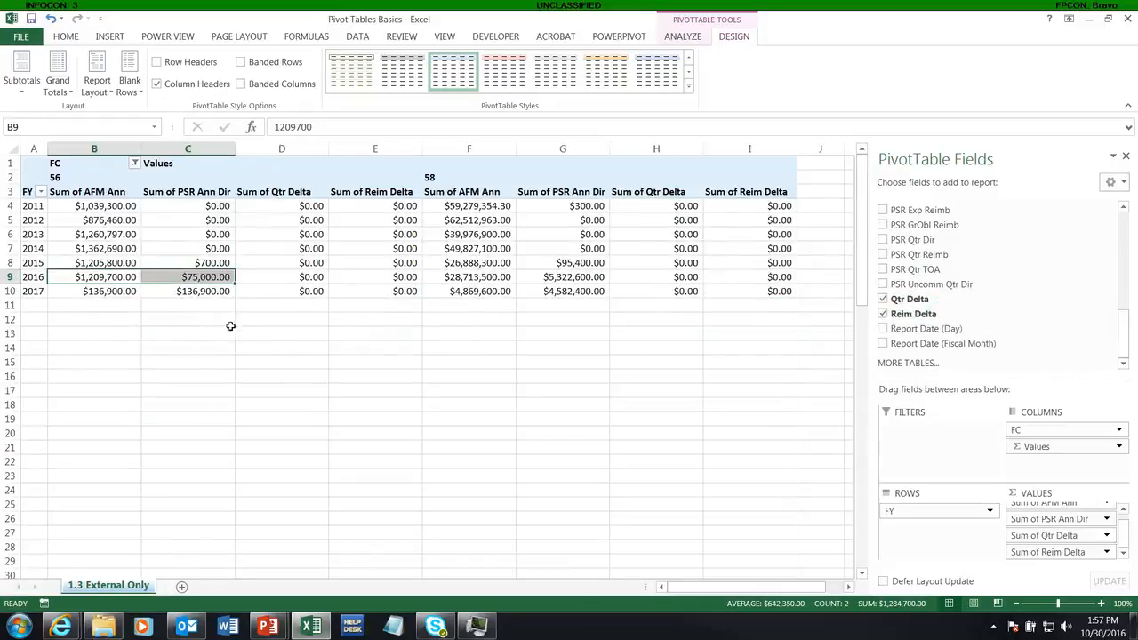
left_click(277, 176)
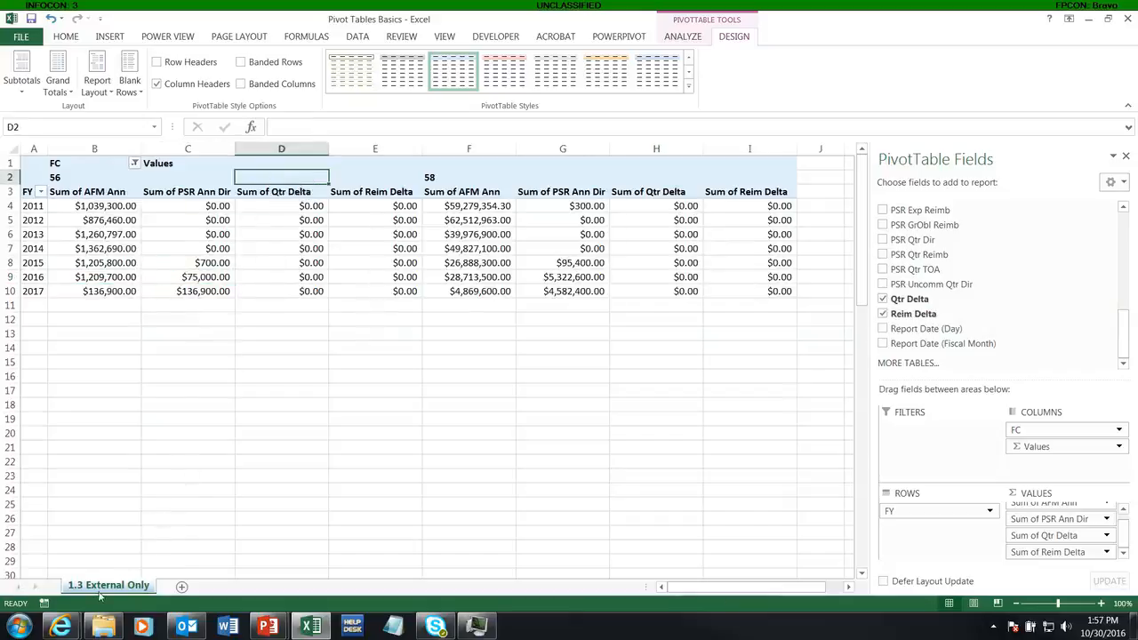
left_click(119, 489)
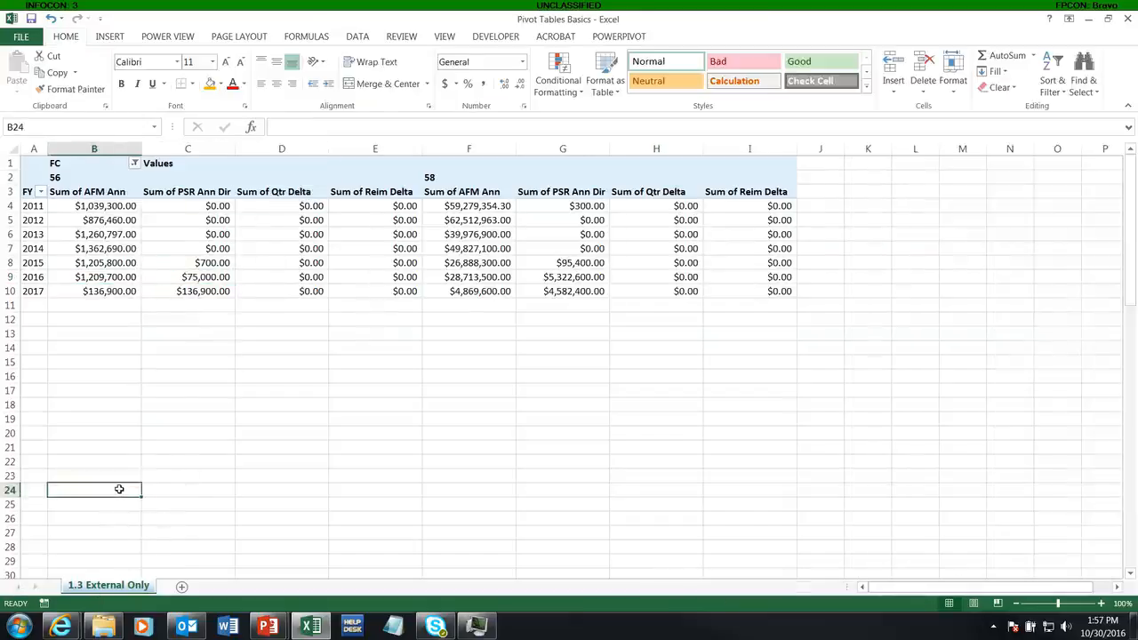
left_click(59, 264)
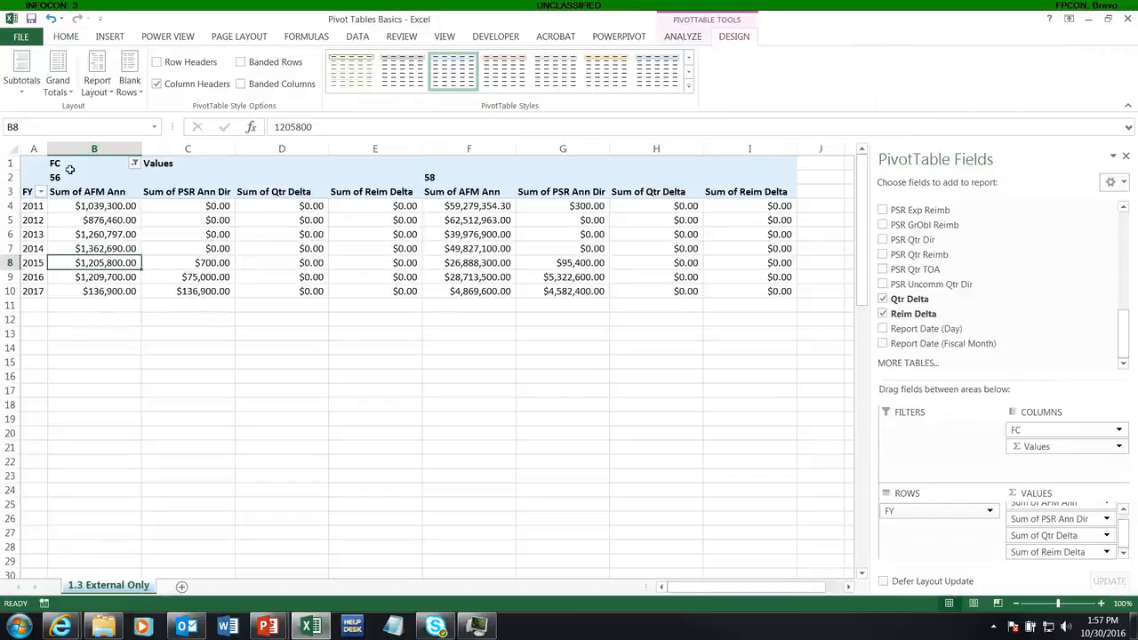
Step: Review the workbook's hidden sheets in the Unhide dialog, closing it without unhiding any
right_click(125, 592)
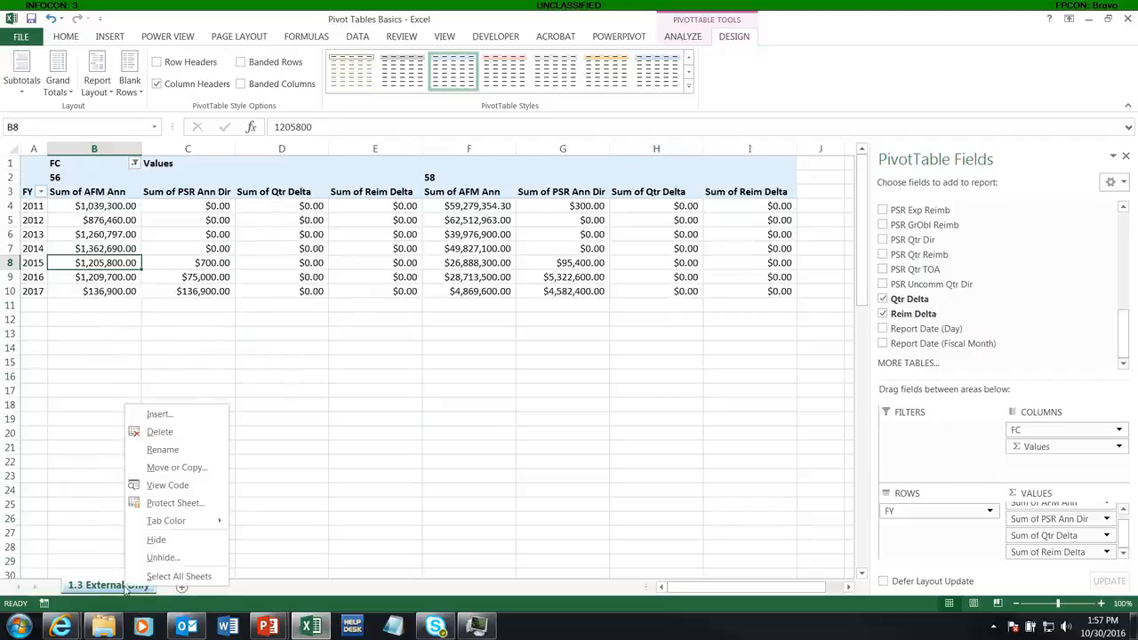
left_click(162, 558)
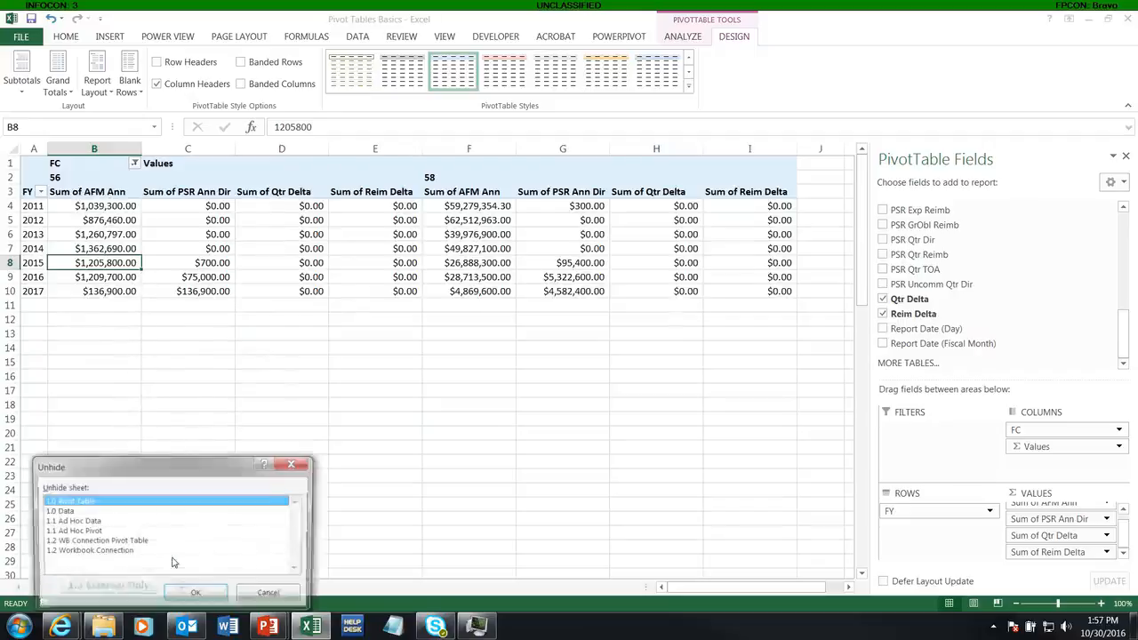
left_click(78, 552)
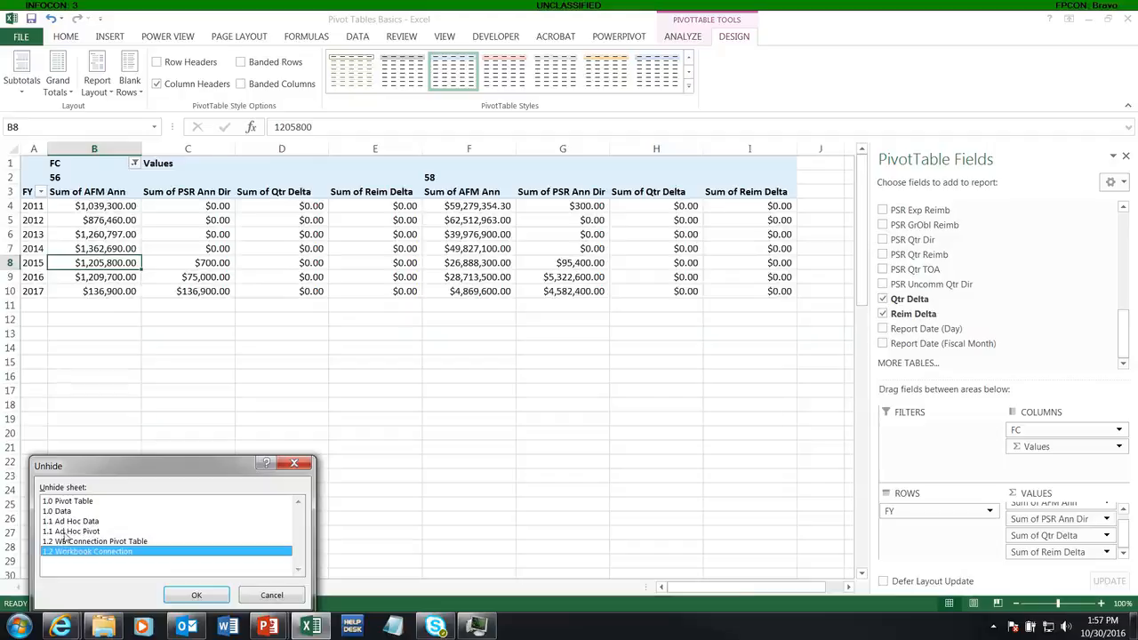
left_click(63, 531)
left_click(66, 521)
left_click(69, 531)
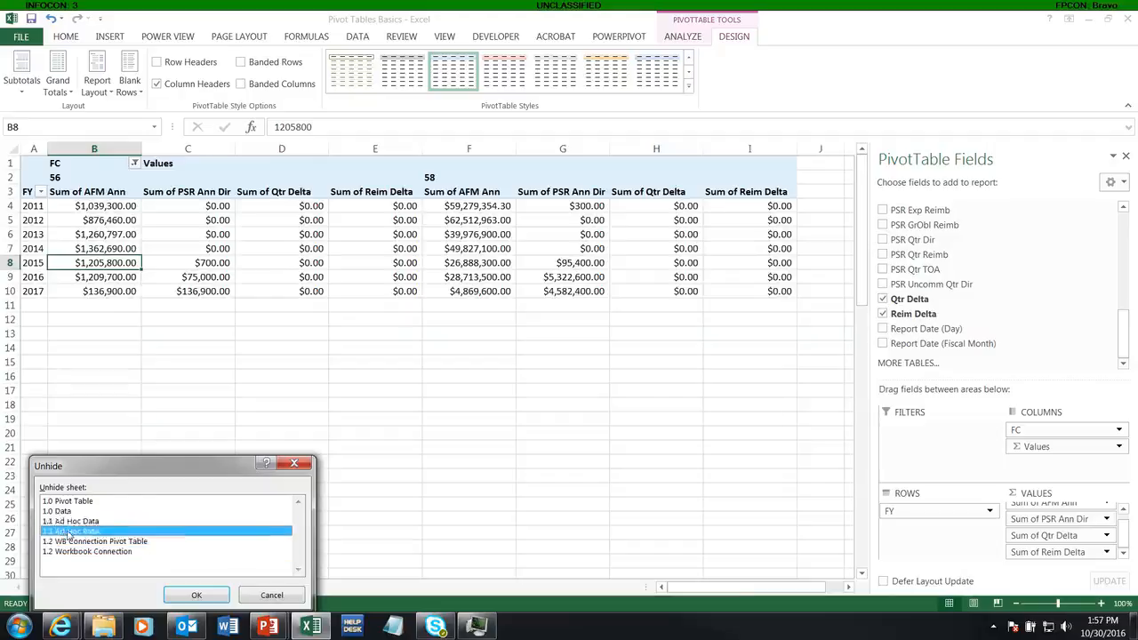
left_click(74, 522)
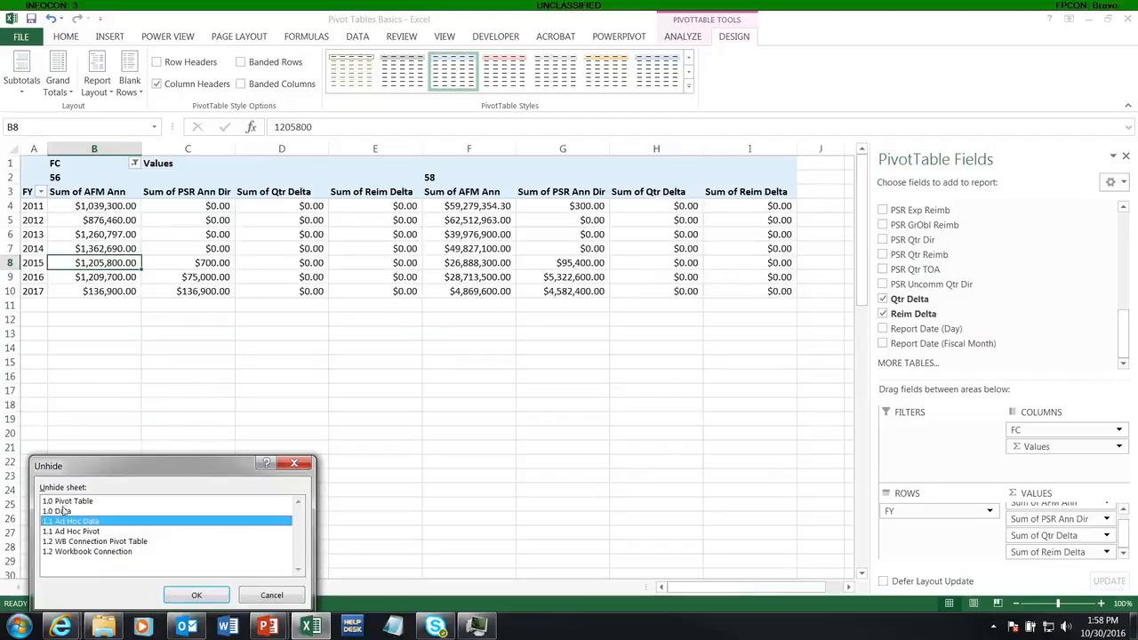
left_click_drag(95, 478, 87, 323)
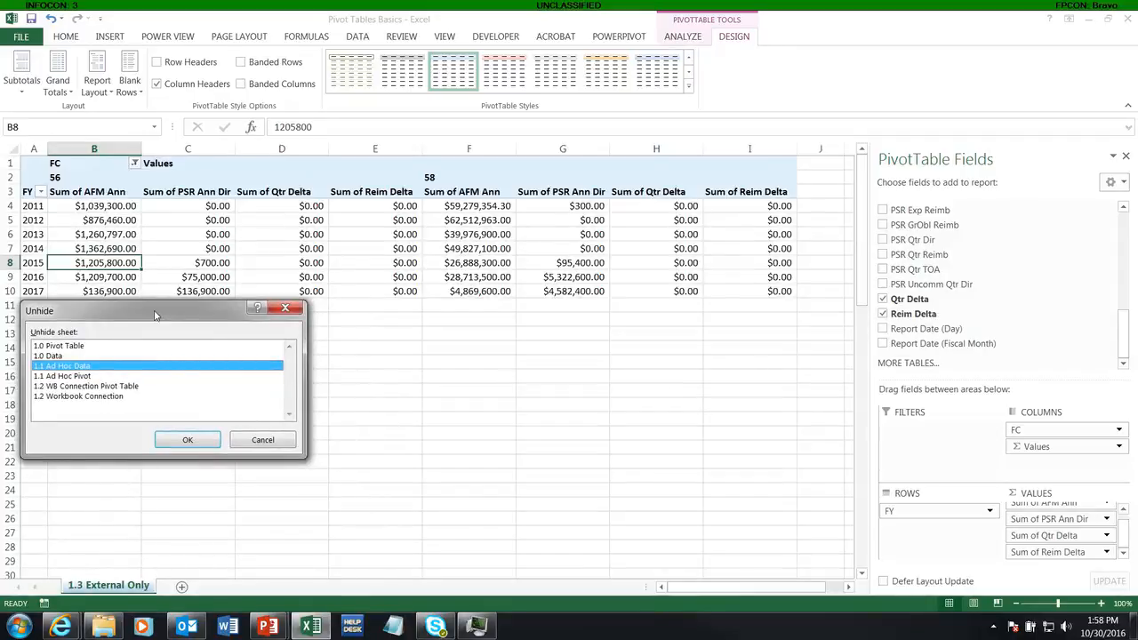
left_click_drag(154, 314, 157, 315)
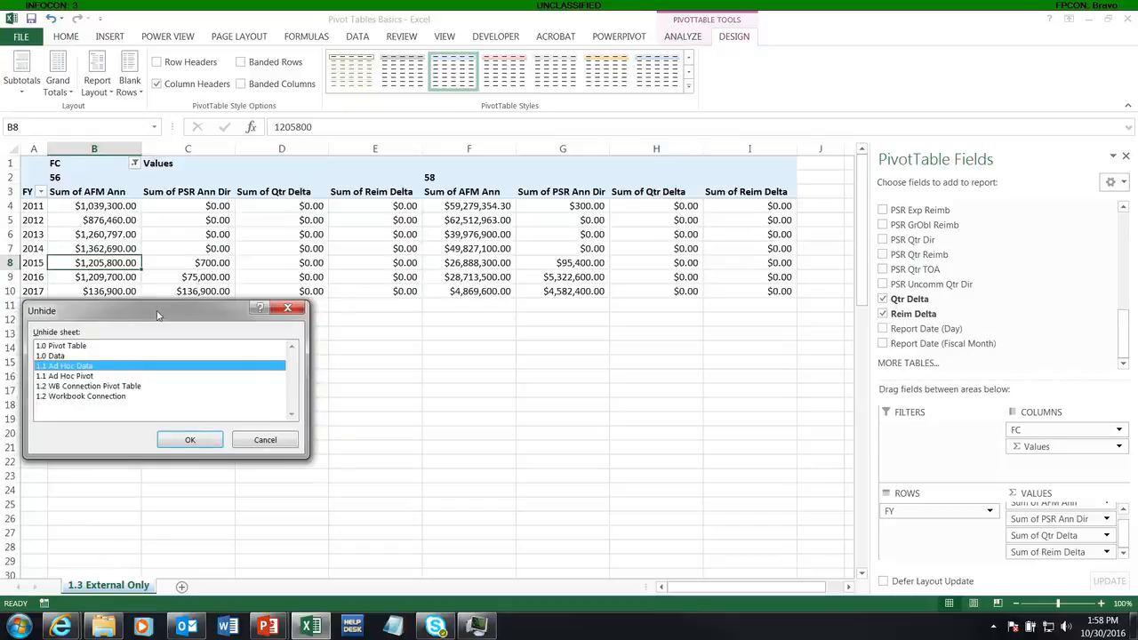
left_click_drag(157, 314, 204, 312)
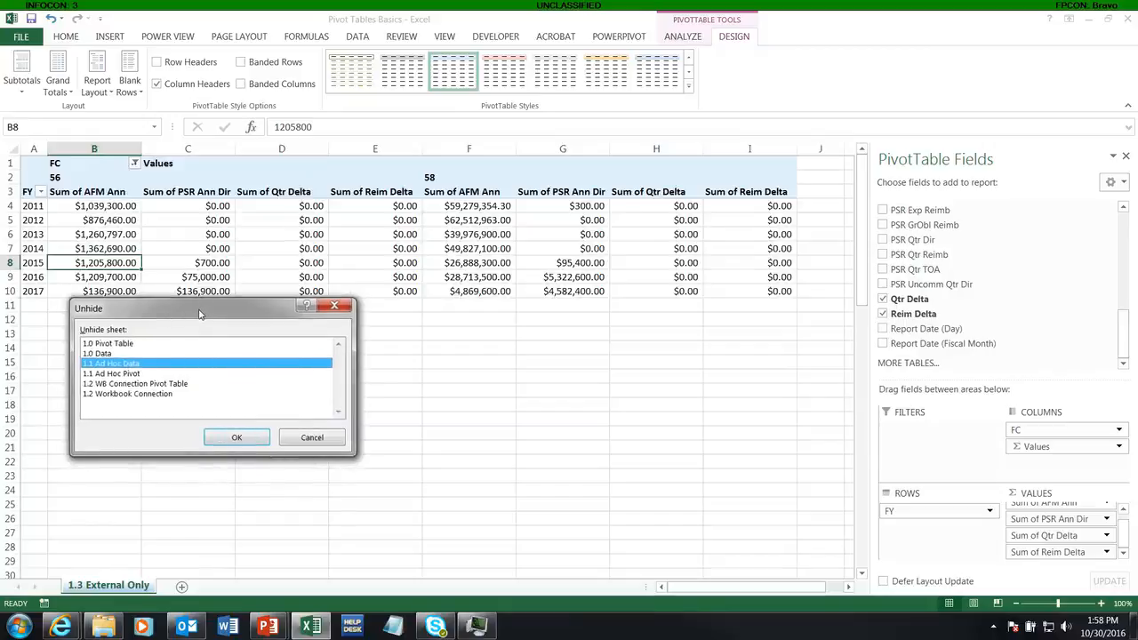
left_click(310, 437)
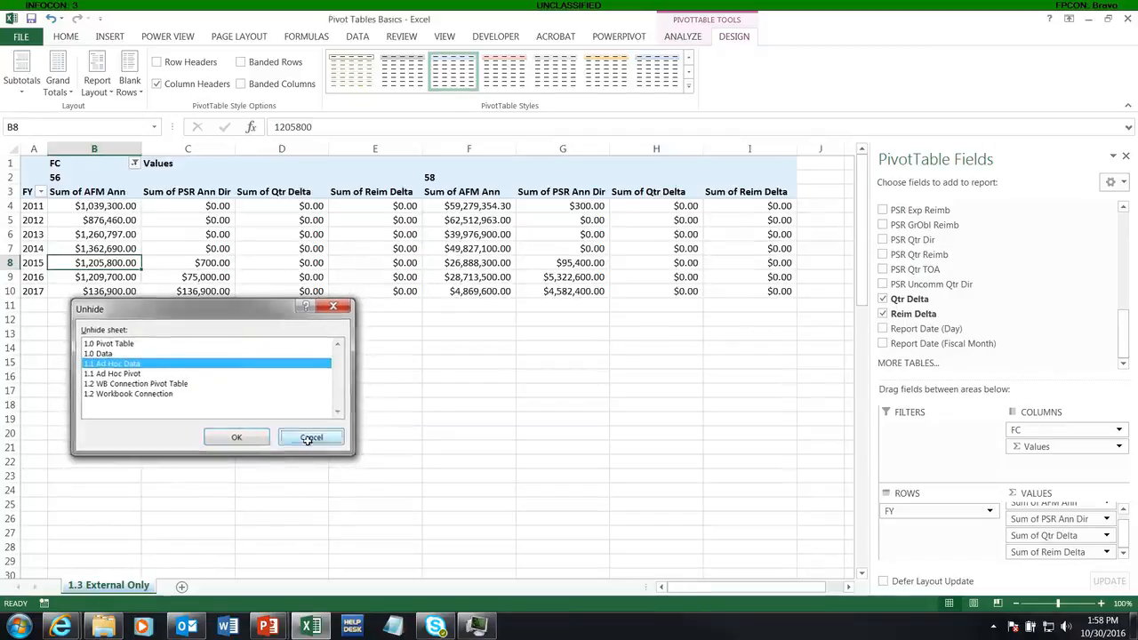
left_click(320, 183)
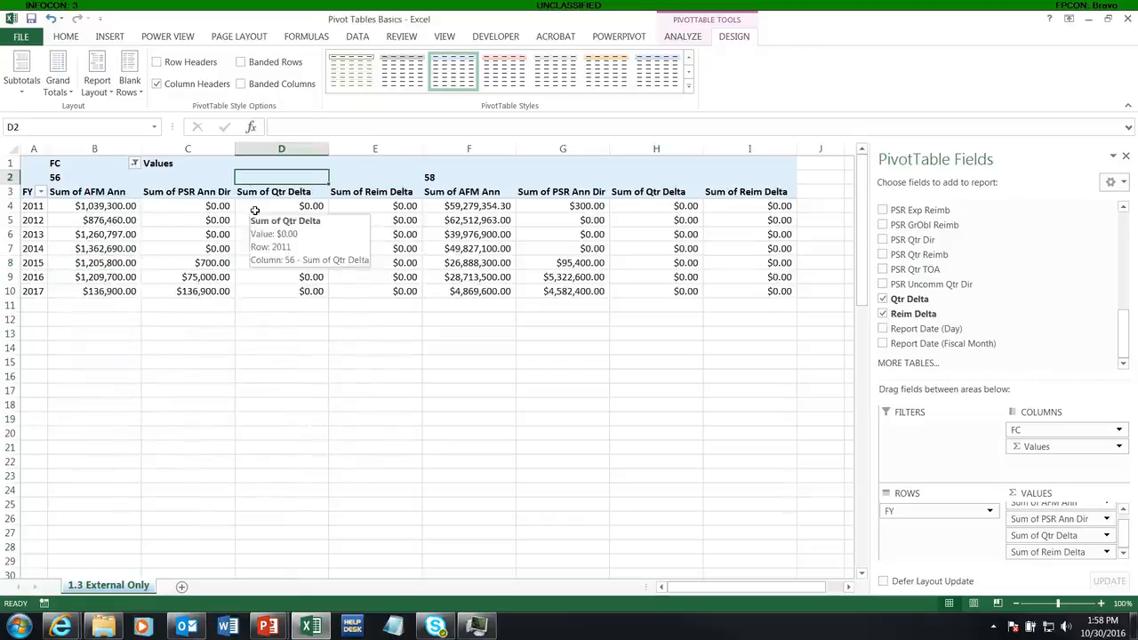